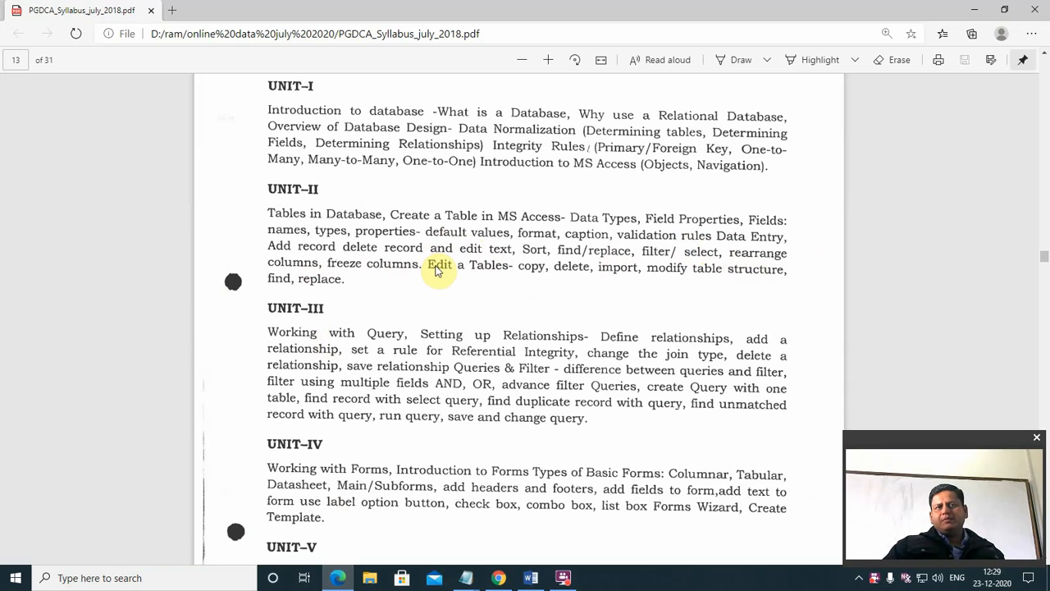
Circle the "Edit a Tables- copy, delete, import, modify table structure" and "filter/ select" topics in Unit-II of the syllabus with the Draw pen.
{"action": "left_click", "coordinate": [734, 58]}
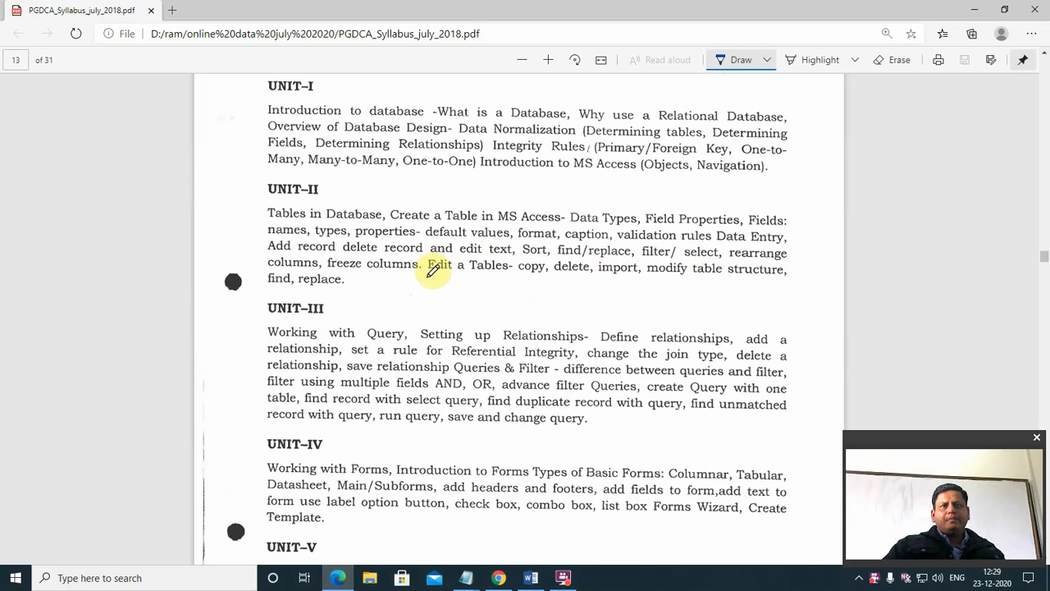
{"action": "mouse_move", "coordinate": [435, 264]}
{"action": "left_mouse_down"}
{"action": "mouse_move", "coordinate": [721, 277]}
{"action": "mouse_move", "coordinate": [780, 272]}
{"action": "mouse_move", "coordinate": [800, 258]}
{"action": "mouse_move", "coordinate": [754, 247]}
{"action": "mouse_move", "coordinate": [661, 259]}
{"action": "mouse_move", "coordinate": [428, 248]}
{"action": "mouse_move", "coordinate": [425, 263]}
{"action": "mouse_move", "coordinate": [439, 266]}
{"action": "left_mouse_up"}
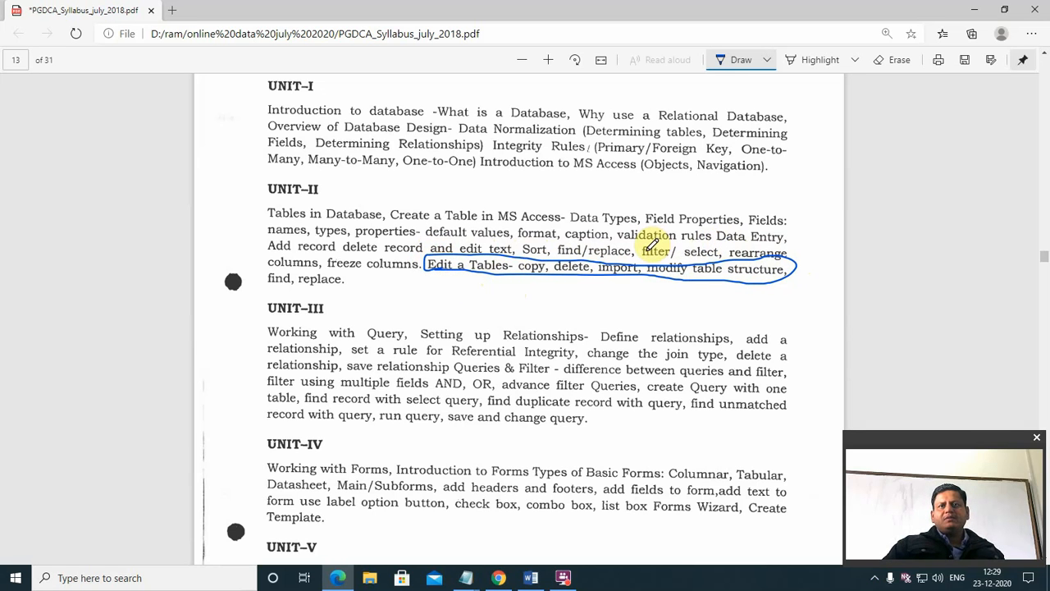
{"action": "mouse_move", "coordinate": [646, 243]}
{"action": "left_mouse_down"}
{"action": "mouse_move", "coordinate": [706, 238]}
{"action": "mouse_move", "coordinate": [730, 252]}
{"action": "mouse_move", "coordinate": [676, 263]}
{"action": "mouse_move", "coordinate": [646, 243]}
{"action": "left_mouse_up"}
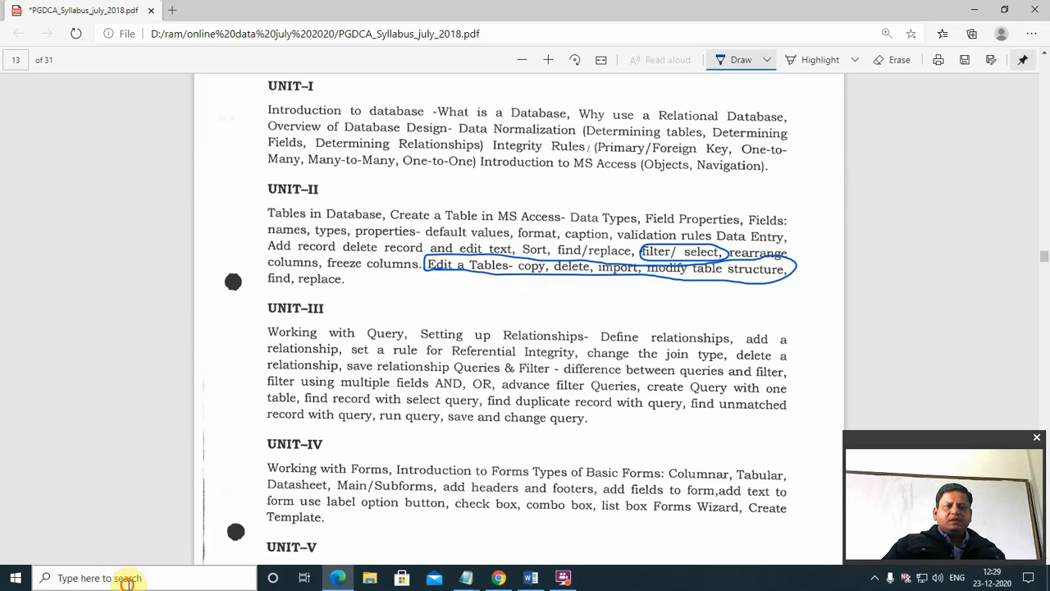
Launch Microsoft Access 2010 and dismiss its activation wizard.
{"action": "left_click", "coordinate": [125, 577]}
{"action": "type", "text": "acc"}
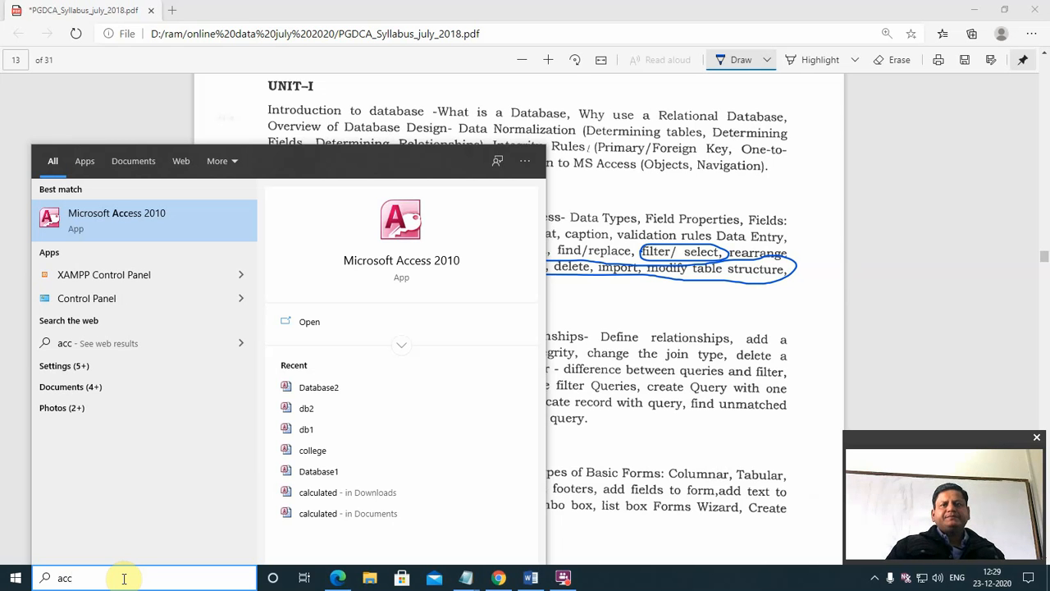
{"action": "key", "text": "Return"}
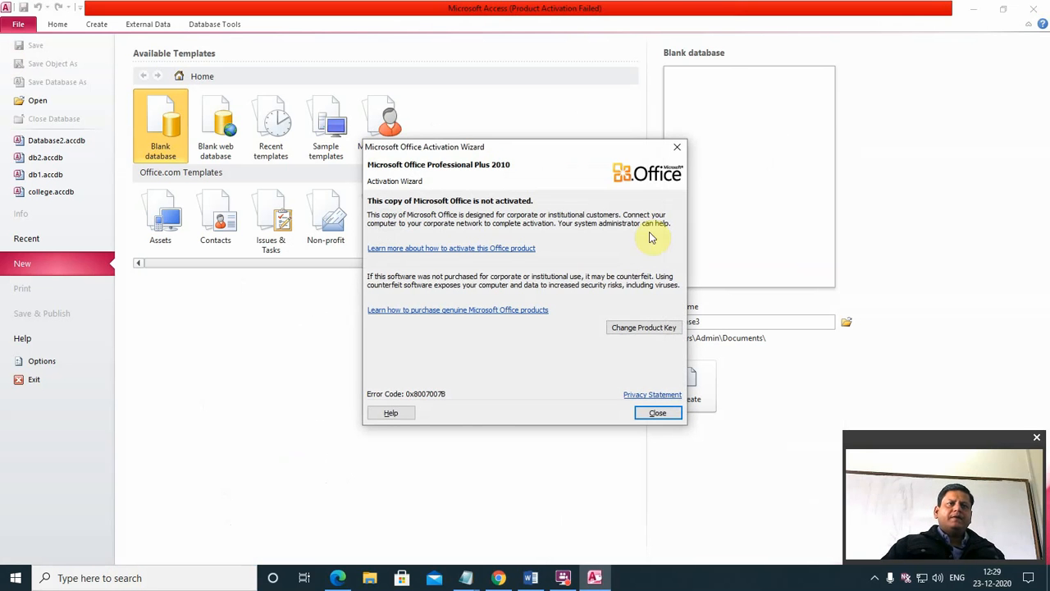
{"action": "left_click", "coordinate": [657, 412]}
Open the recent database Database2.accdb in Access.
{"action": "left_click", "coordinate": [43, 158]}
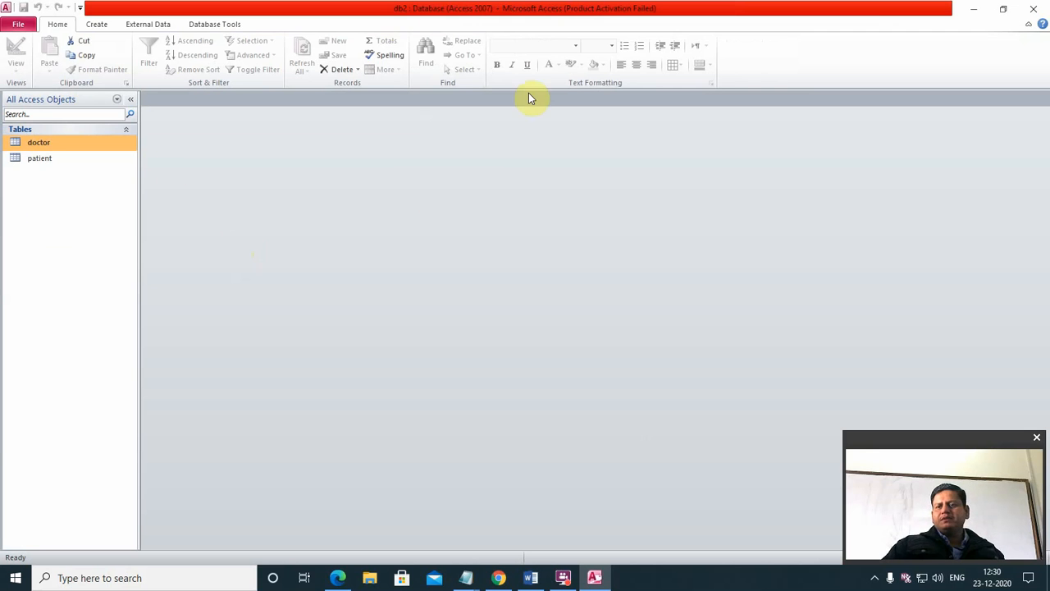
{"action": "left_click", "coordinate": [19, 26]}
{"action": "left_click", "coordinate": [56, 157]}
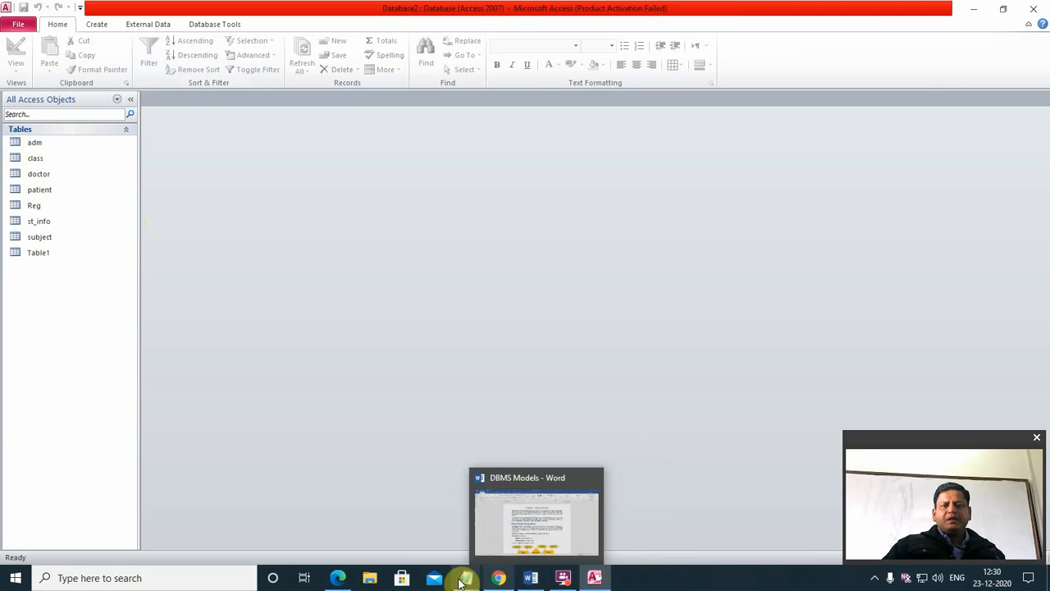
{"action": "left_click", "coordinate": [342, 579]}
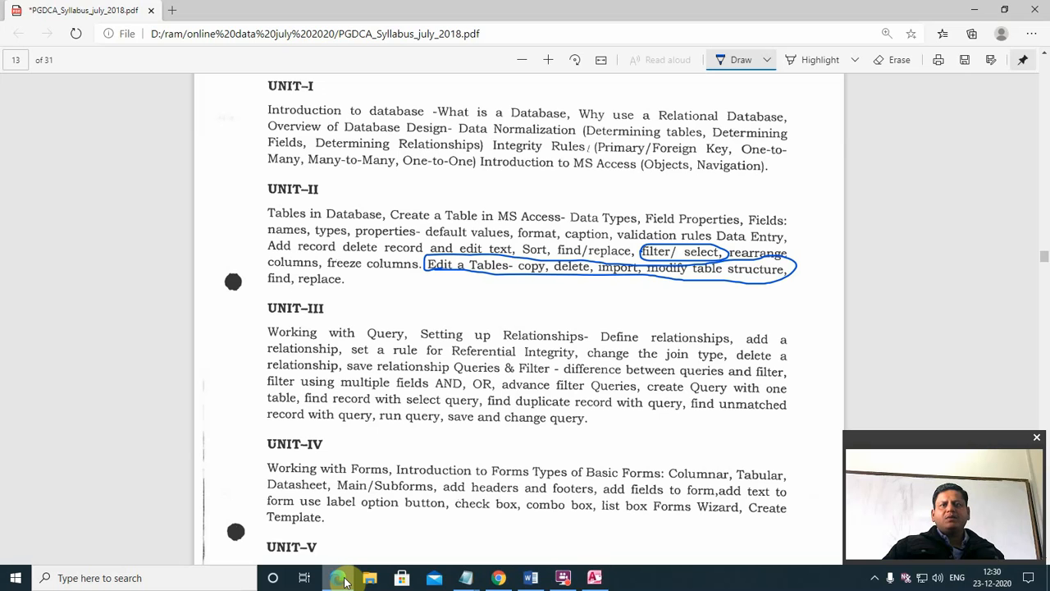
{"action": "left_click", "coordinate": [343, 579]}
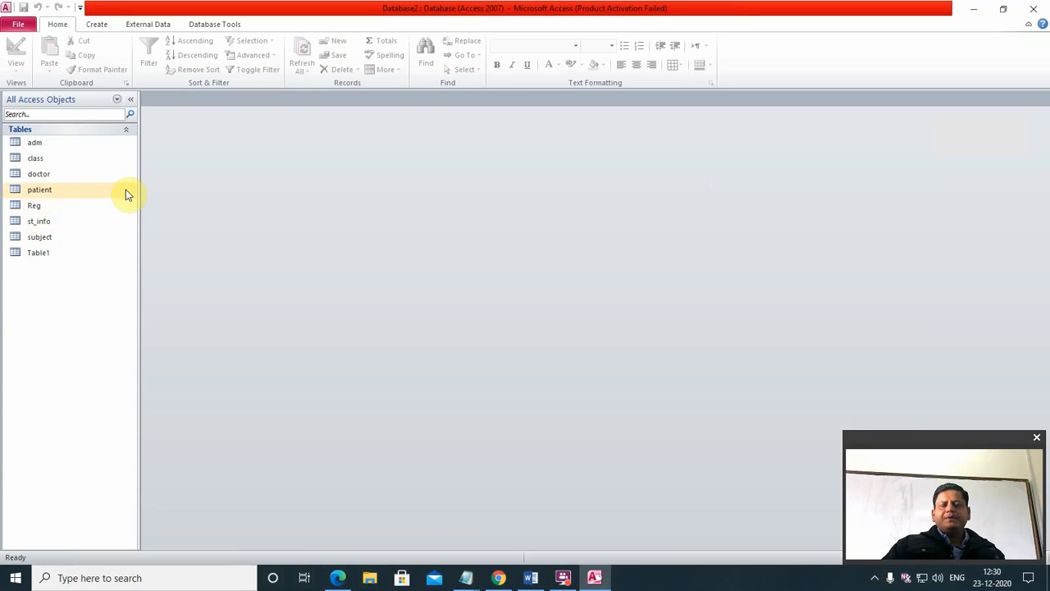
Copy the st_info table and paste it as st_info1 with the Structure Only option.
{"action": "right_click", "coordinate": [36, 226]}
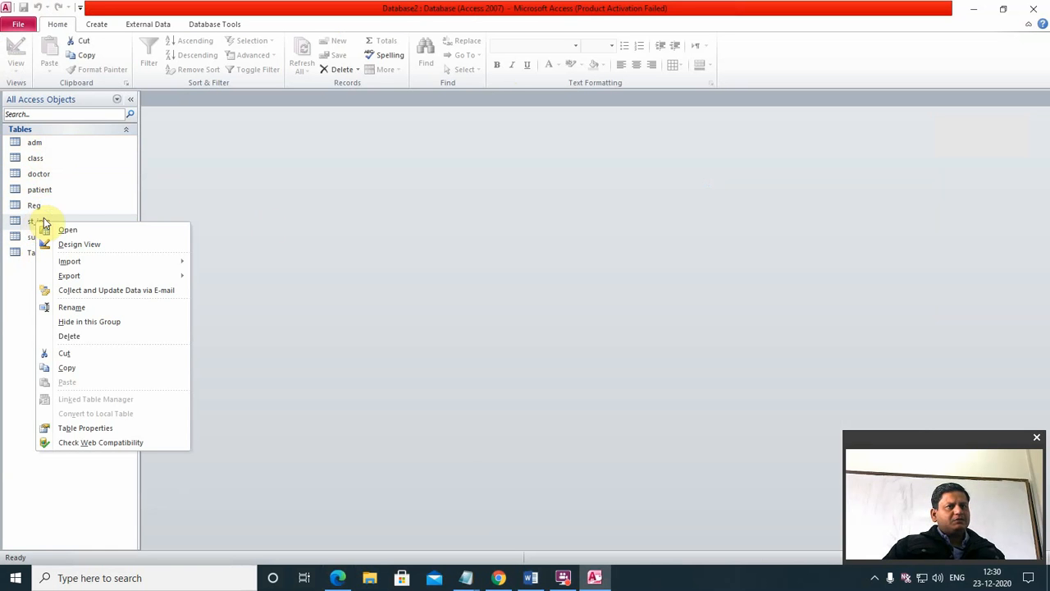
{"action": "left_click", "coordinate": [72, 368]}
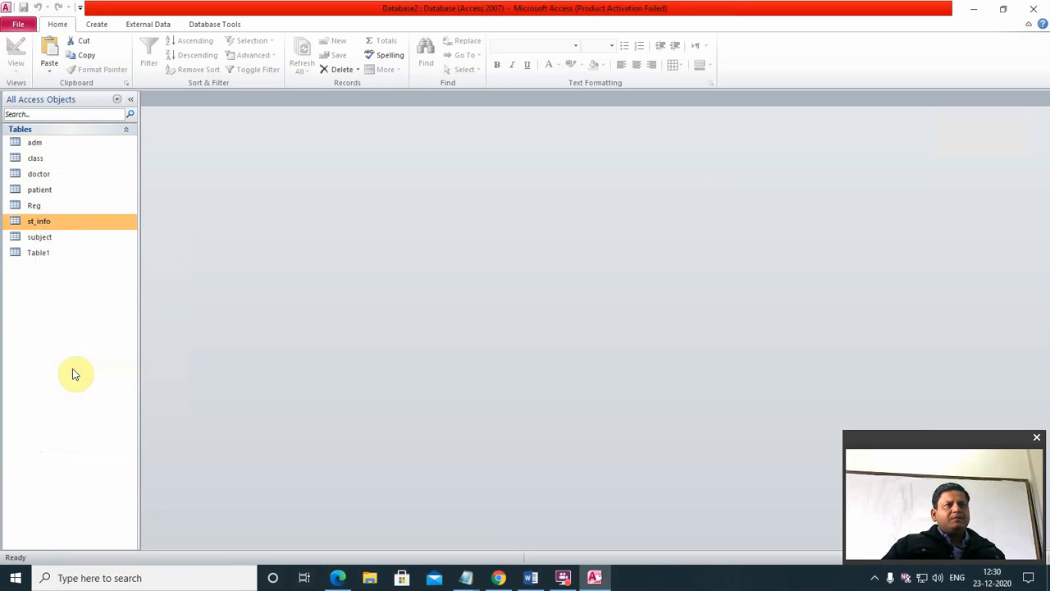
{"action": "right_click", "coordinate": [23, 290]}
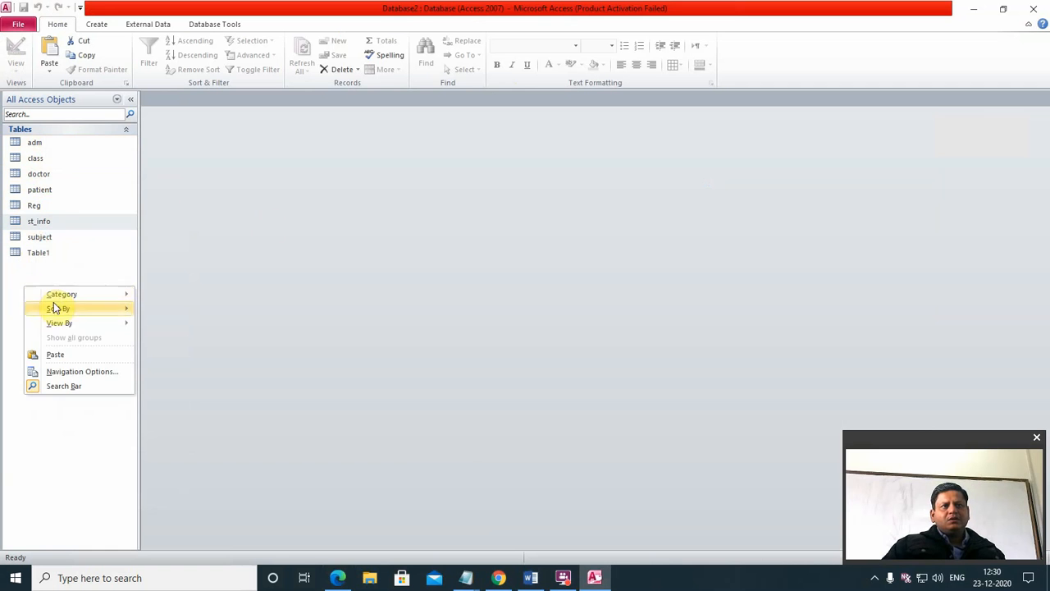
{"action": "left_click", "coordinate": [56, 356]}
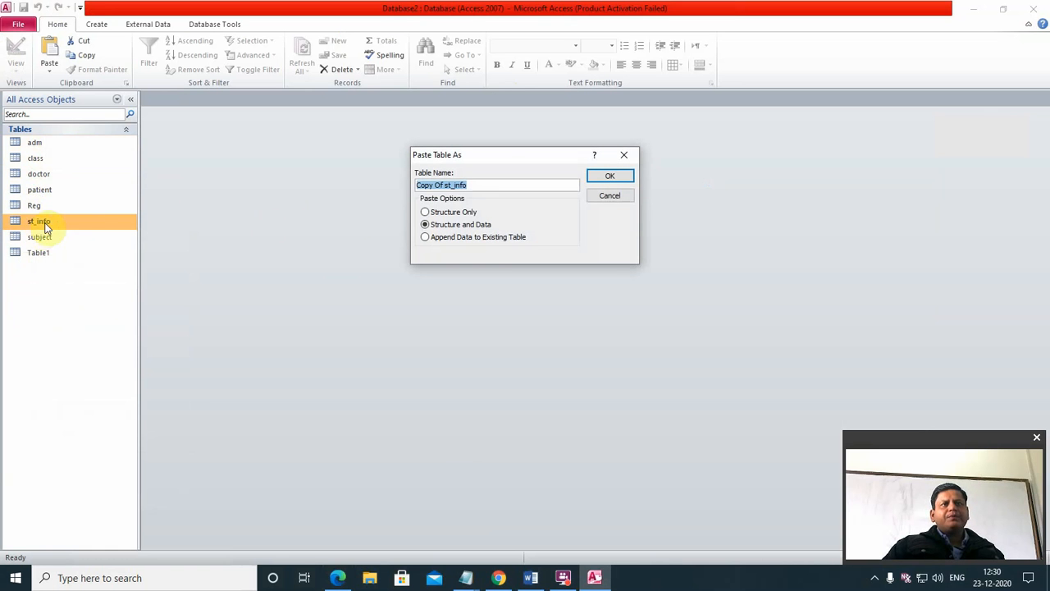
{"action": "left_click", "coordinate": [444, 187]}
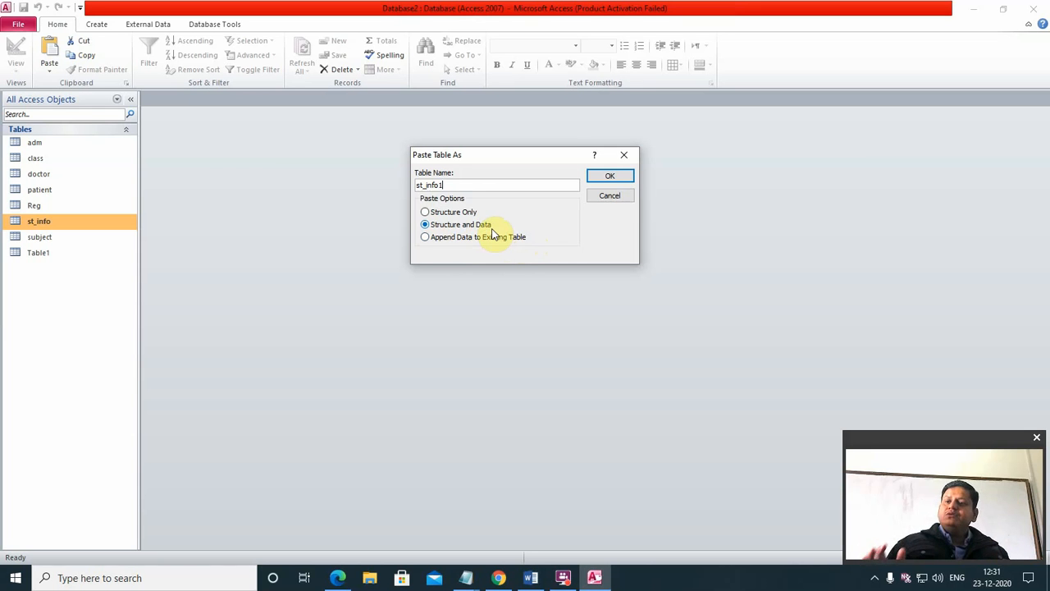
{"action": "left_click", "coordinate": [439, 212]}
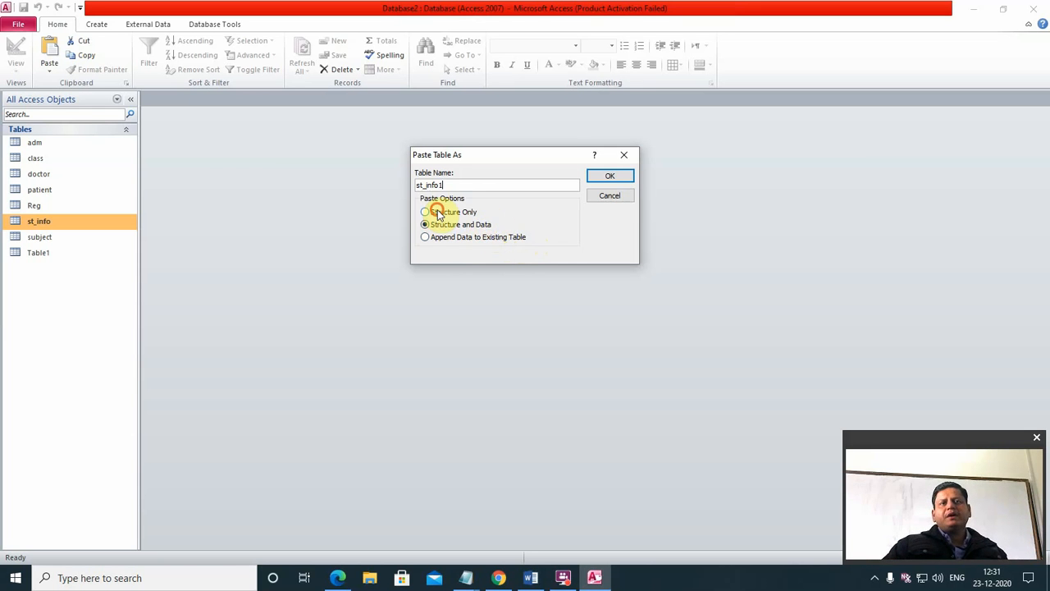
{"action": "left_click", "coordinate": [619, 178]}
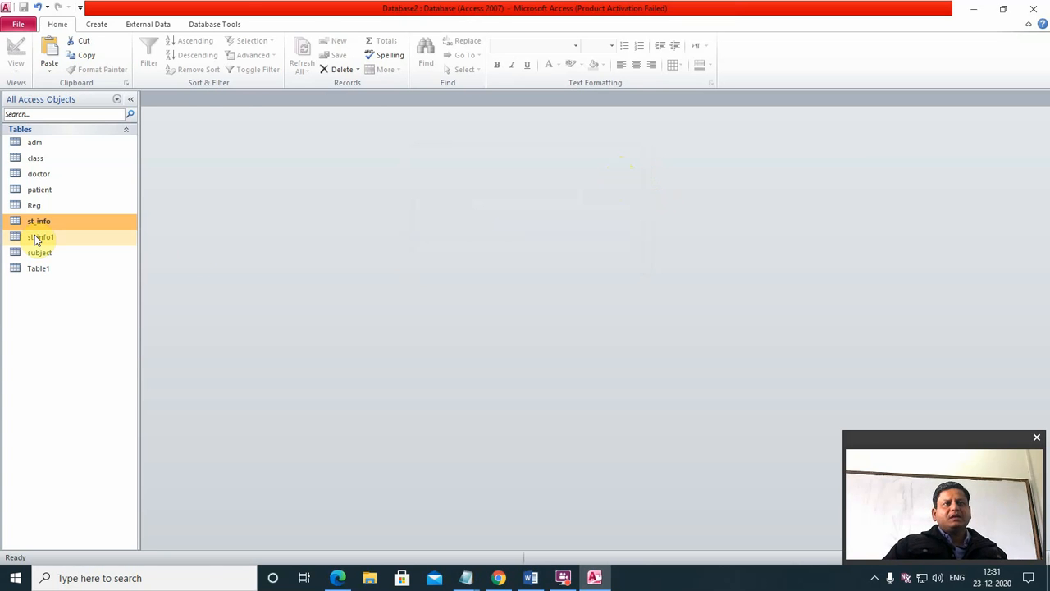
Open st_info1 and st_info to compare their fields and records, and close both tables.
{"action": "double_click", "coordinate": [36, 236]}
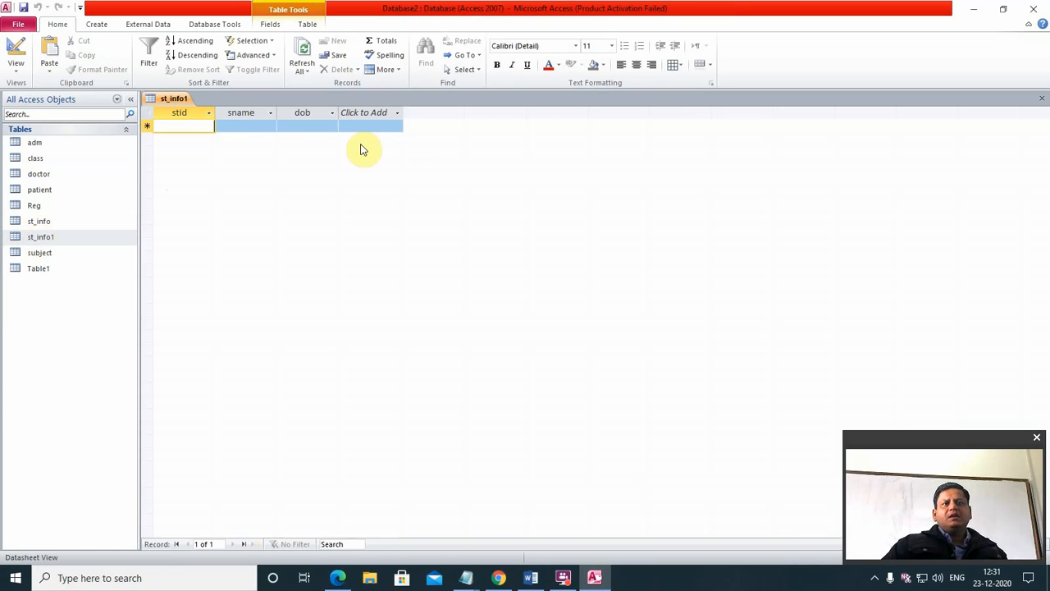
{"action": "double_click", "coordinate": [35, 221]}
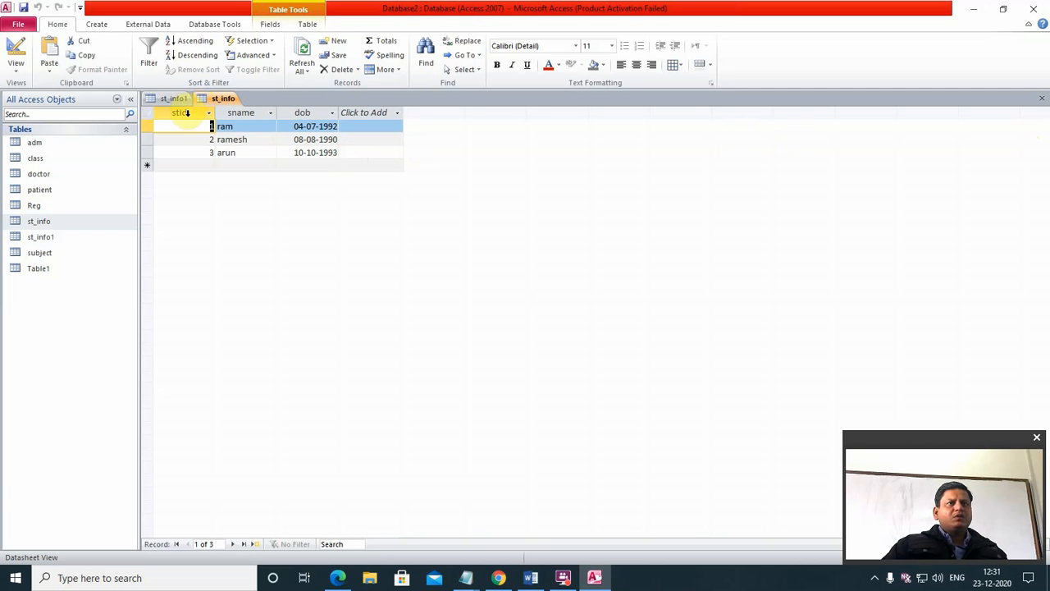
{"action": "left_click", "coordinate": [246, 112]}
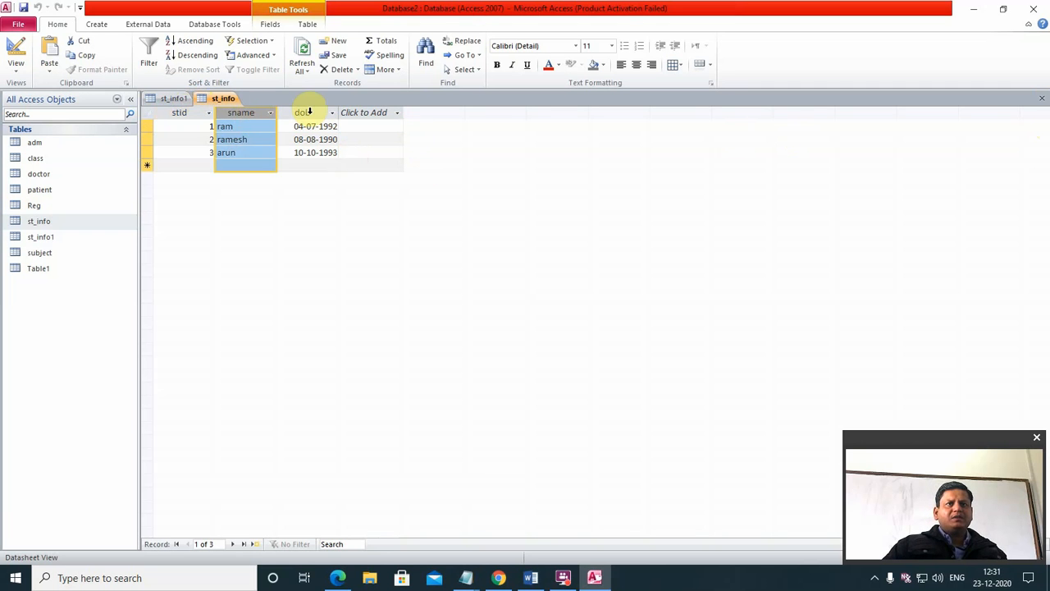
{"action": "left_click", "coordinate": [309, 112]}
{"action": "left_click", "coordinate": [173, 98]}
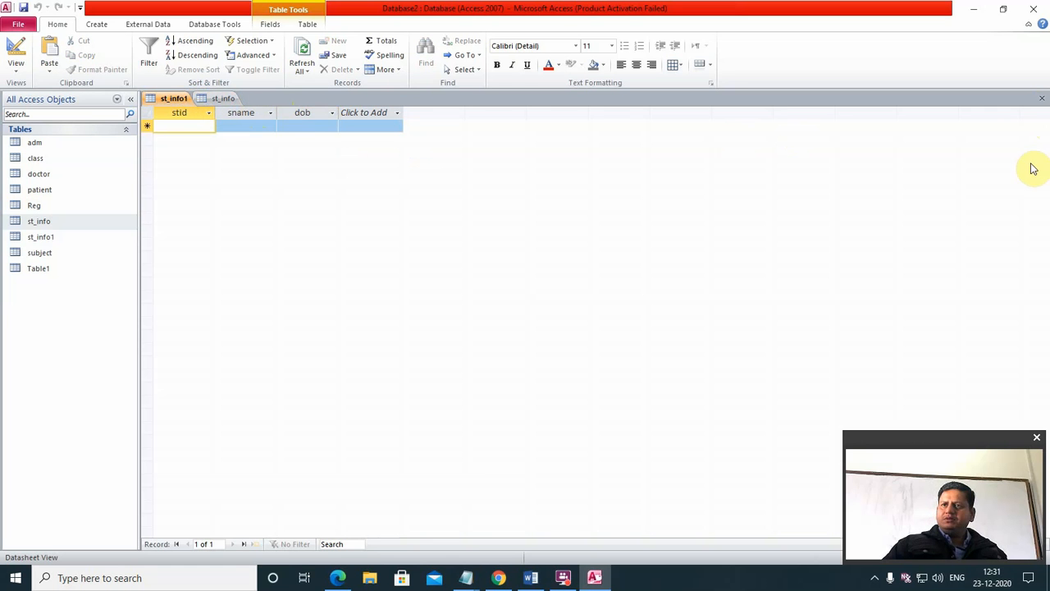
{"action": "left_click", "coordinate": [1041, 99]}
{"action": "left_click", "coordinate": [1042, 98]}
Paste the copied st_info table as st_info2 with the Structure and Data option.
{"action": "left_click", "coordinate": [47, 224]}
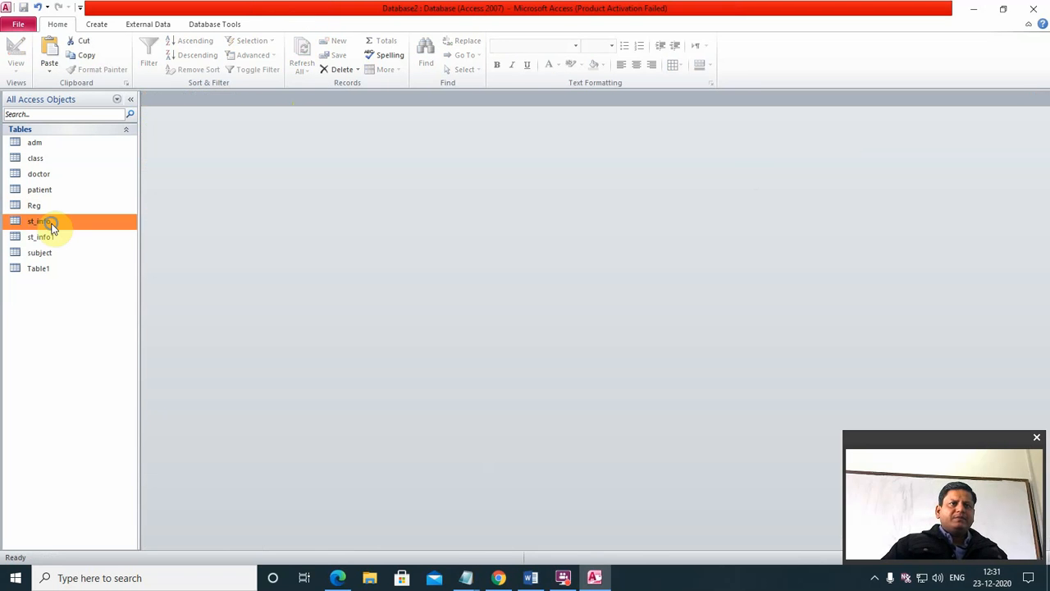
{"action": "right_click", "coordinate": [52, 227]}
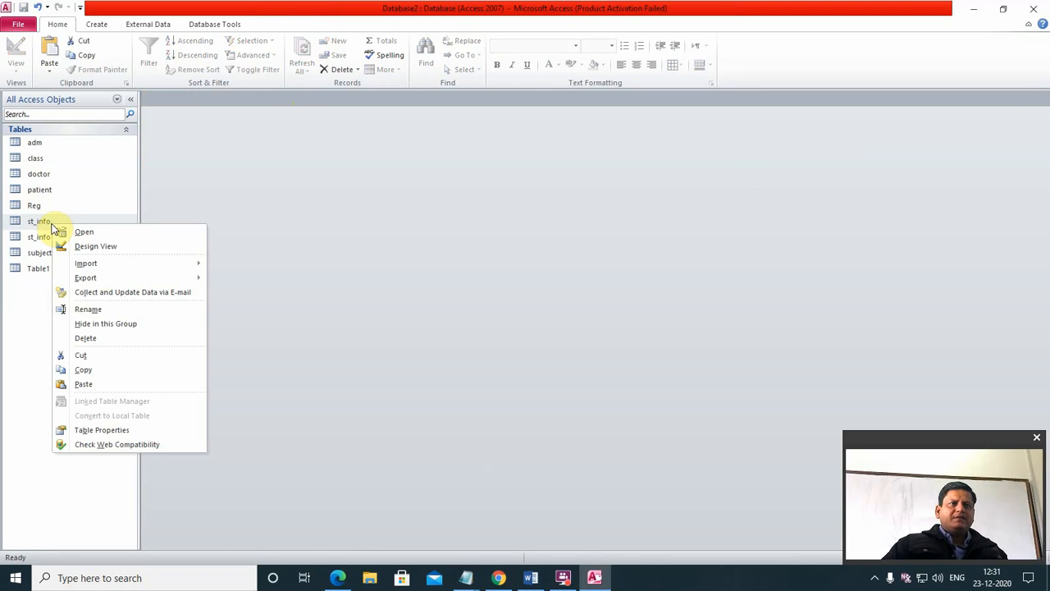
{"action": "left_click", "coordinate": [85, 385]}
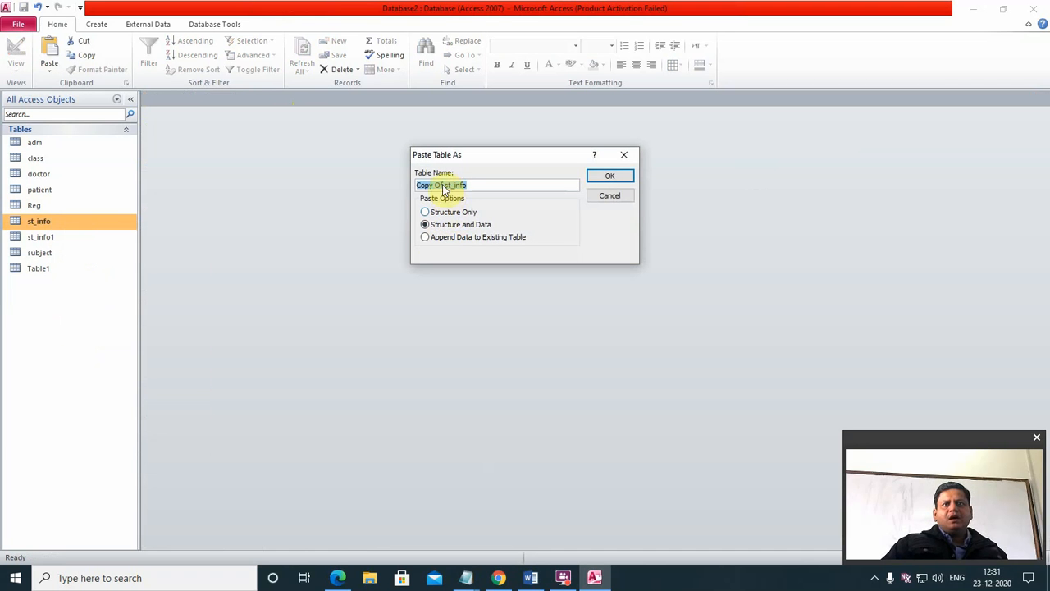
{"action": "left_click", "coordinate": [444, 187]}
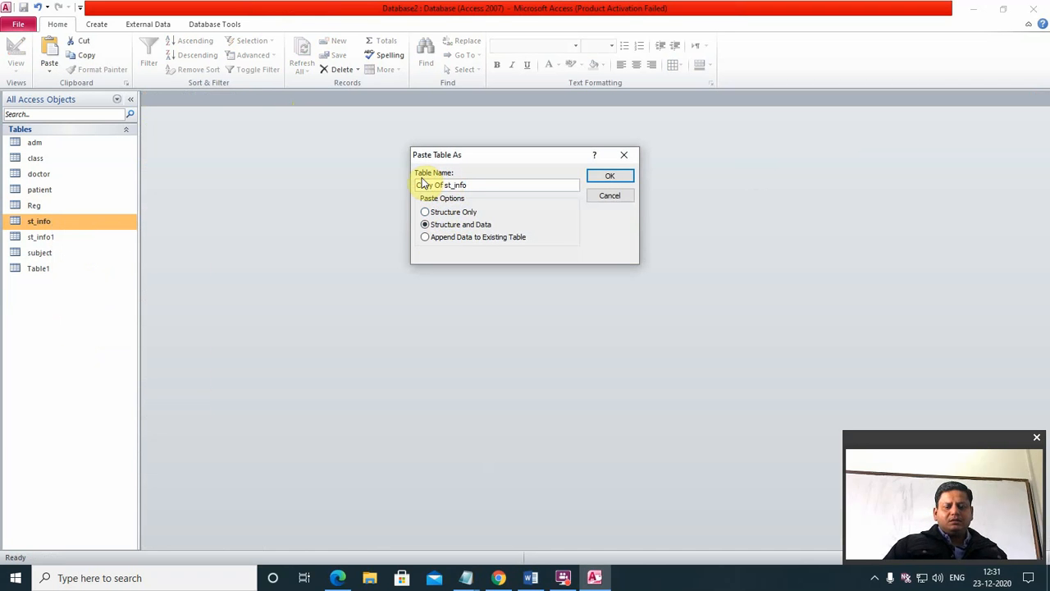
{"action": "key", "text": "BackSpace"}
{"action": "key", "text": "BackSpace"}
{"action": "key", "text": "BackSpace"}
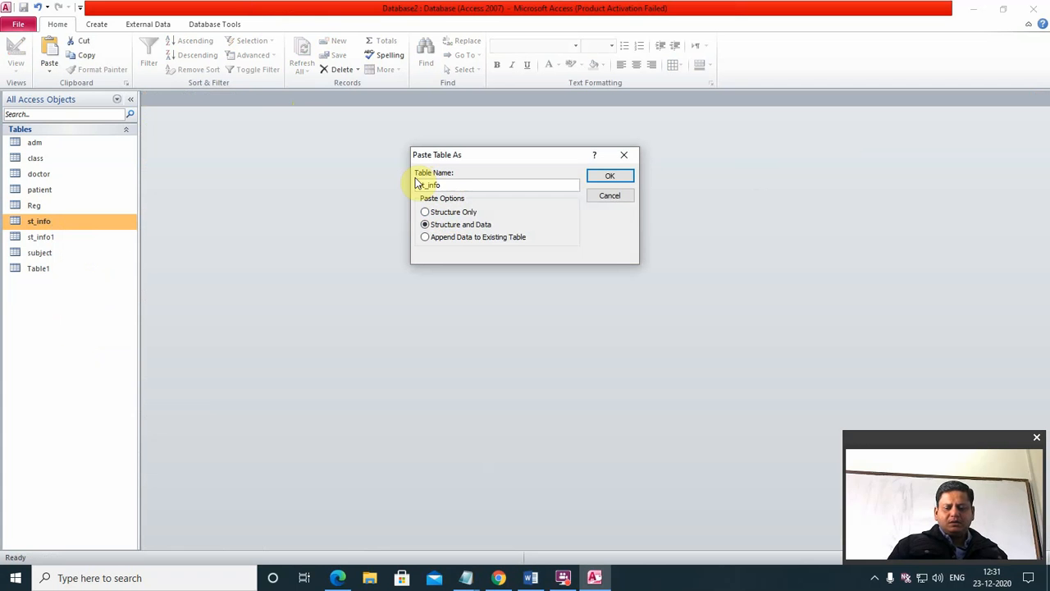
{"action": "type", "text": "2"}
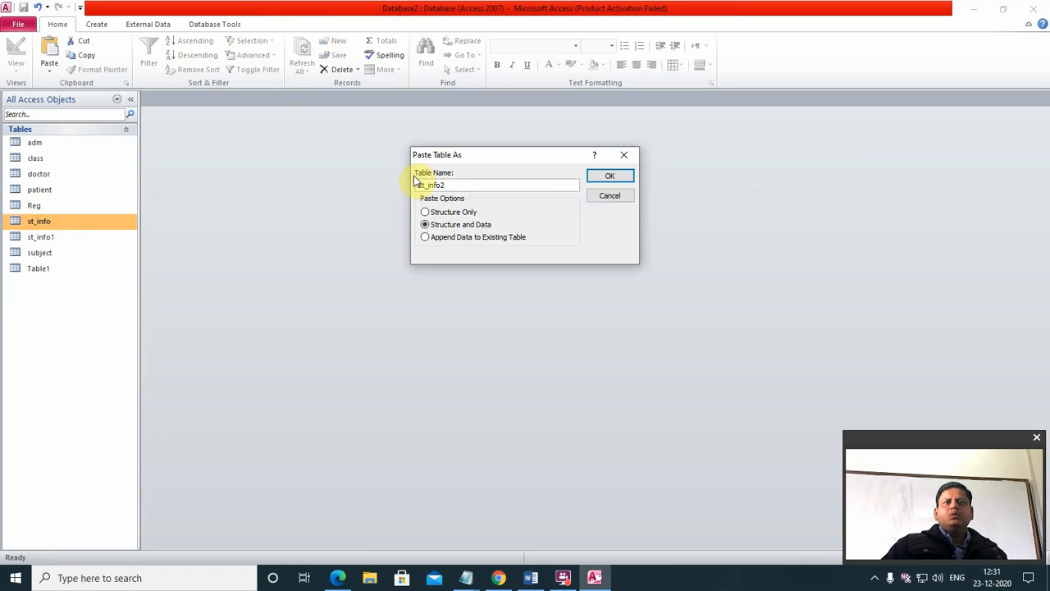
{"action": "left_click", "coordinate": [609, 175]}
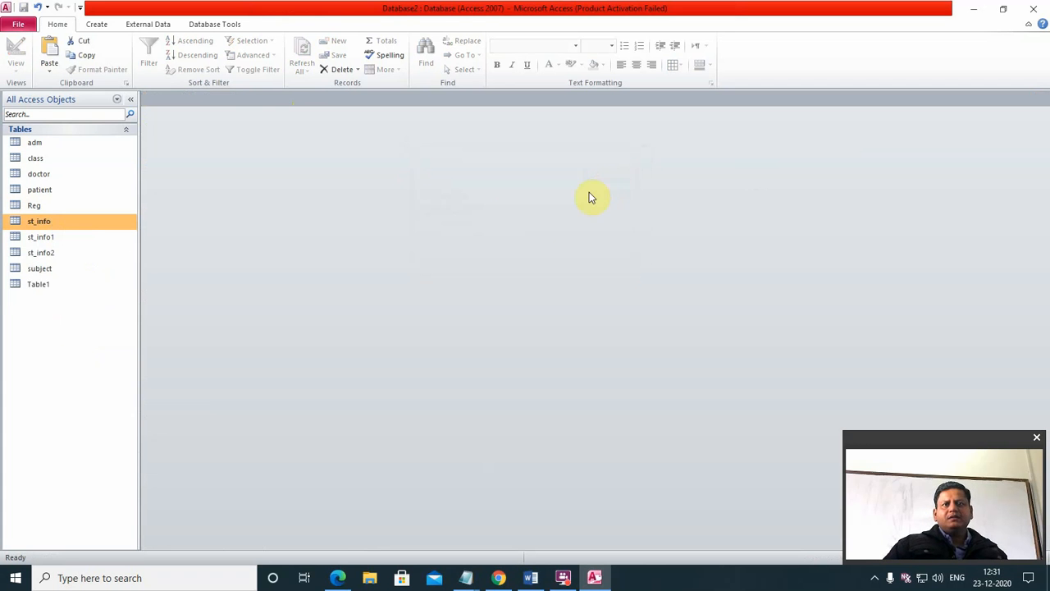
Open st_info2 and st_info to compare their records, and close both tables.
{"action": "double_click", "coordinate": [46, 250]}
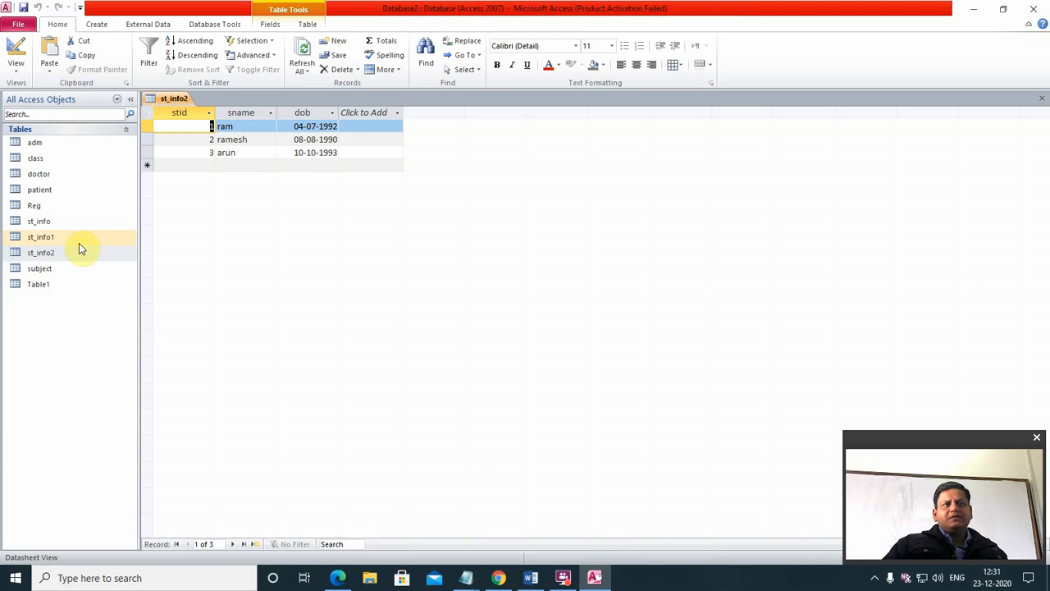
{"action": "double_click", "coordinate": [44, 218]}
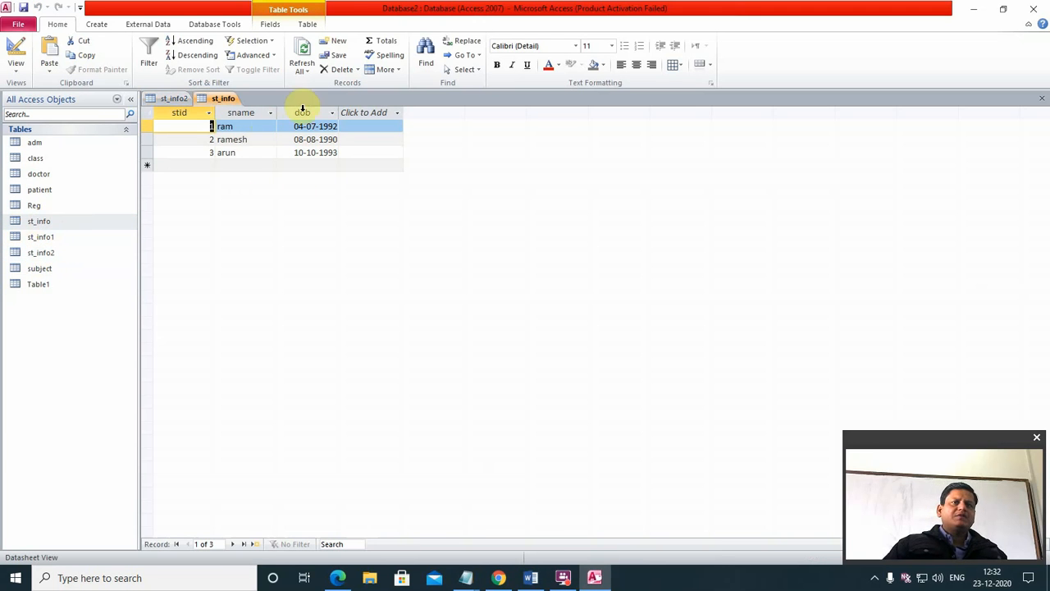
{"action": "left_click", "coordinate": [177, 99]}
{"action": "left_click", "coordinate": [215, 100]}
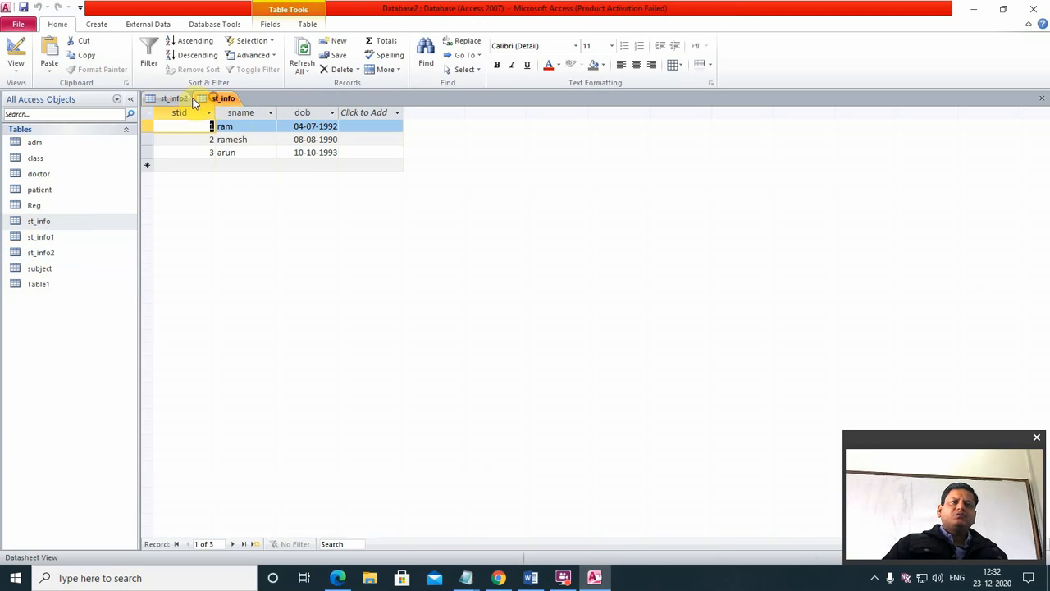
{"action": "left_click", "coordinate": [172, 100]}
{"action": "left_click", "coordinate": [215, 99]}
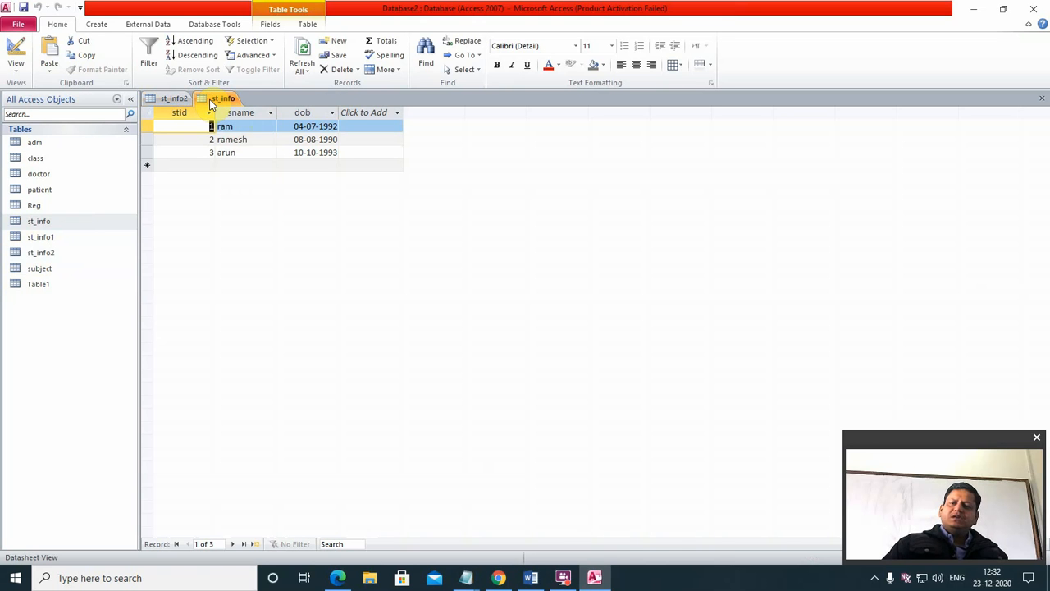
{"action": "left_click", "coordinate": [1041, 99]}
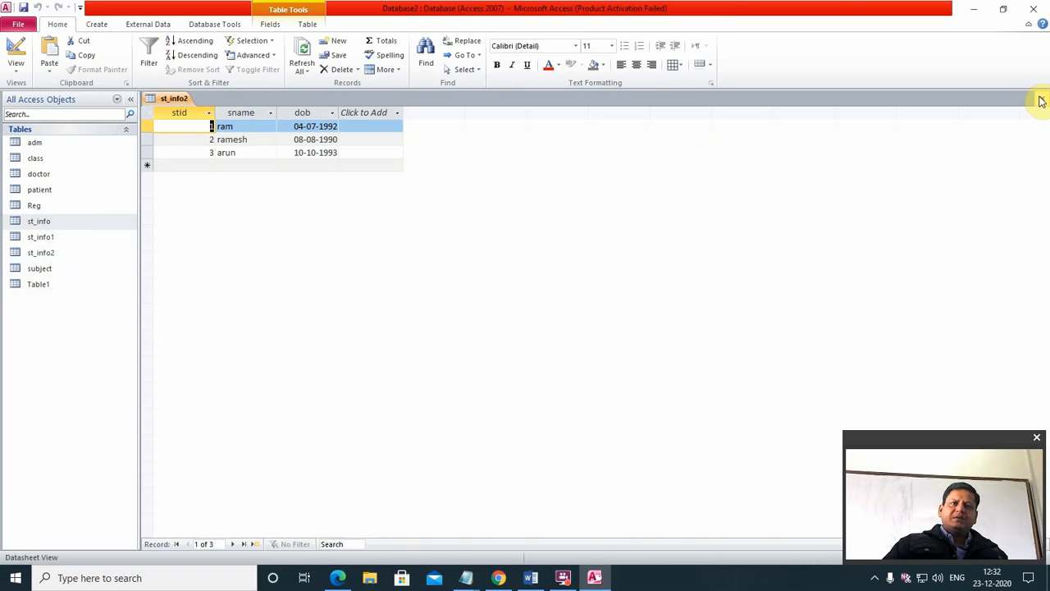
{"action": "left_click", "coordinate": [1042, 99]}
Try to paste the copied st_info table with the Append Data to Existing Table option, using st_info2 as the table name.
{"action": "right_click", "coordinate": [64, 312]}
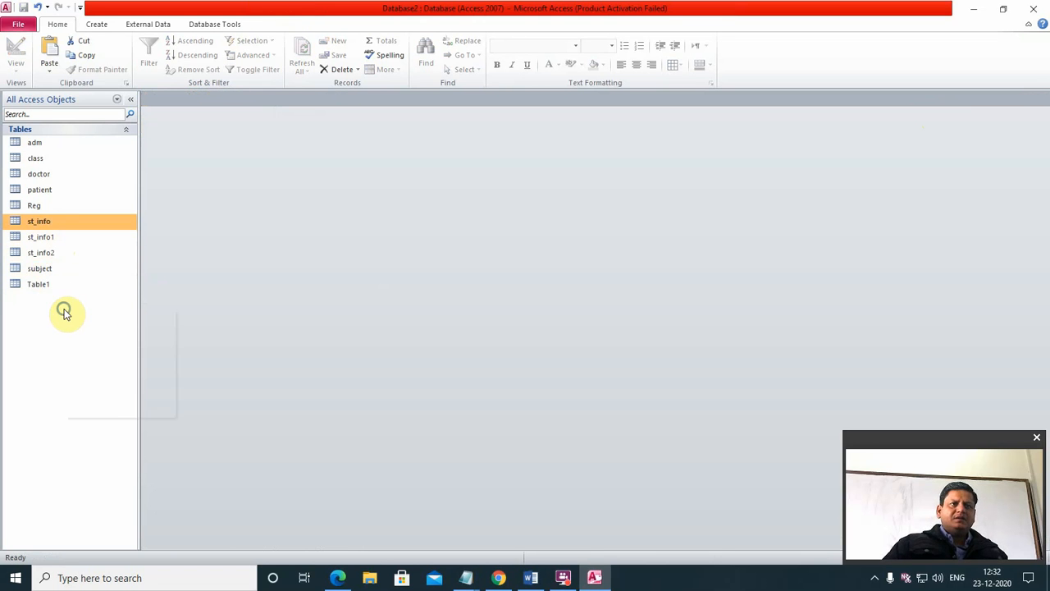
{"action": "left_click", "coordinate": [90, 375]}
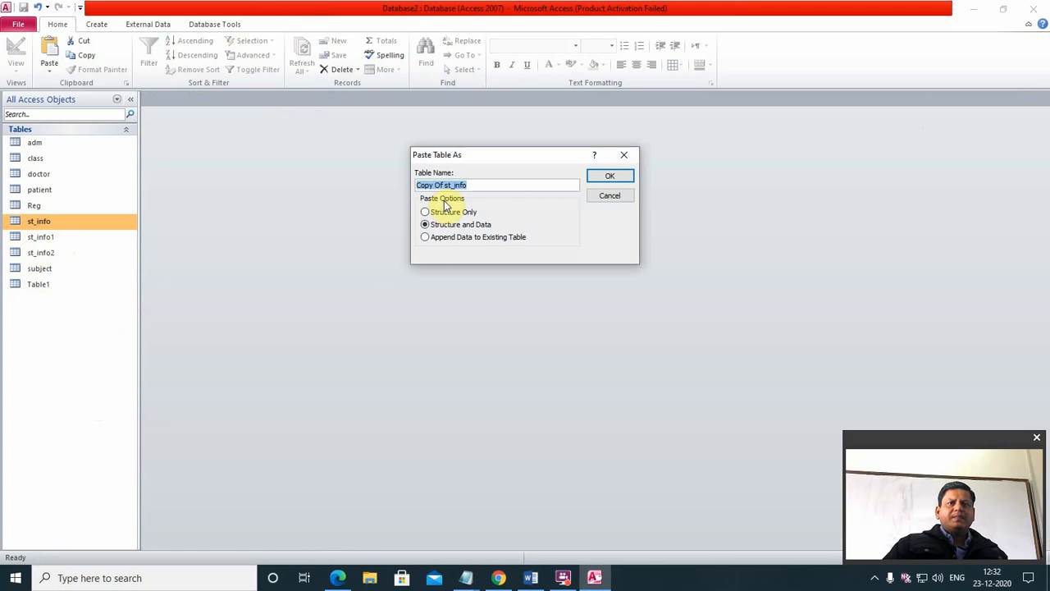
{"action": "left_click", "coordinate": [428, 239]}
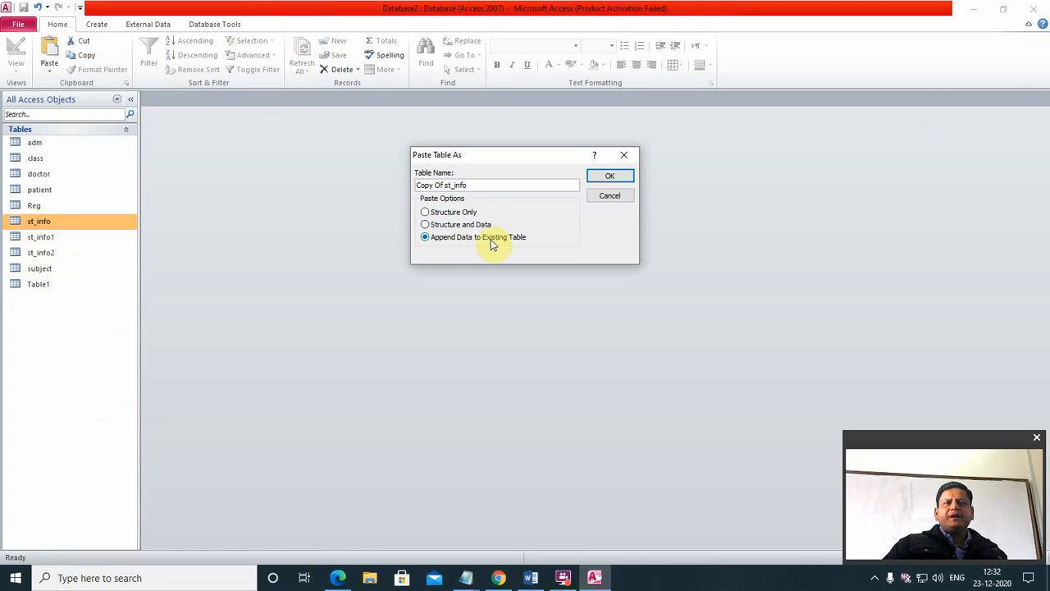
{"action": "left_click", "coordinate": [443, 184]}
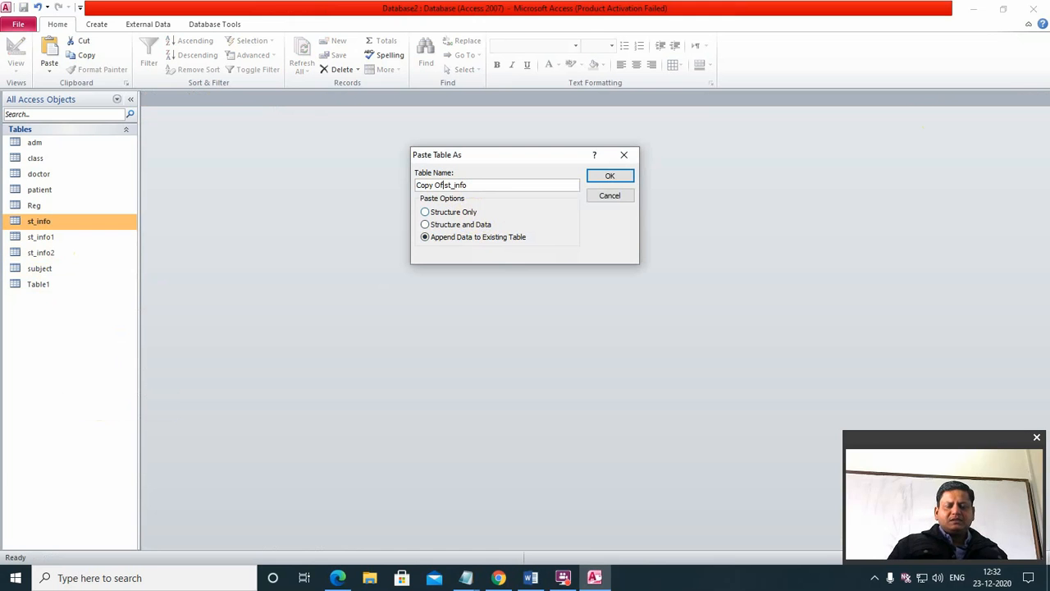
{"action": "key", "text": "BackSpace"}
{"action": "key", "text": "BackSpace"}
{"action": "key", "text": "BackSpace"}
{"action": "key", "text": "BackSpace"}
{"action": "key", "text": "BackSpace"}
{"action": "key", "text": "BackSpace"}
{"action": "key", "text": "BackSpace"}
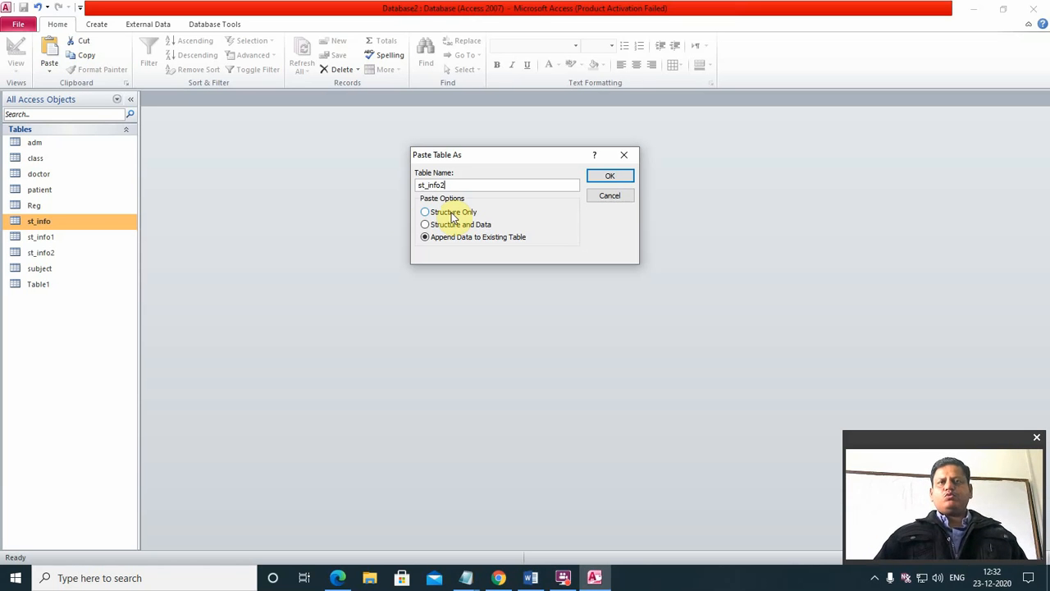
{"action": "left_click", "coordinate": [605, 183]}
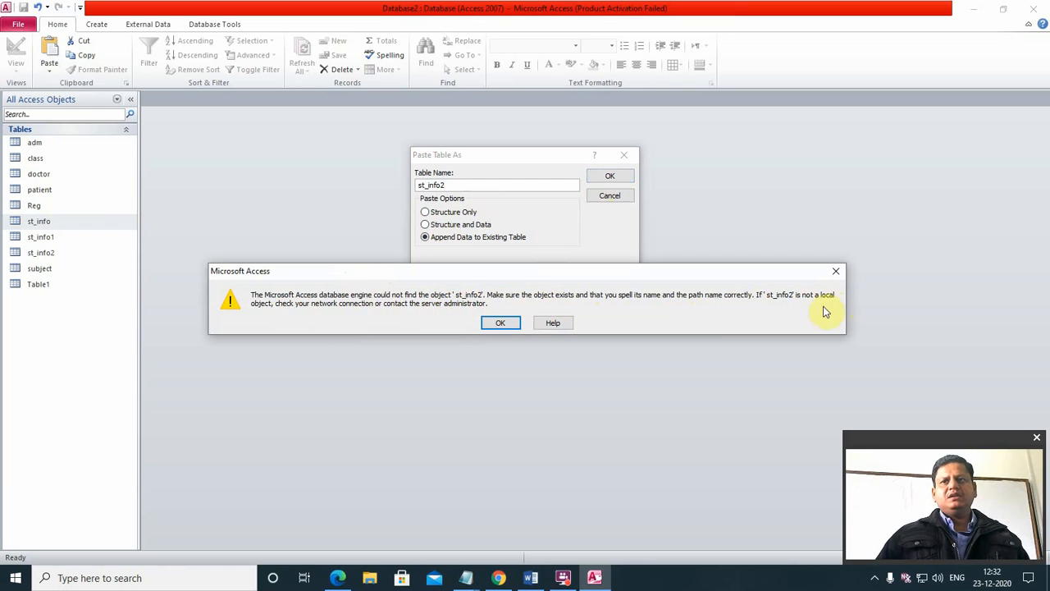
{"action": "left_click", "coordinate": [499, 323]}
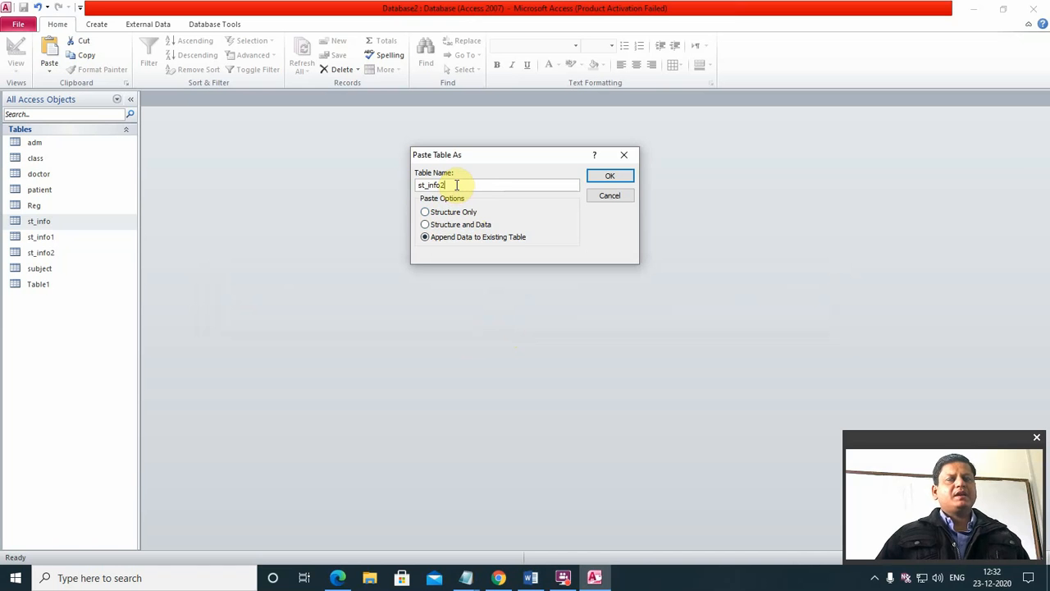
{"action": "left_click", "coordinate": [610, 195]}
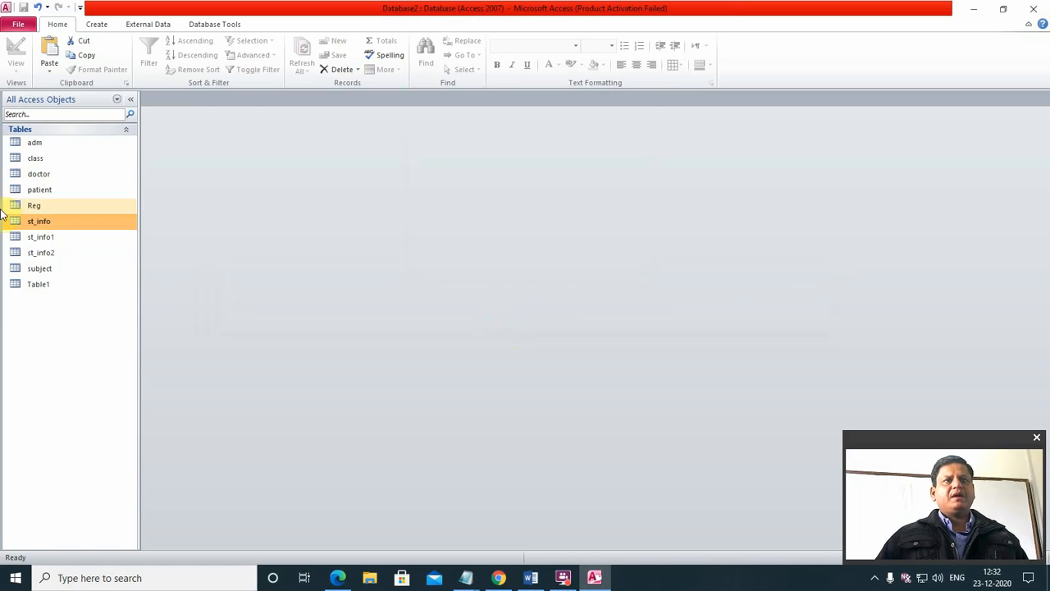
Examine the records of st_info and its field definitions in Design View, closing the table after each check.
{"action": "double_click", "coordinate": [46, 221]}
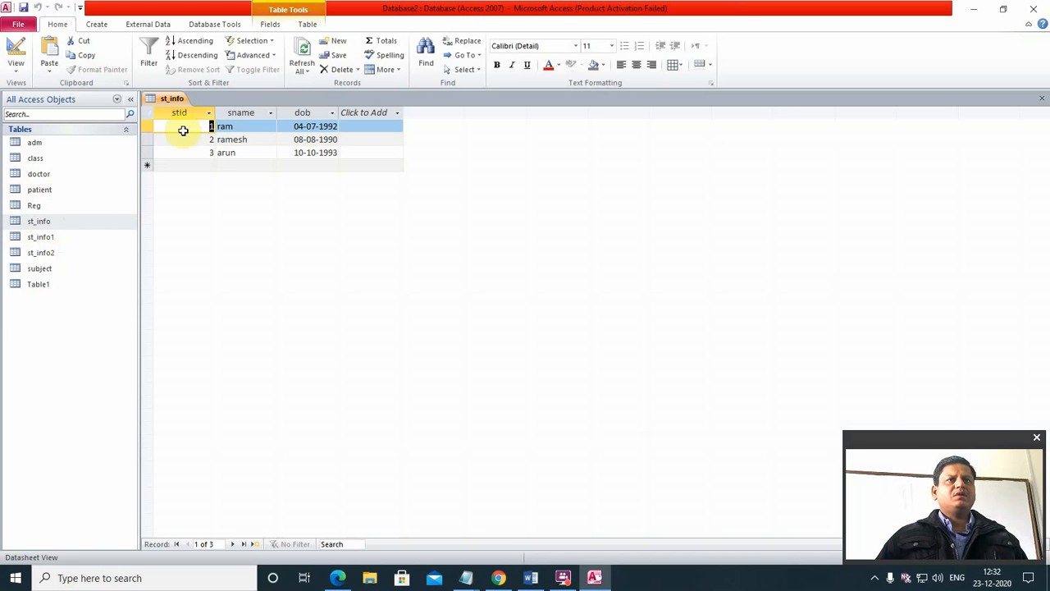
{"action": "left_click", "coordinate": [1042, 98]}
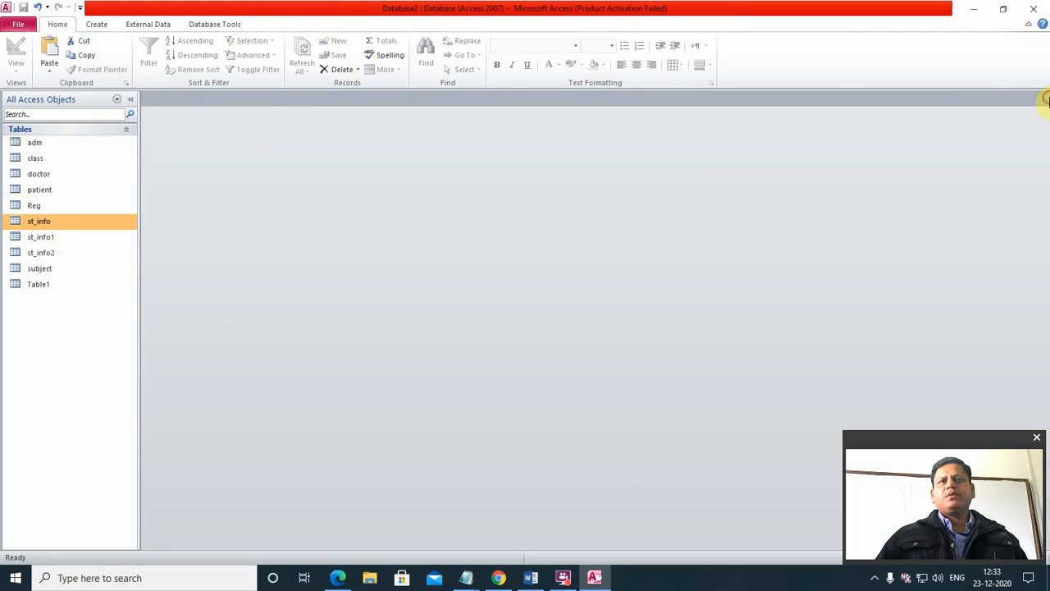
{"action": "right_click", "coordinate": [37, 221]}
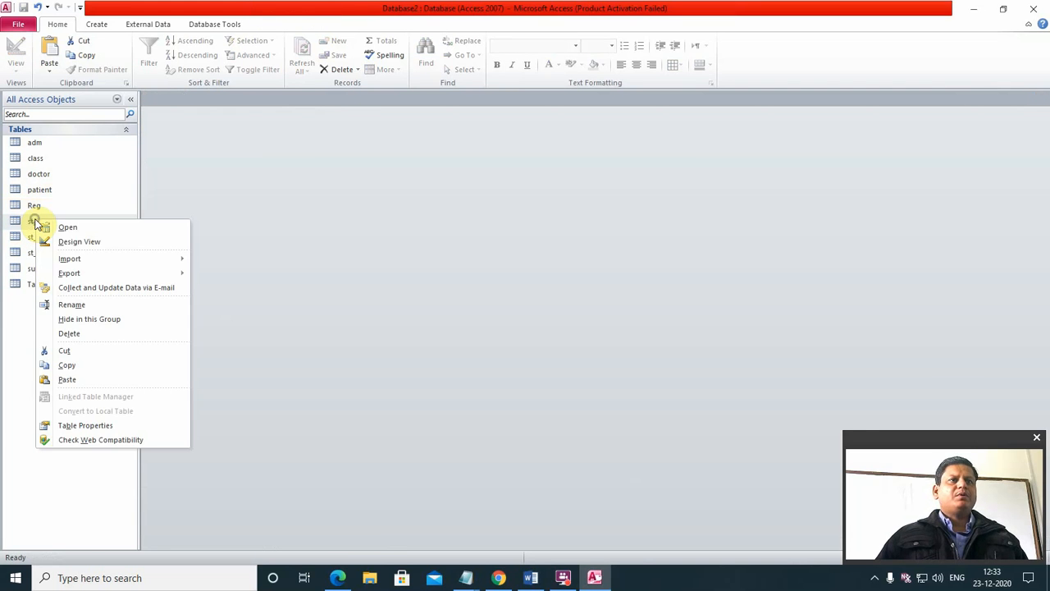
{"action": "left_click", "coordinate": [97, 240]}
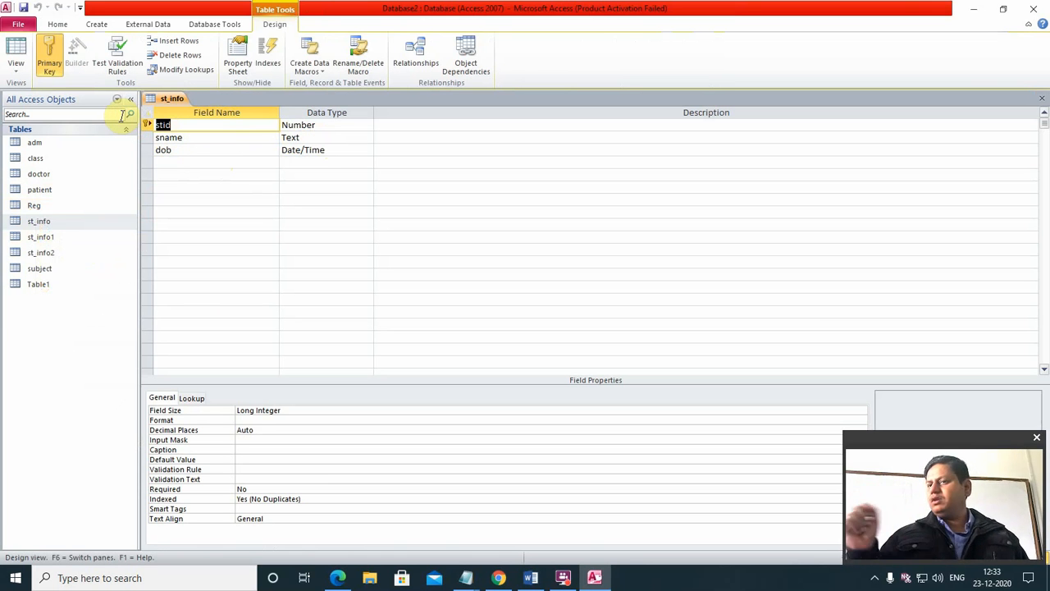
{"action": "left_click", "coordinate": [1042, 99]}
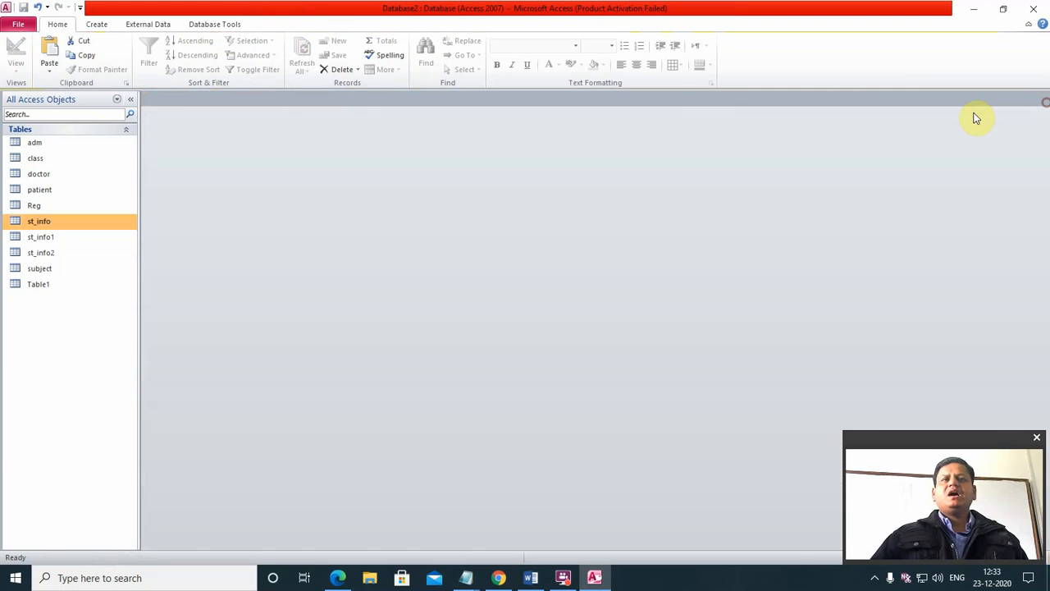
Open st_info and st_info2 together to compare their records, and close both tables.
{"action": "double_click", "coordinate": [45, 222]}
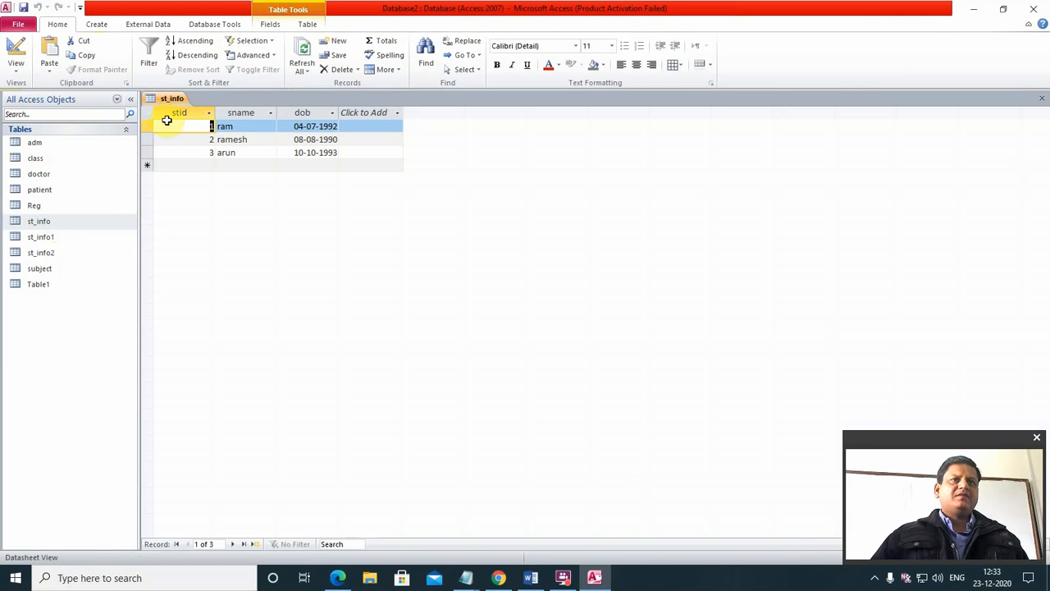
{"action": "left_click", "coordinate": [45, 253]}
{"action": "double_click", "coordinate": [45, 253]}
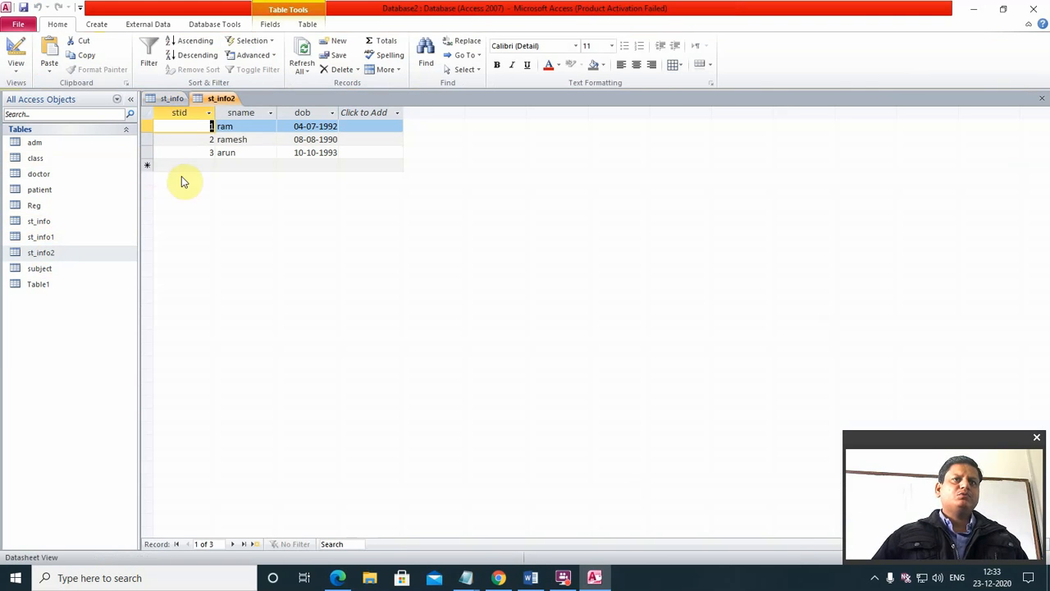
{"action": "left_click", "coordinate": [171, 100]}
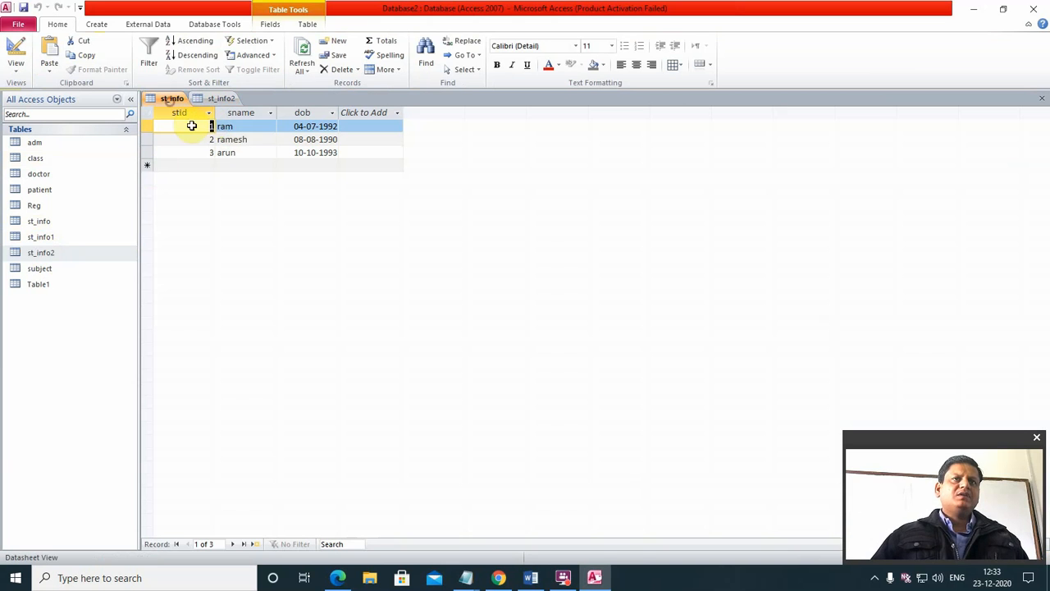
{"action": "left_click", "coordinate": [220, 98]}
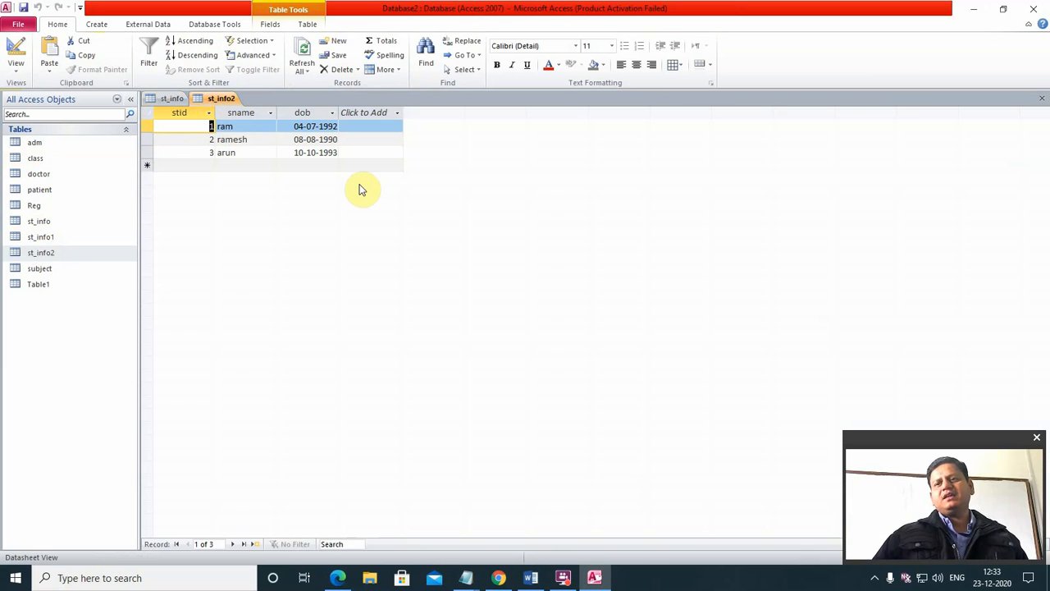
{"action": "left_click", "coordinate": [1037, 98]}
{"action": "left_click", "coordinate": [1038, 99]}
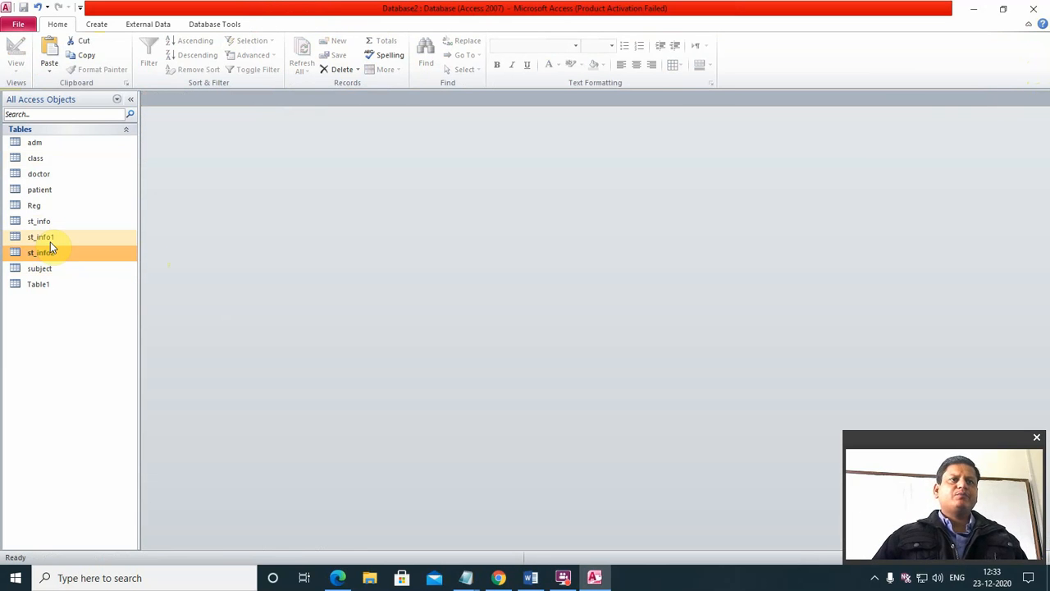
Remove the primary key from the stid field of st_info in Design View, and close the table with the change saved.
{"action": "left_click", "coordinate": [42, 222]}
{"action": "right_click", "coordinate": [42, 221]}
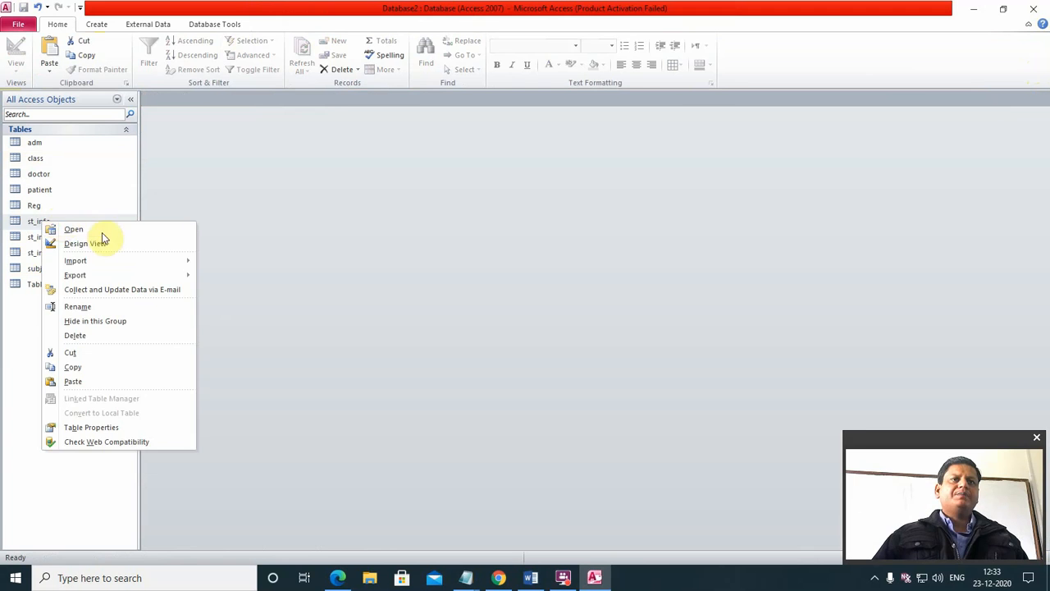
{"action": "left_click", "coordinate": [97, 243]}
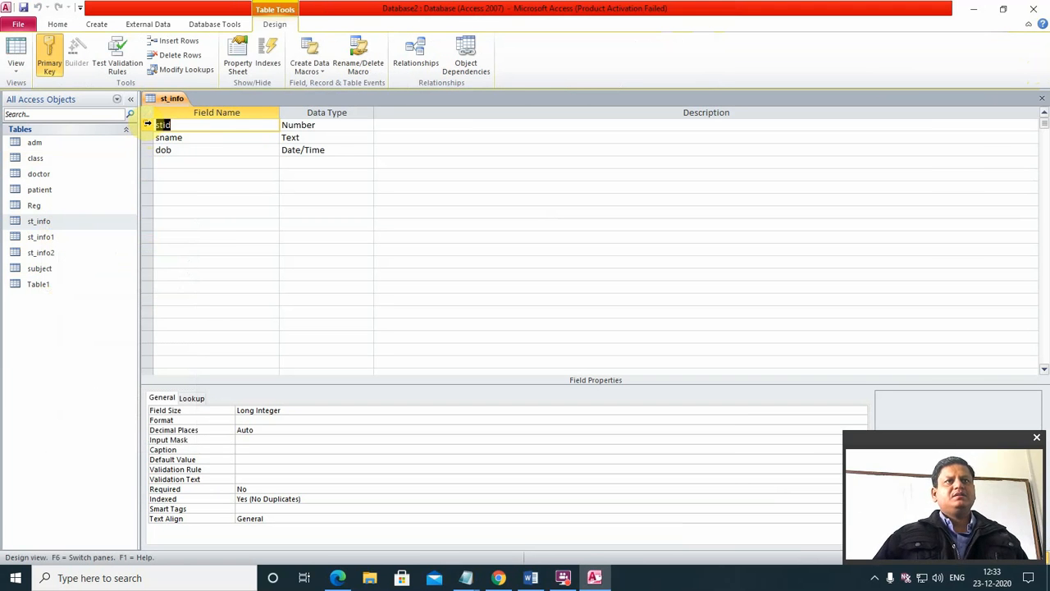
{"action": "left_click", "coordinate": [147, 125]}
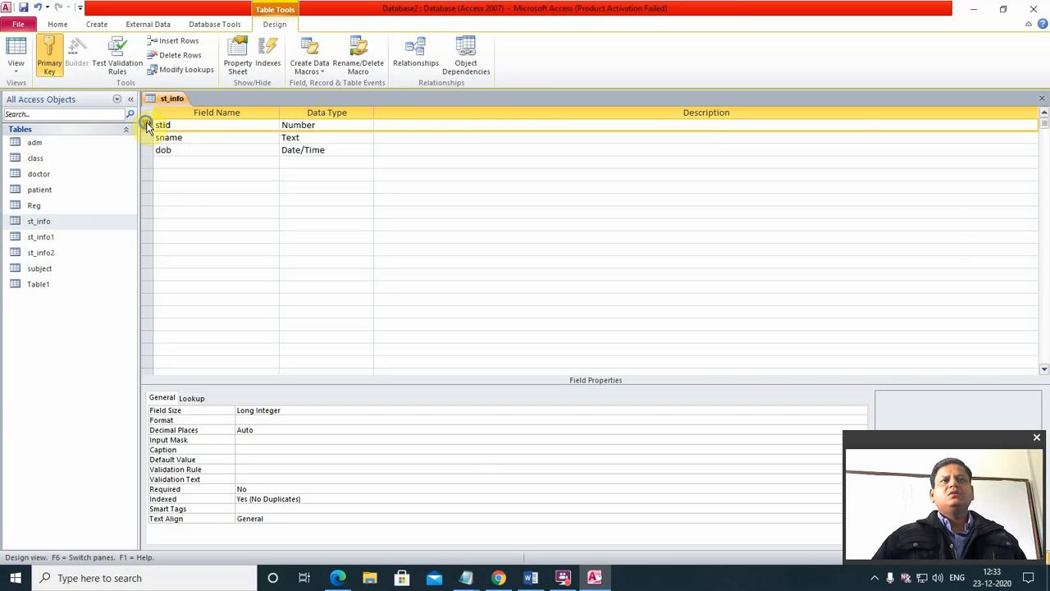
{"action": "right_click", "coordinate": [148, 125]}
{"action": "left_click", "coordinate": [177, 132]}
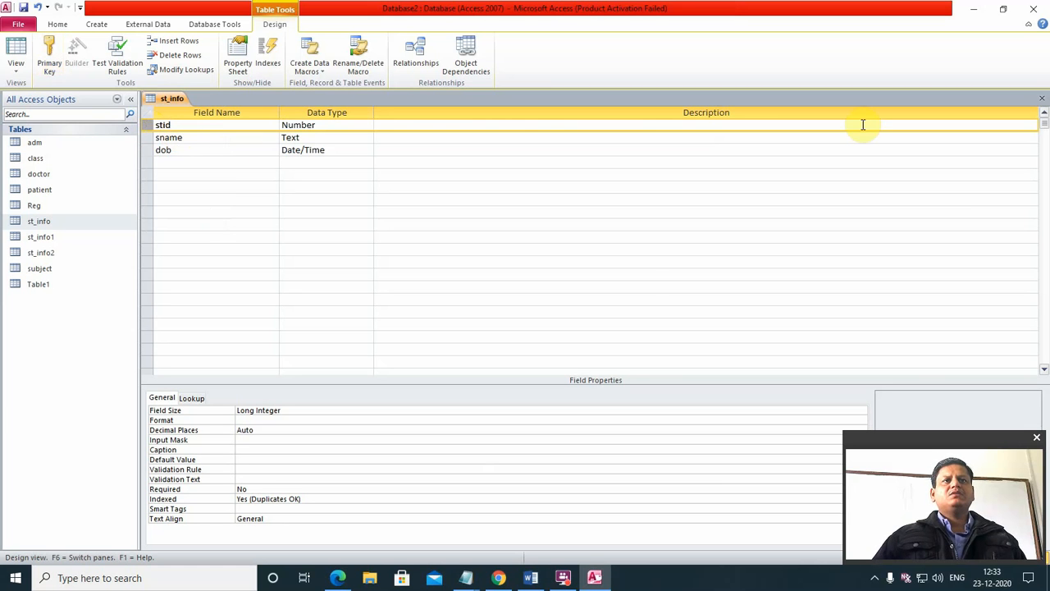
{"action": "left_click", "coordinate": [1042, 99]}
{"action": "left_click", "coordinate": [489, 328]}
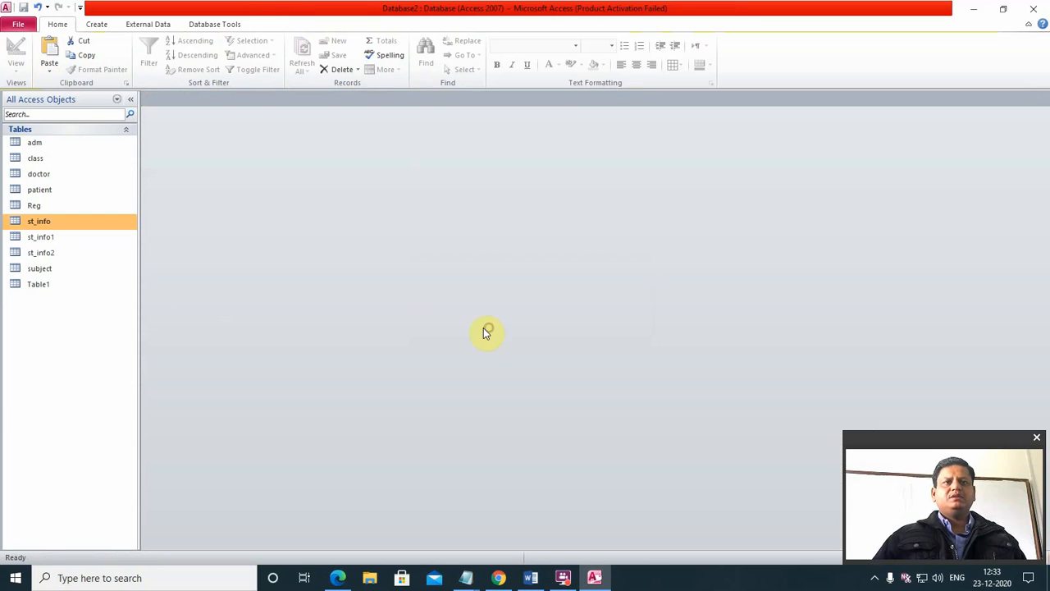
Remove the primary key from the stid field of st_info2 in Design View, and close the table with the change saved.
{"action": "right_click", "coordinate": [47, 258]}
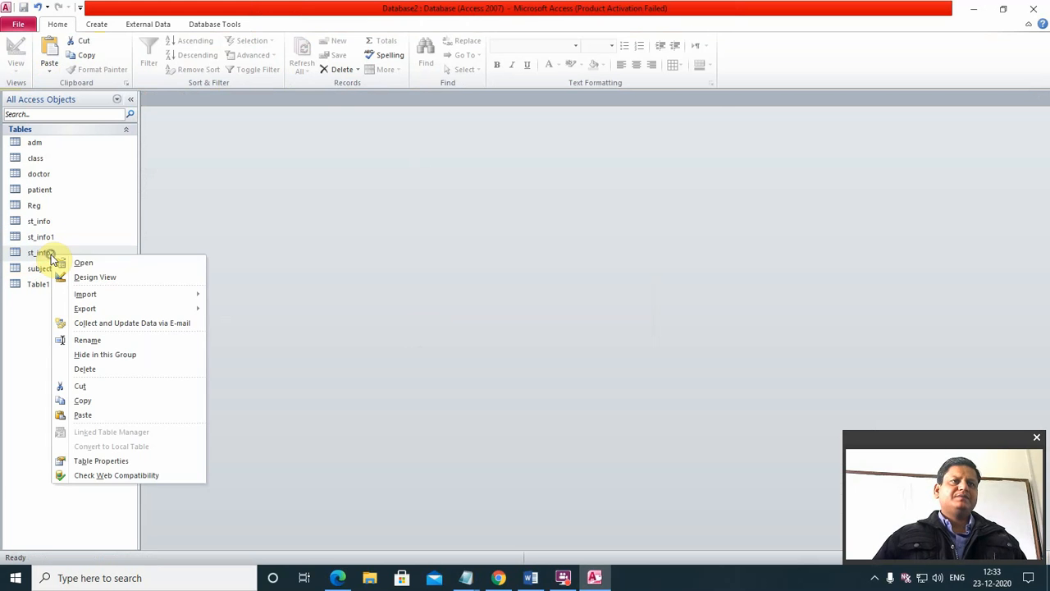
{"action": "left_click", "coordinate": [75, 276]}
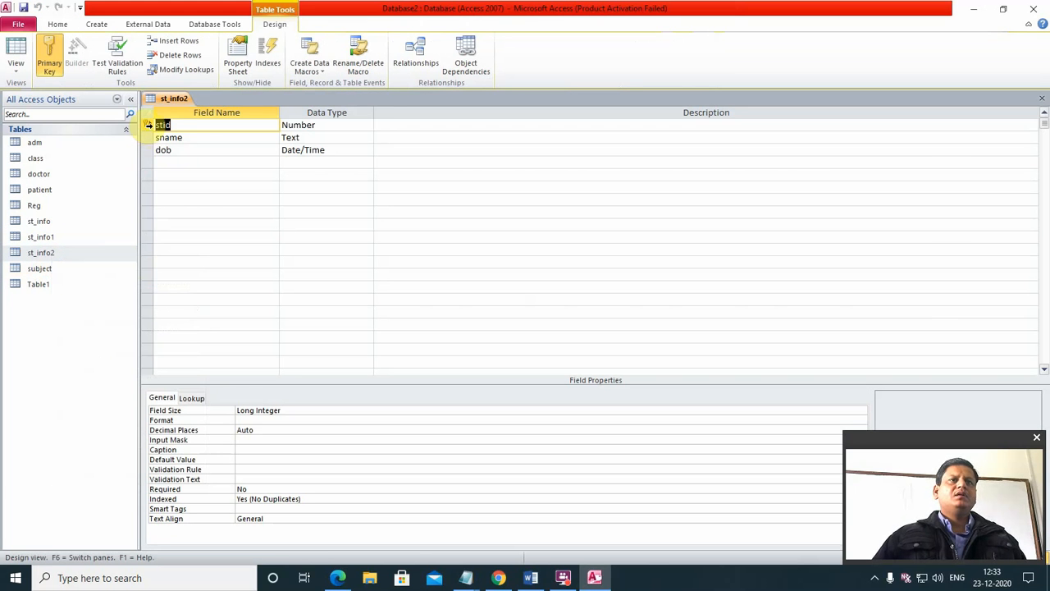
{"action": "right_click", "coordinate": [153, 124]}
{"action": "left_click", "coordinate": [164, 135]}
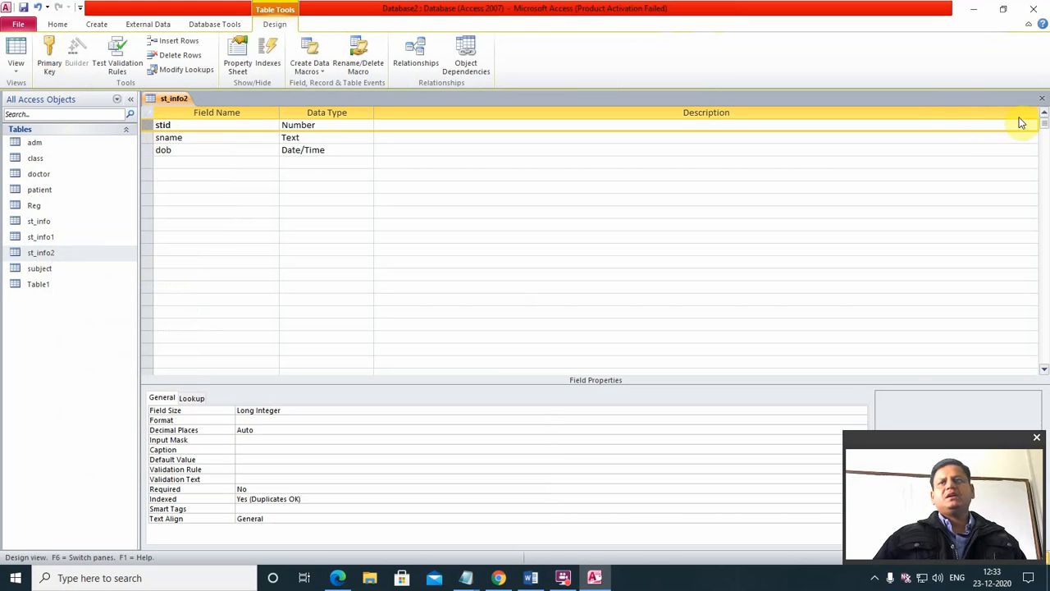
{"action": "left_click", "coordinate": [1042, 98]}
{"action": "left_click", "coordinate": [491, 328]}
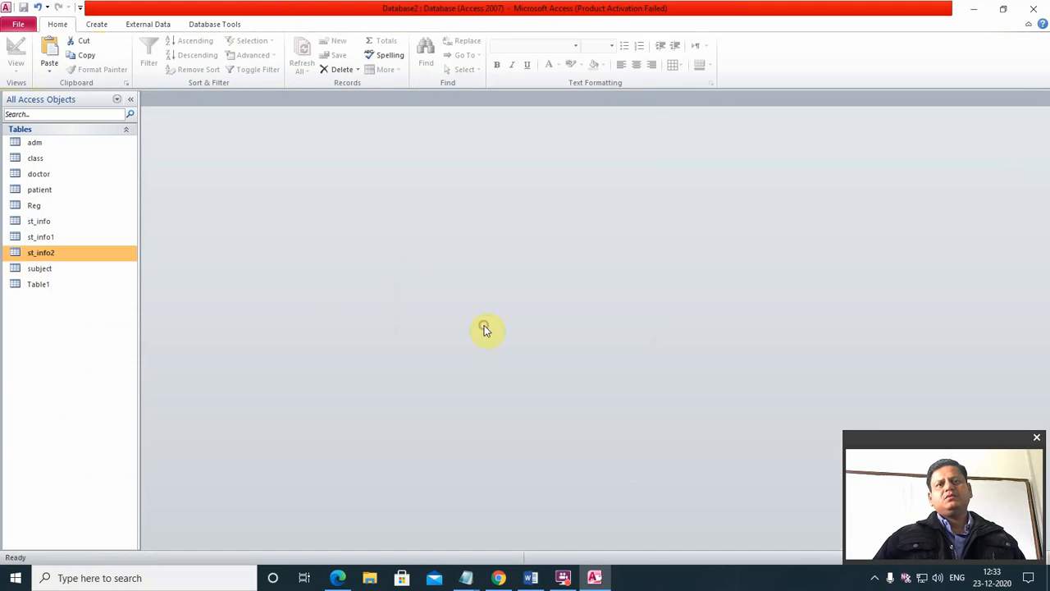
Copy the st_info table and try to append its data to the existing table st_info2.
{"action": "right_click", "coordinate": [35, 220]}
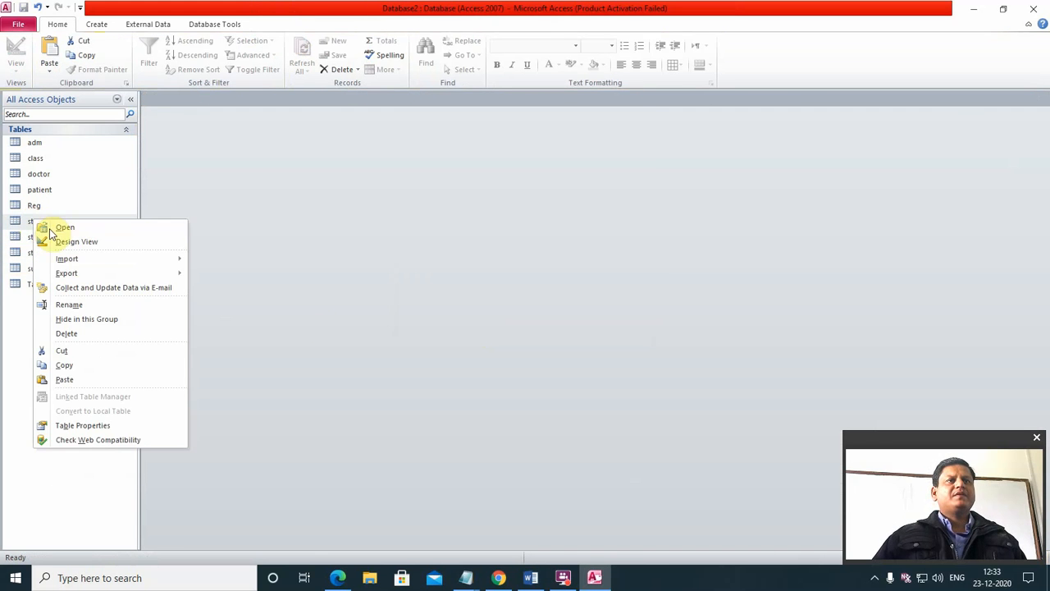
{"action": "left_click", "coordinate": [65, 364]}
{"action": "right_click", "coordinate": [74, 320]}
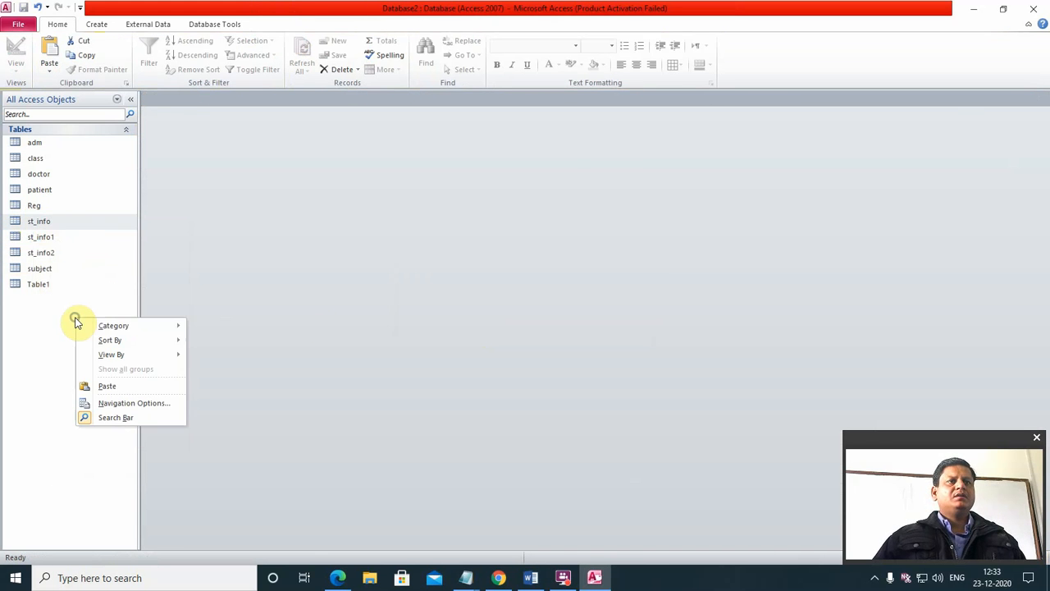
{"action": "left_click", "coordinate": [99, 386]}
{"action": "left_click", "coordinate": [479, 185]}
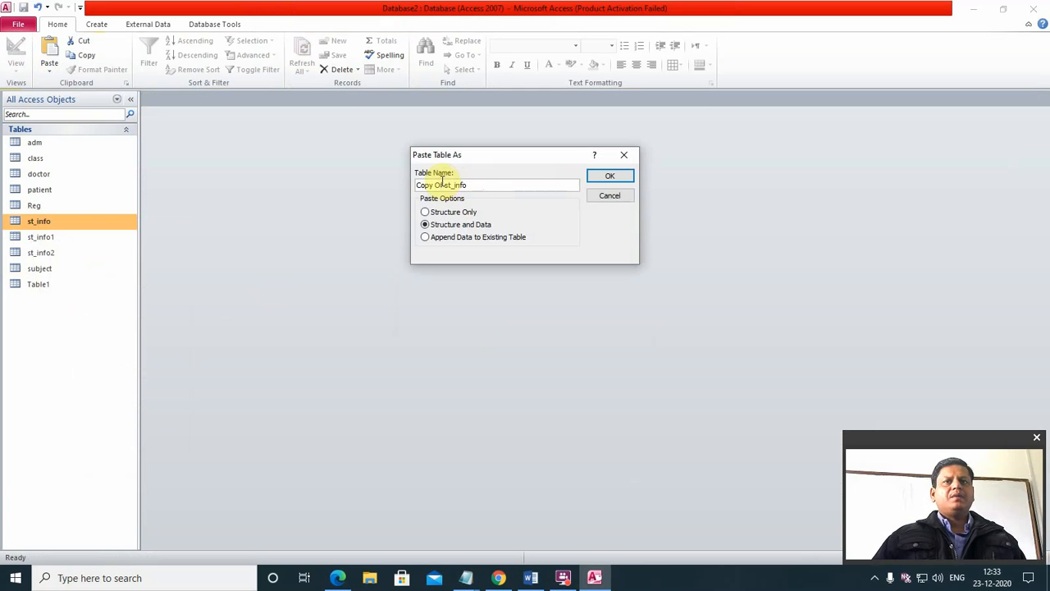
{"action": "left_click_drag", "start_coordinate": [440, 182], "coordinate": [295, 179]}
{"action": "key", "text": "BackSpace"}
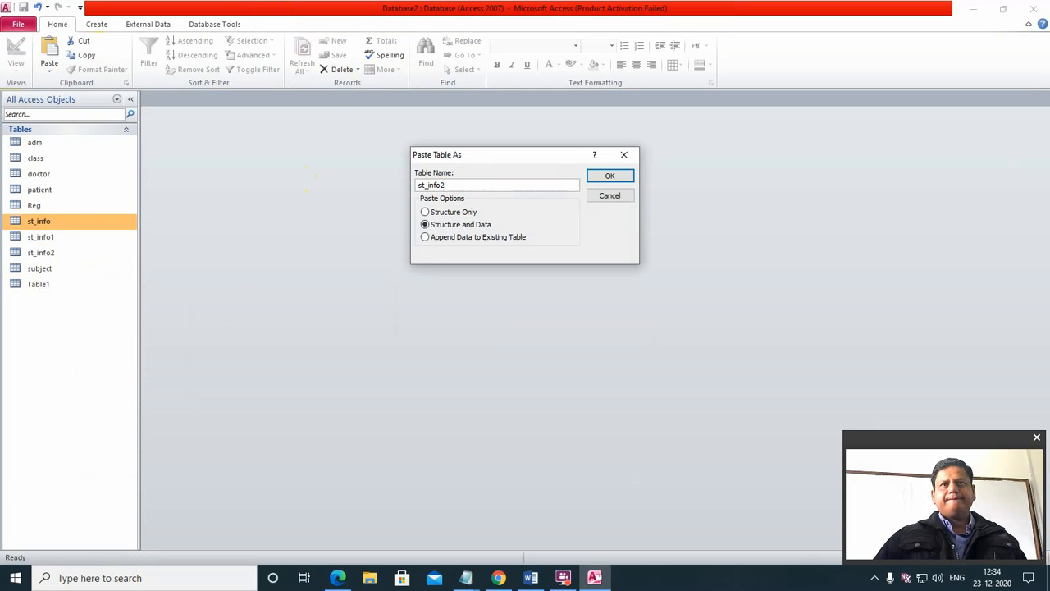
{"action": "left_click", "coordinate": [425, 237]}
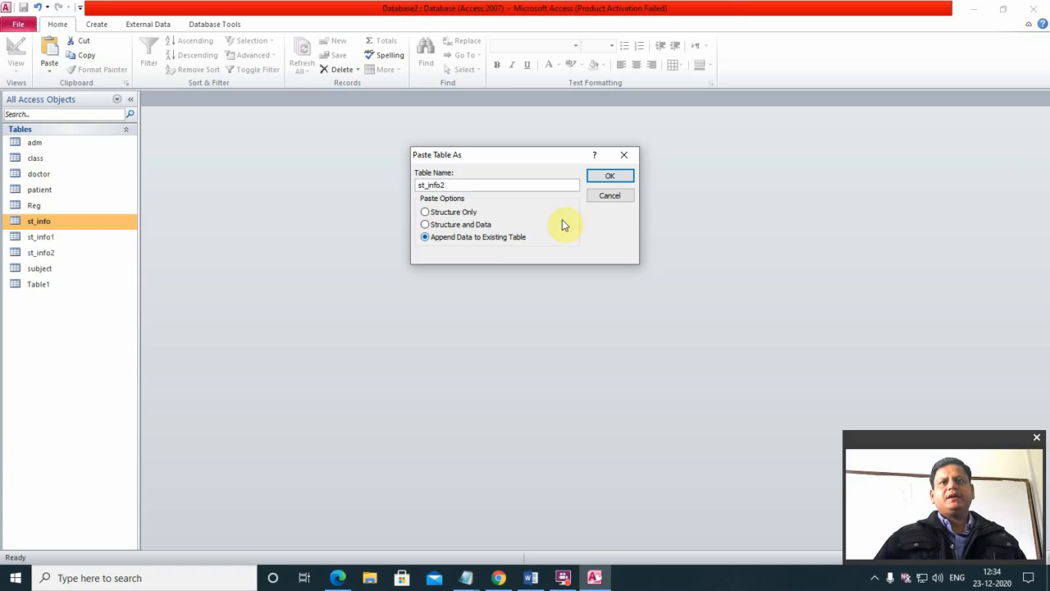
{"action": "left_click", "coordinate": [612, 174]}
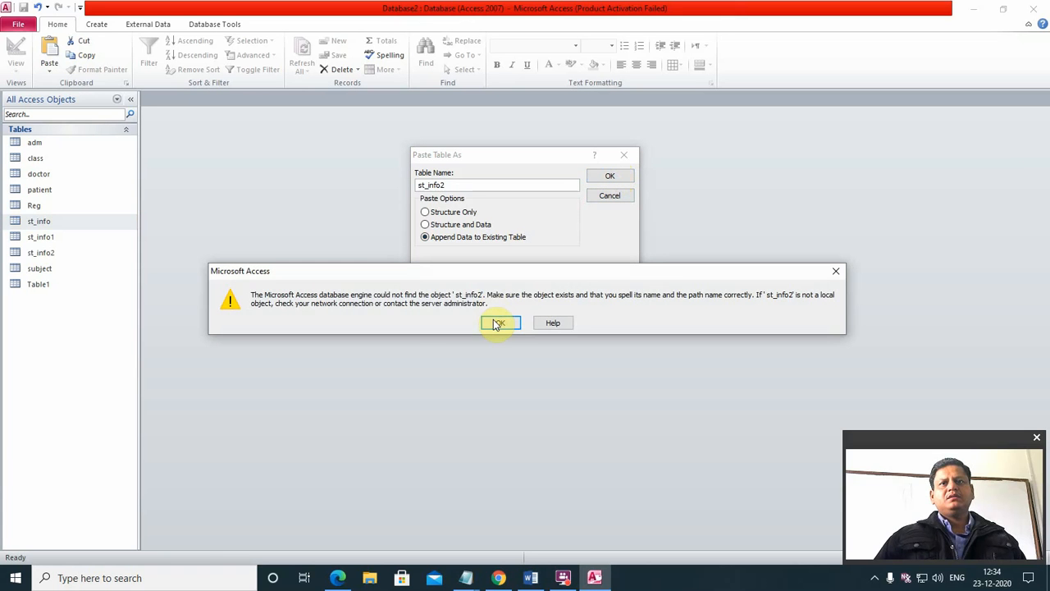
{"action": "left_click", "coordinate": [497, 323]}
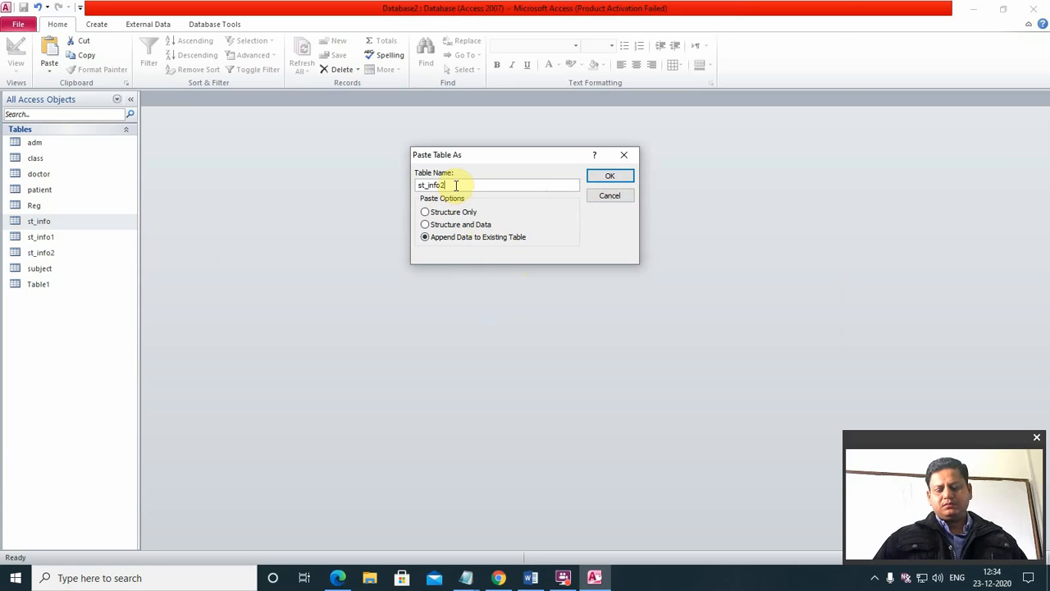
Retry the append with the target table names st_info22 and st_info, and cancel the paste.
{"action": "type", "text": "2"}
{"action": "left_click", "coordinate": [607, 175]}
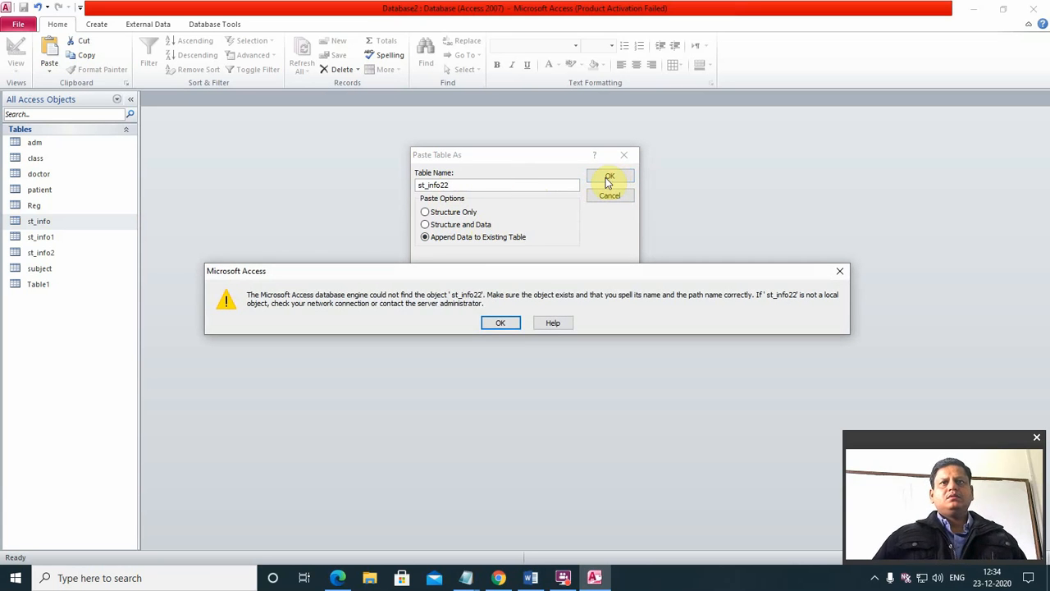
{"action": "left_click", "coordinate": [498, 322]}
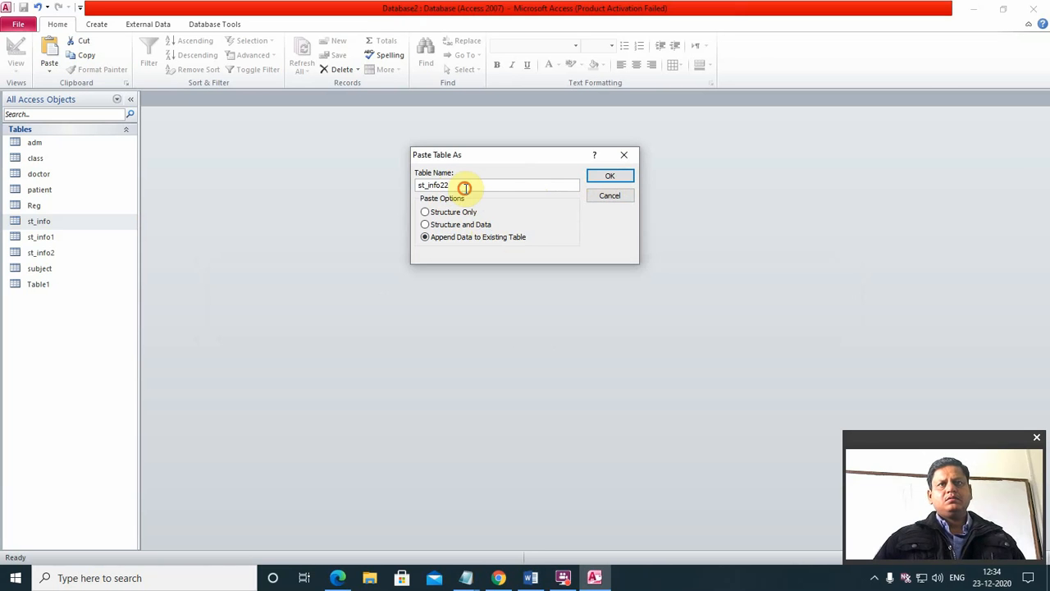
{"action": "left_click", "coordinate": [464, 188]}
{"action": "key", "text": "BackSpace"}
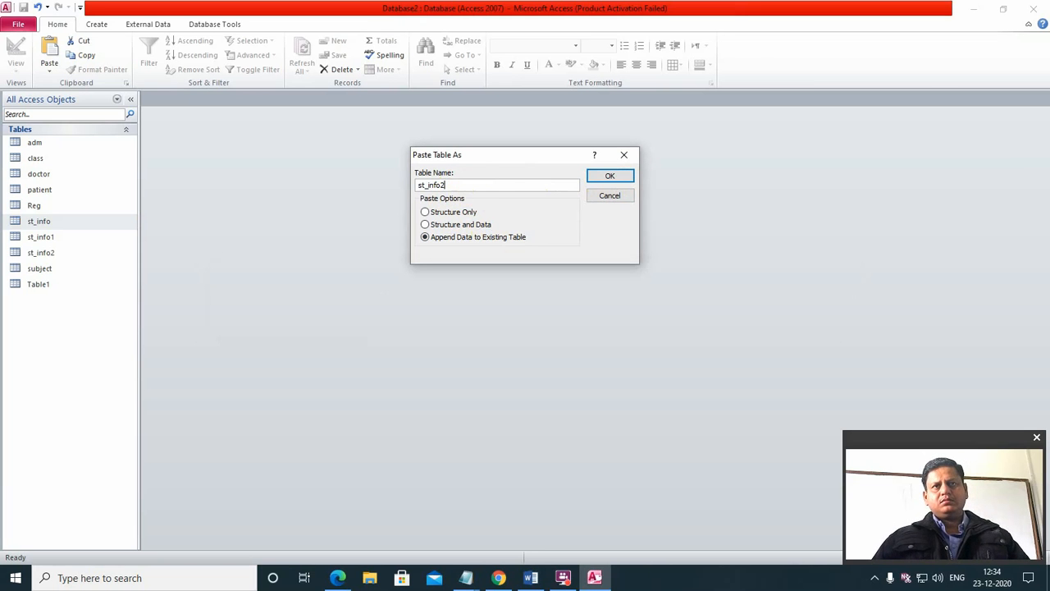
{"action": "key", "text": "Return"}
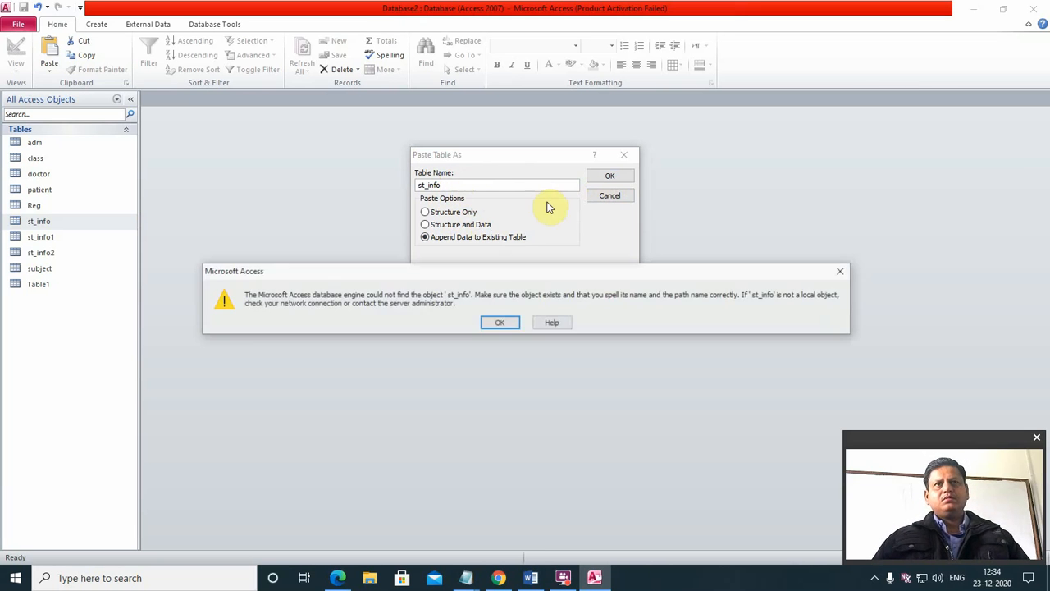
{"action": "left_click", "coordinate": [502, 321]}
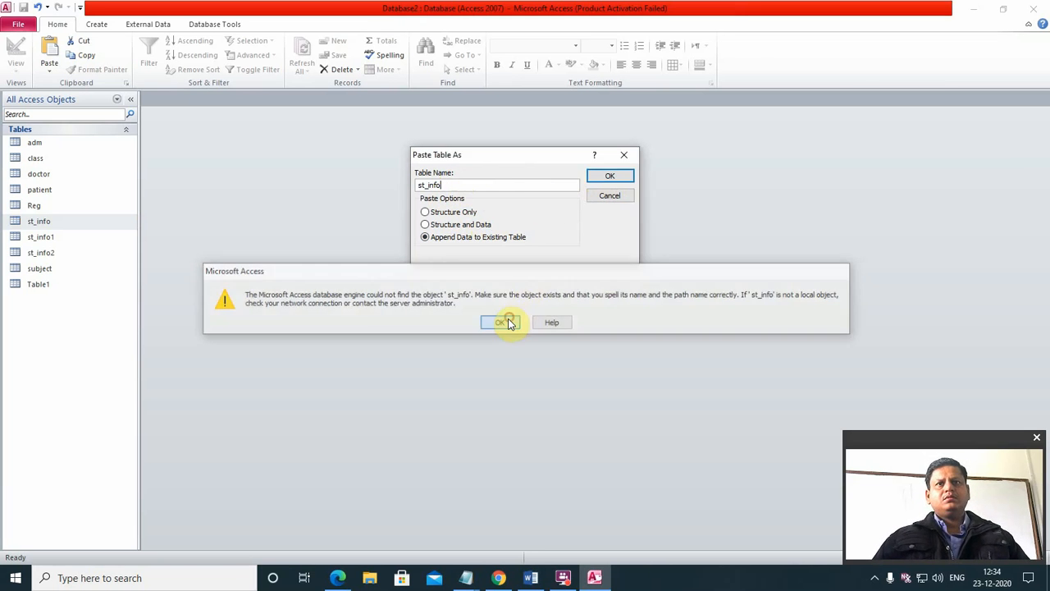
{"action": "left_click", "coordinate": [608, 199]}
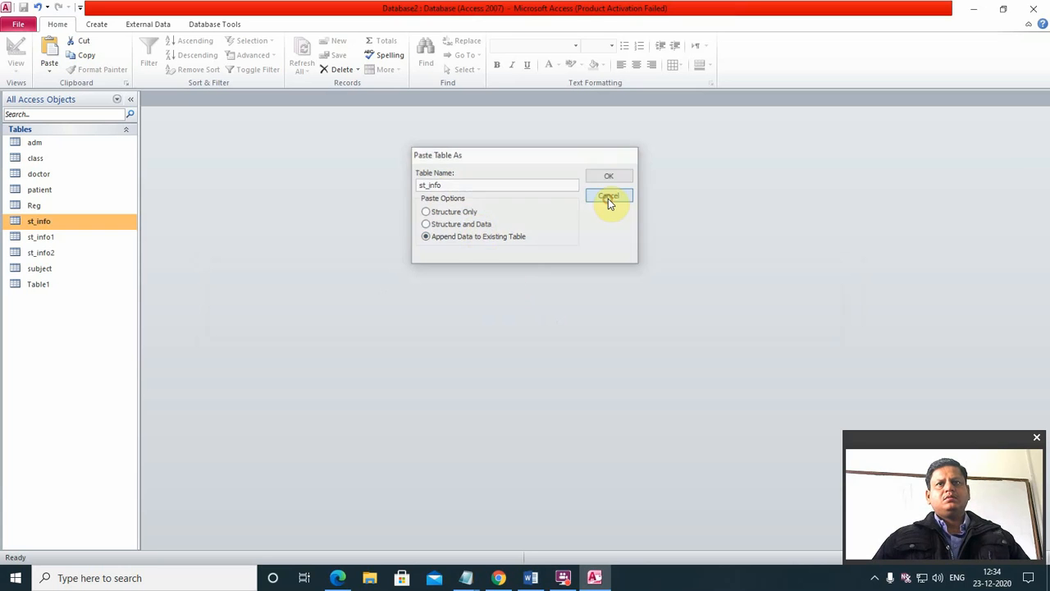
Copy the st_info table to the clipboard again.
{"action": "right_click", "coordinate": [47, 256]}
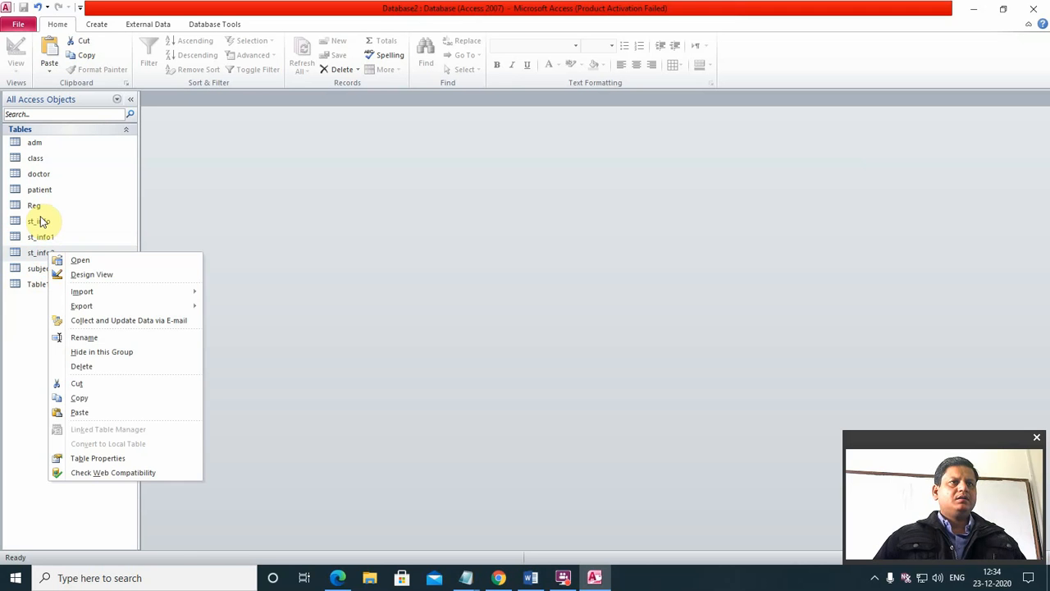
{"action": "right_click", "coordinate": [43, 220]}
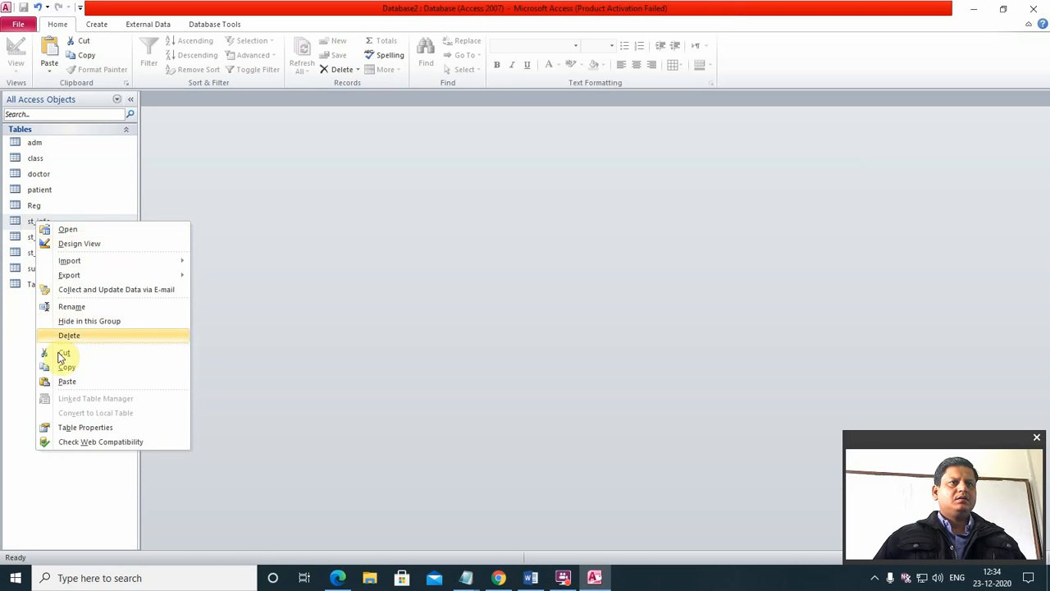
{"action": "left_click", "coordinate": [70, 367]}
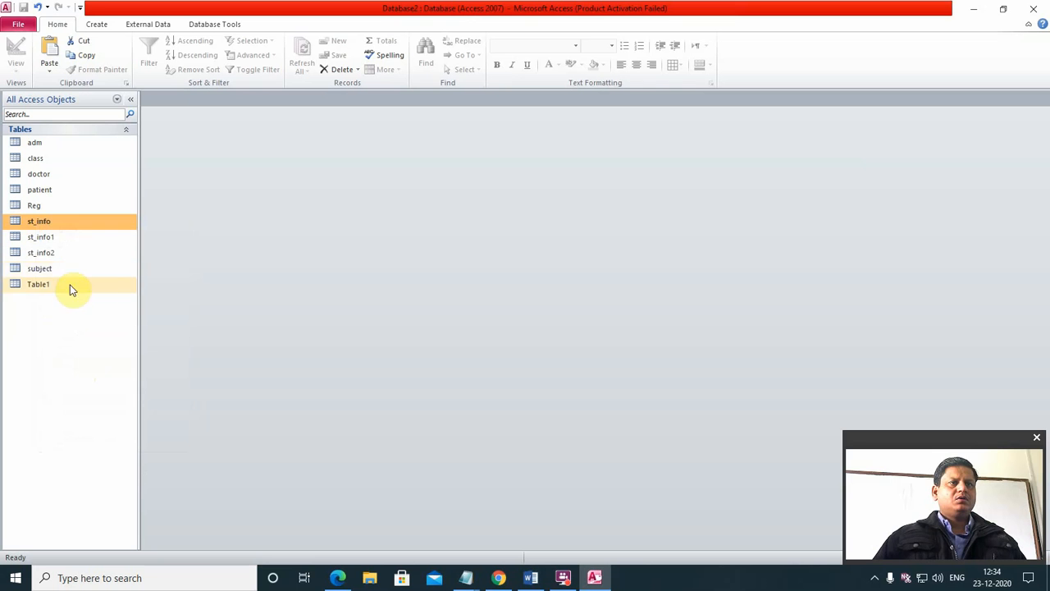
{"action": "left_click", "coordinate": [105, 276]}
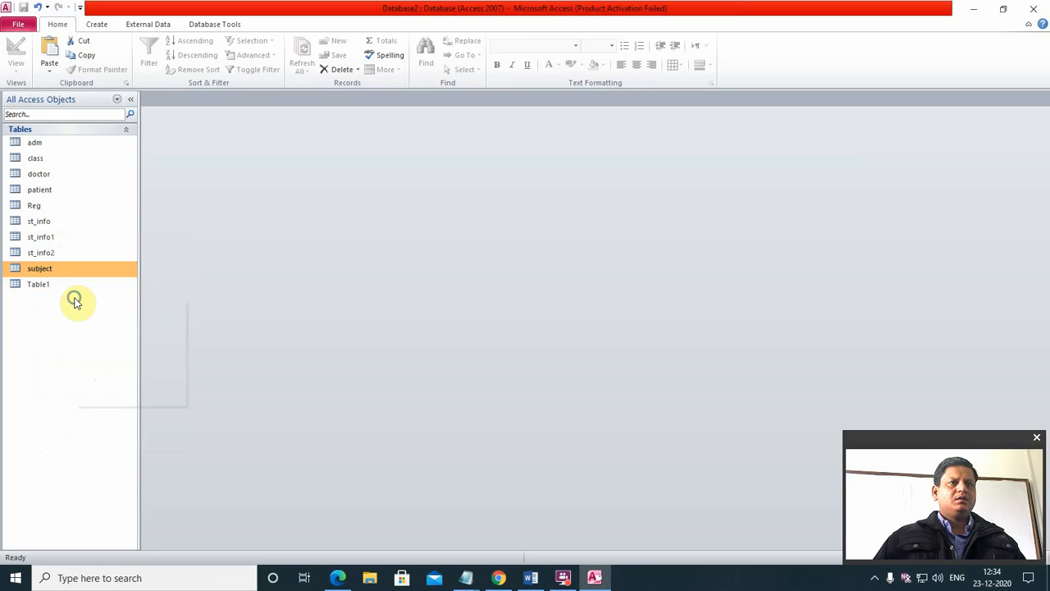
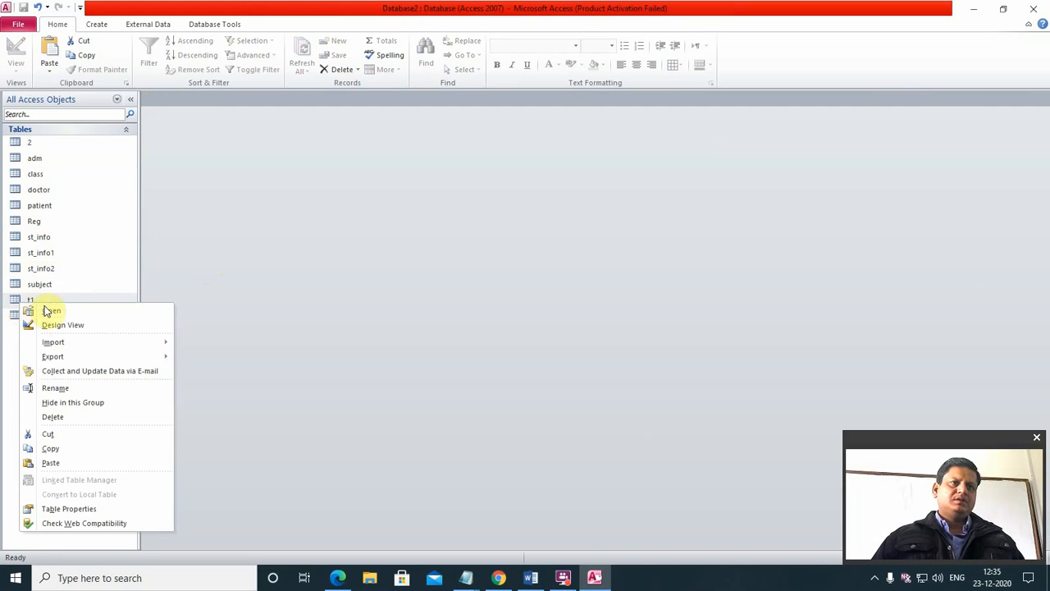
Copy the t1 table and append its data to the existing table 2.
{"action": "left_click", "coordinate": [59, 450]}
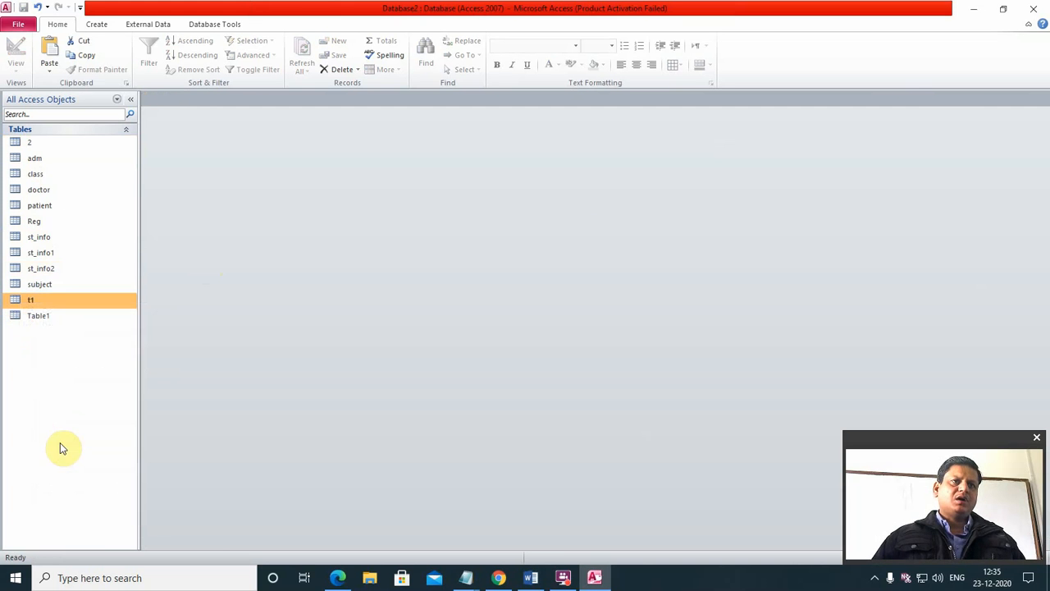
{"action": "right_click", "coordinate": [116, 209]}
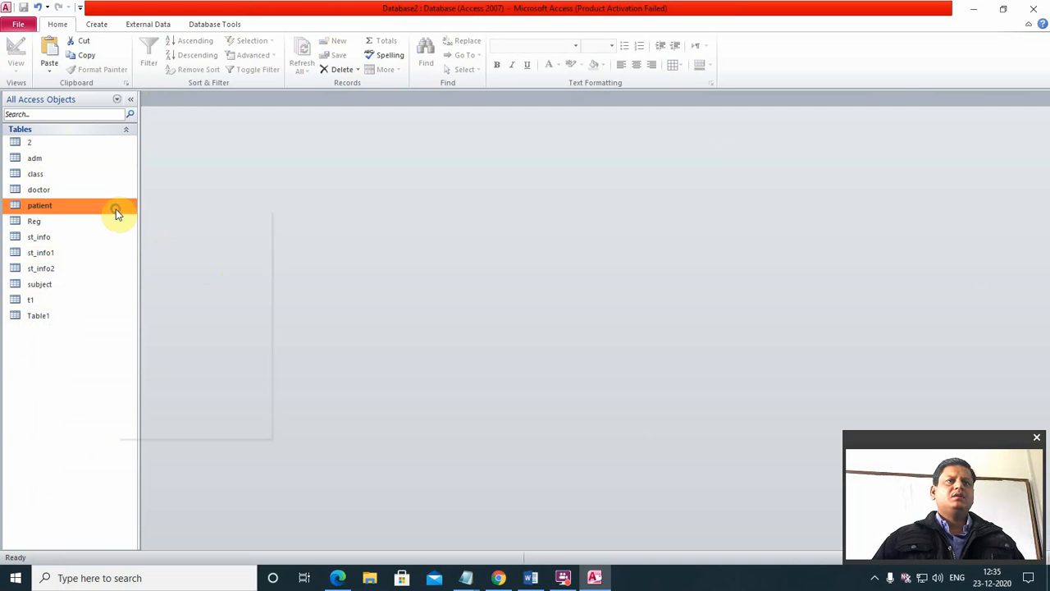
{"action": "left_click", "coordinate": [147, 369]}
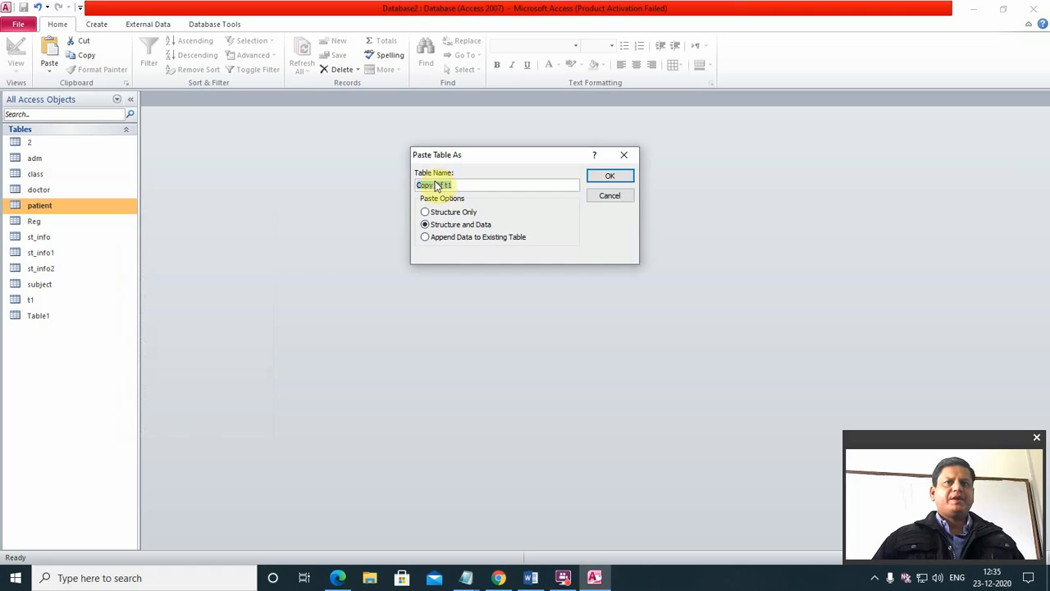
{"action": "left_click", "coordinate": [425, 237]}
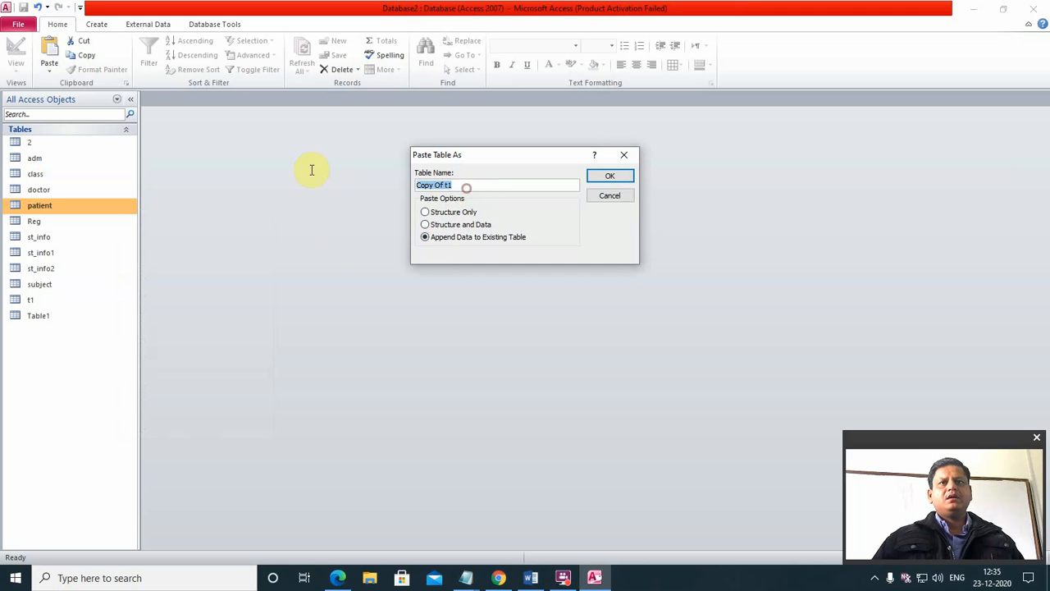
{"action": "type", "text": "2"}
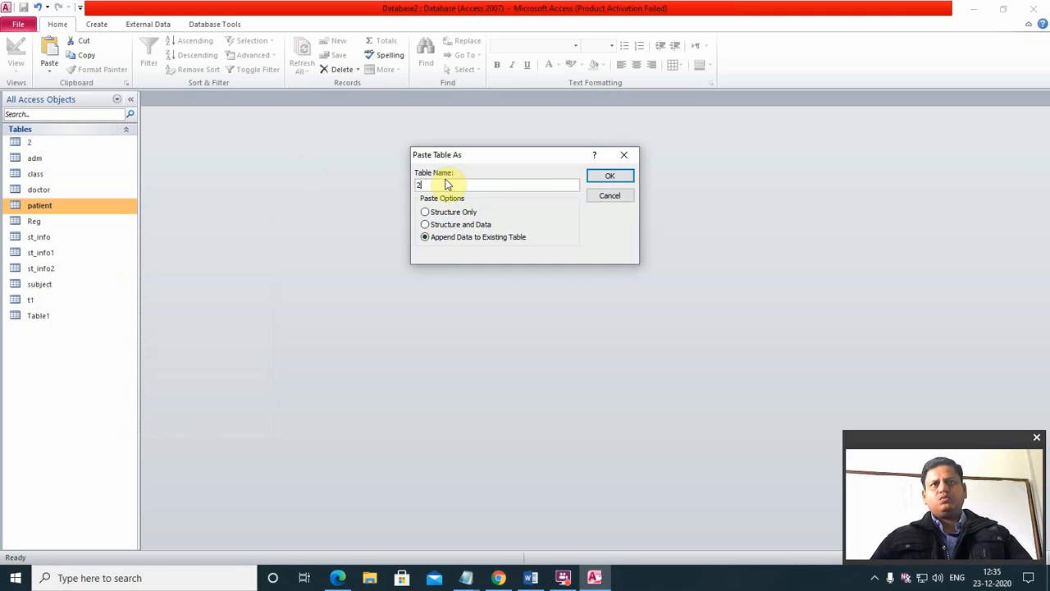
{"action": "left_click", "coordinate": [604, 178]}
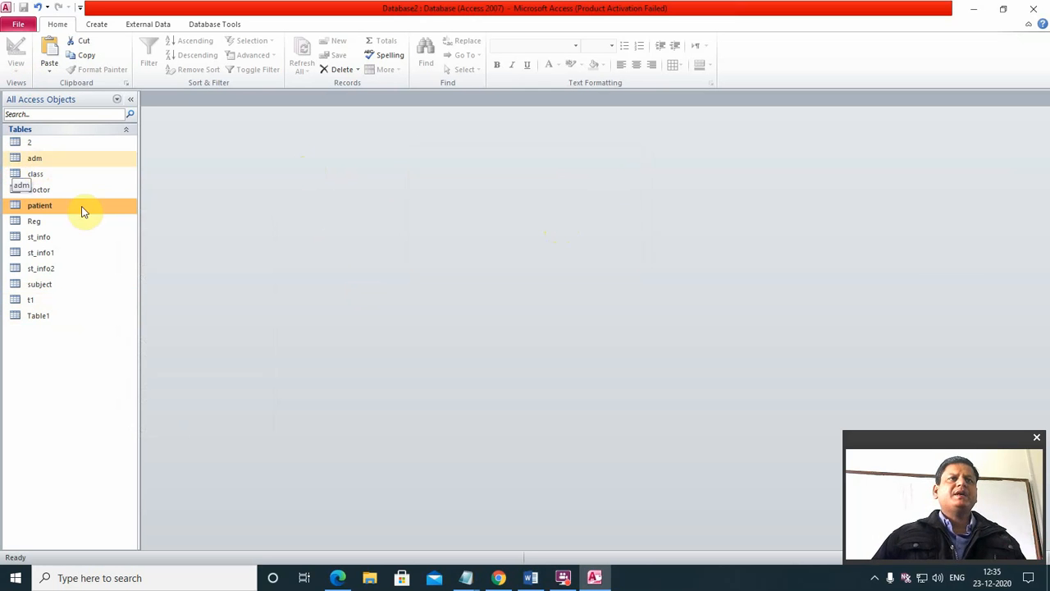
Compare the records of tables t1 and 2, recheck table 2 on its own, and close both tables.
{"action": "double_click", "coordinate": [23, 300]}
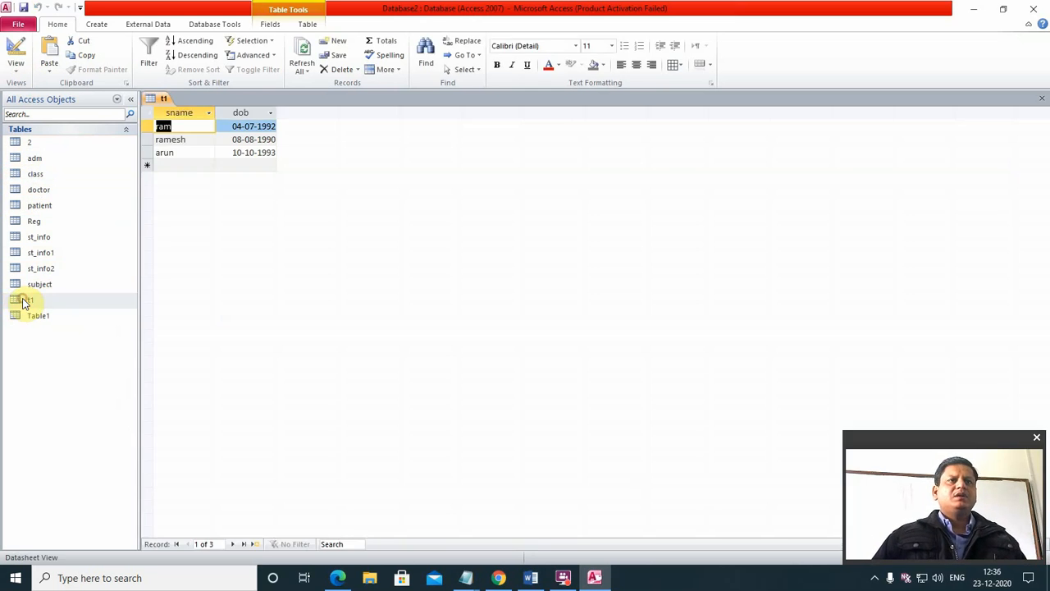
{"action": "double_click", "coordinate": [19, 141]}
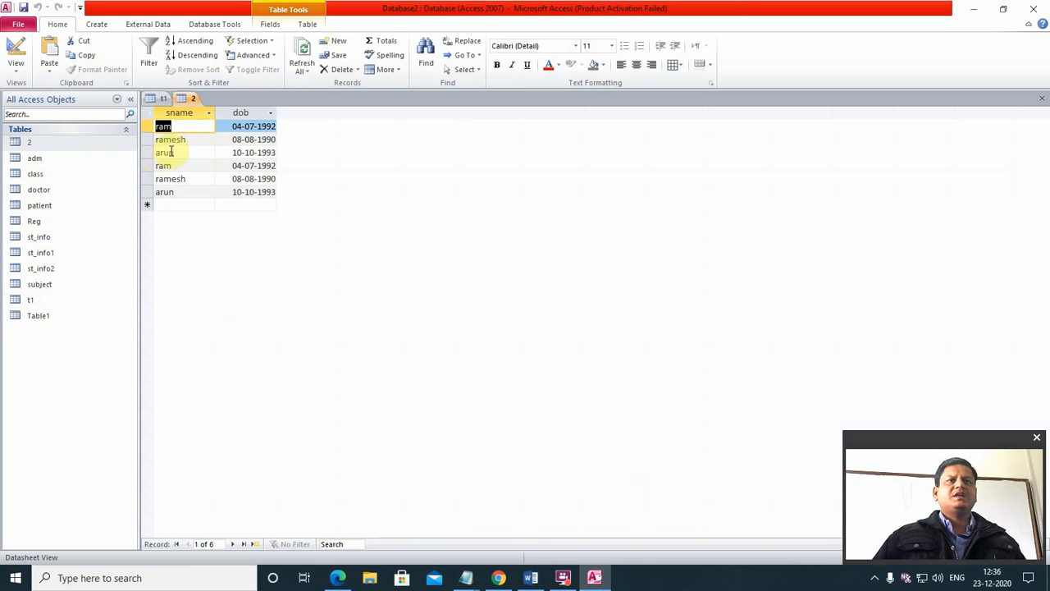
{"action": "left_click", "coordinate": [192, 99]}
{"action": "left_click", "coordinate": [1042, 99]}
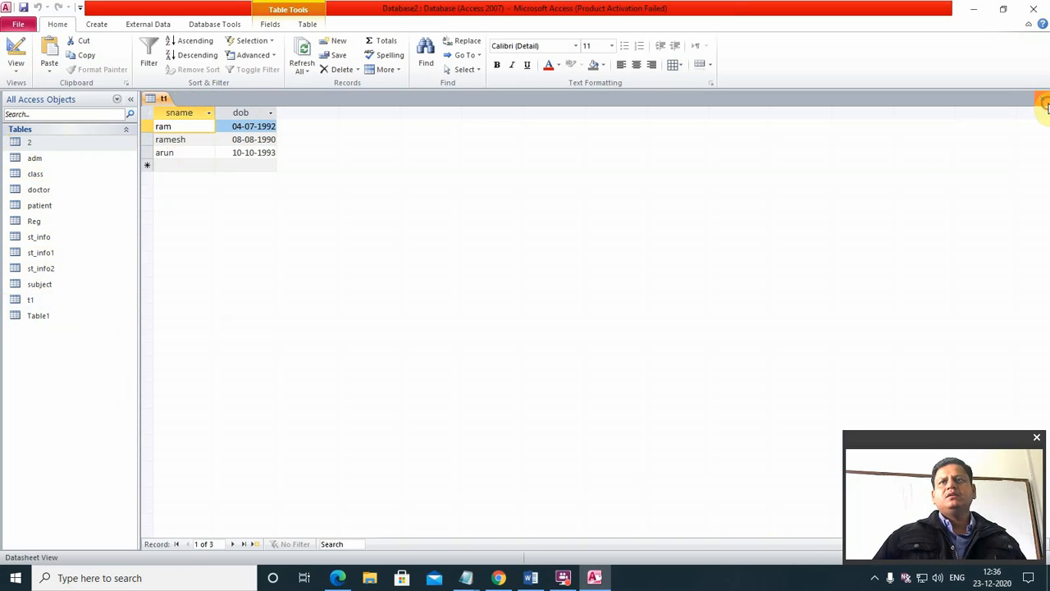
{"action": "left_click", "coordinate": [1042, 99]}
{"action": "double_click", "coordinate": [47, 142]}
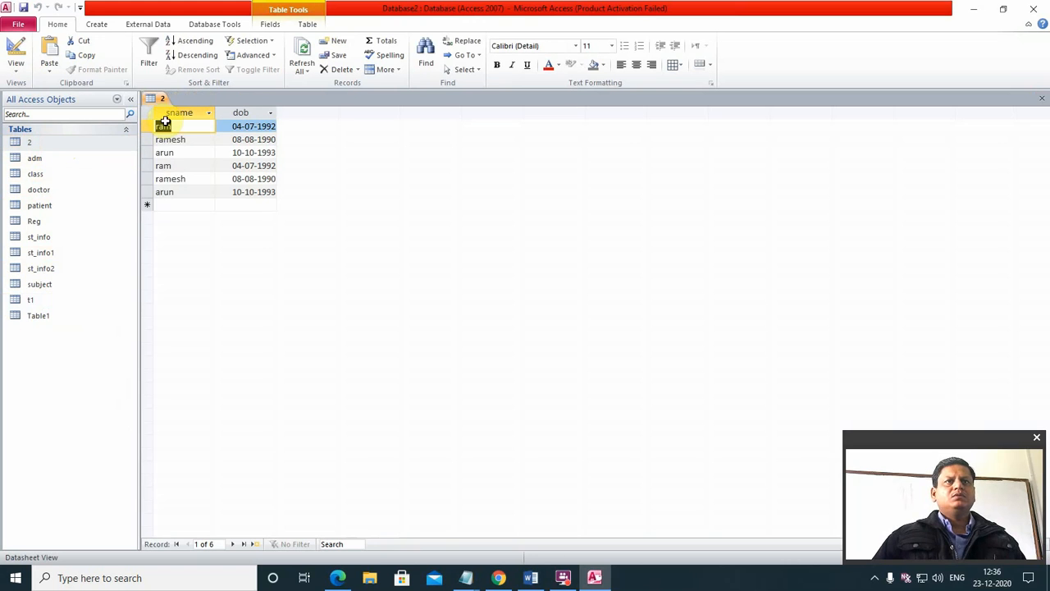
{"action": "left_click", "coordinate": [164, 153]}
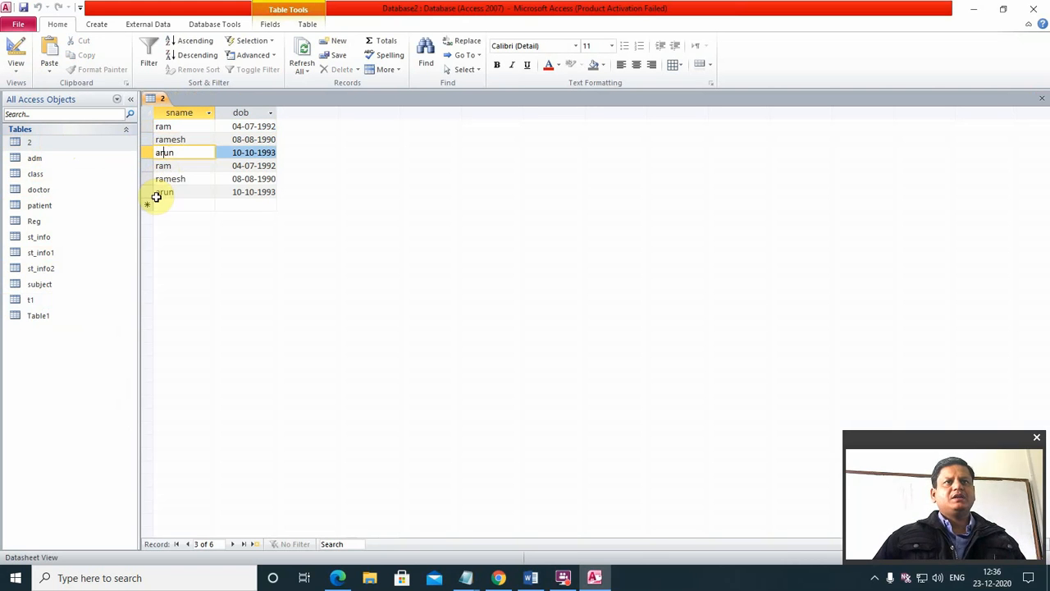
{"action": "left_click", "coordinate": [1041, 99]}
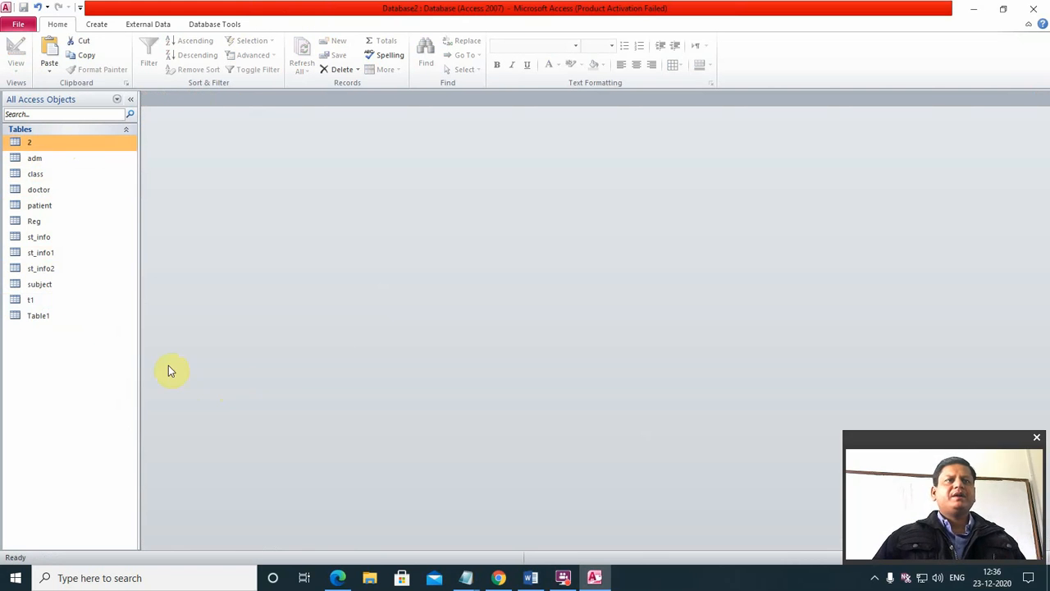
Append the copied t1 data to the existing table 2 once more, and open table 2 to check its records.
{"action": "right_click", "coordinate": [70, 317]}
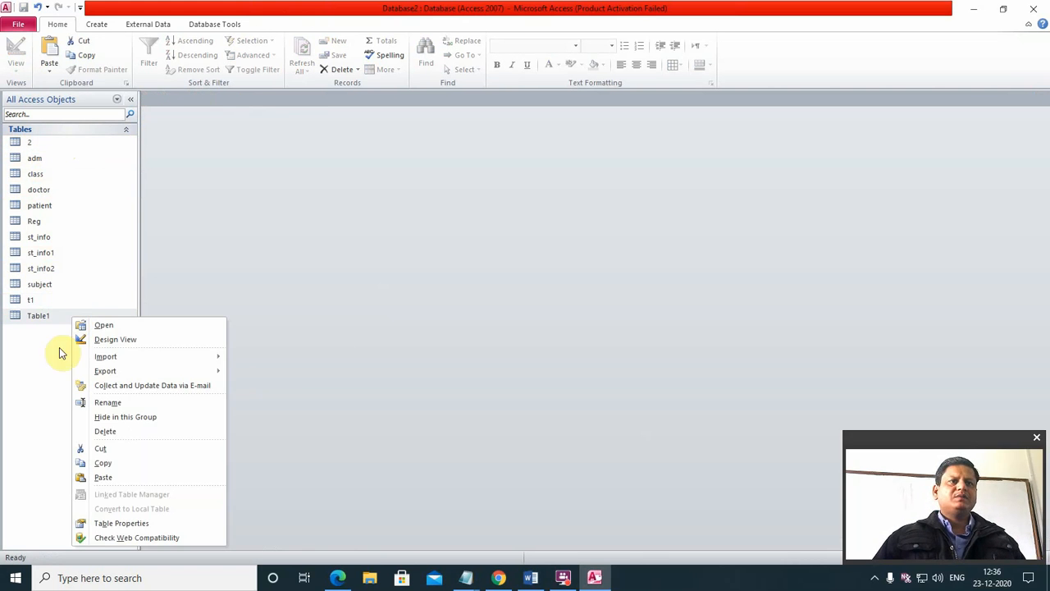
{"action": "left_click", "coordinate": [90, 476]}
{"action": "type", "text": "2"}
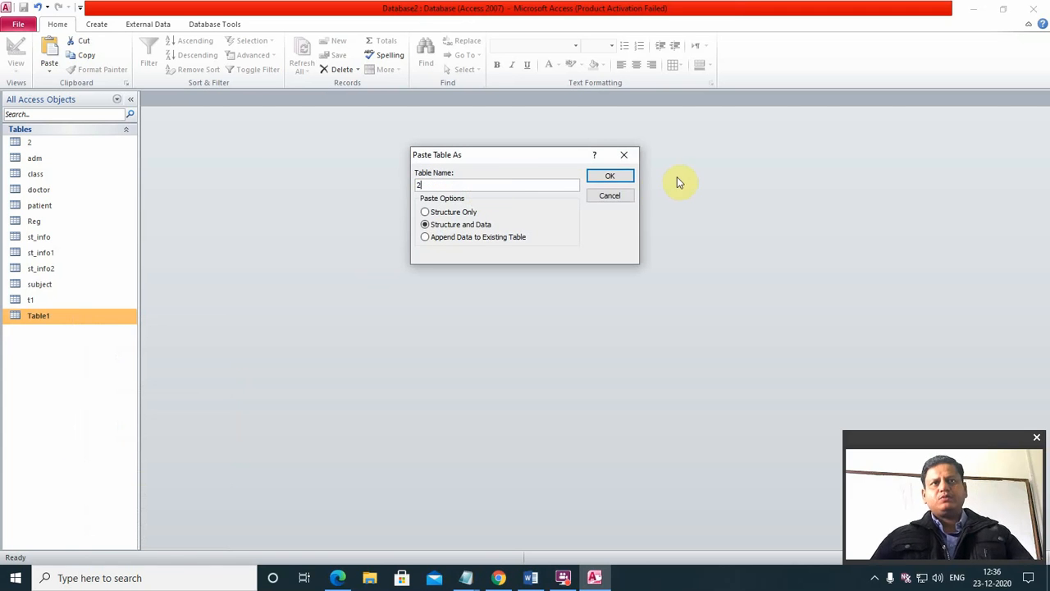
{"action": "left_click", "coordinate": [424, 236]}
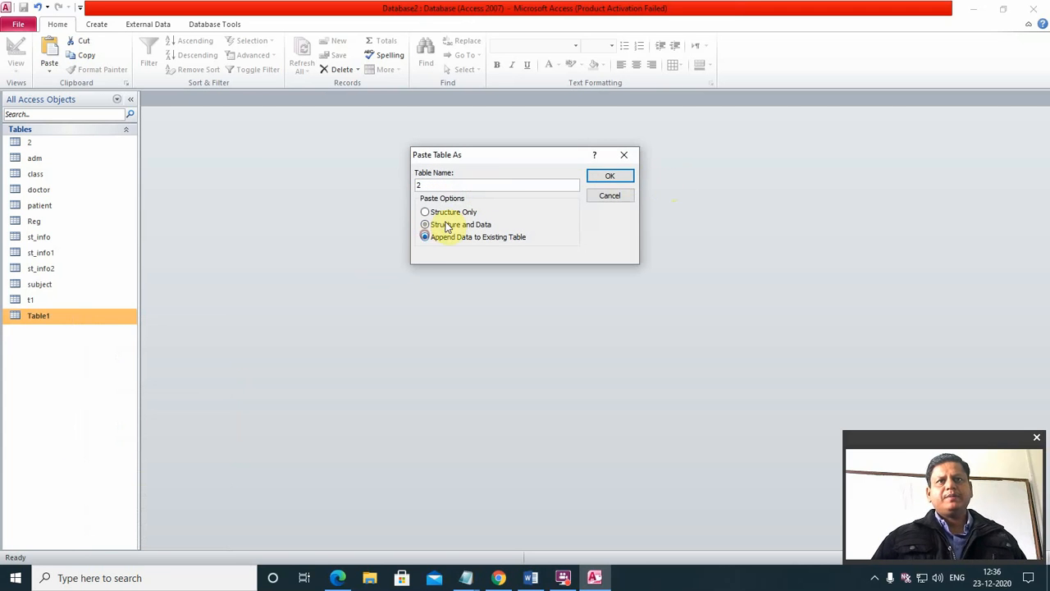
{"action": "left_click", "coordinate": [604, 179]}
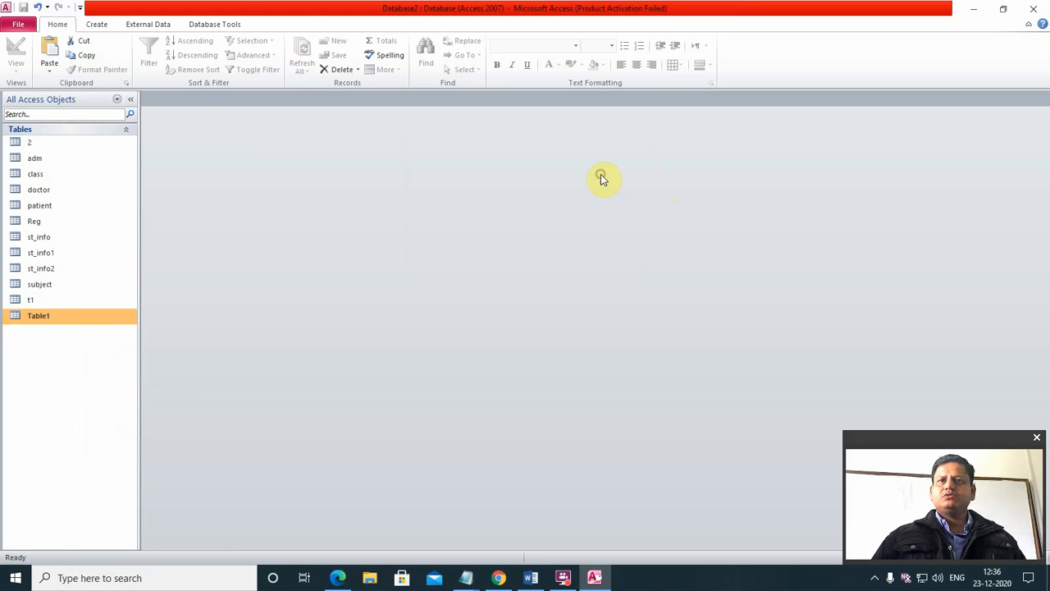
{"action": "double_click", "coordinate": [23, 142]}
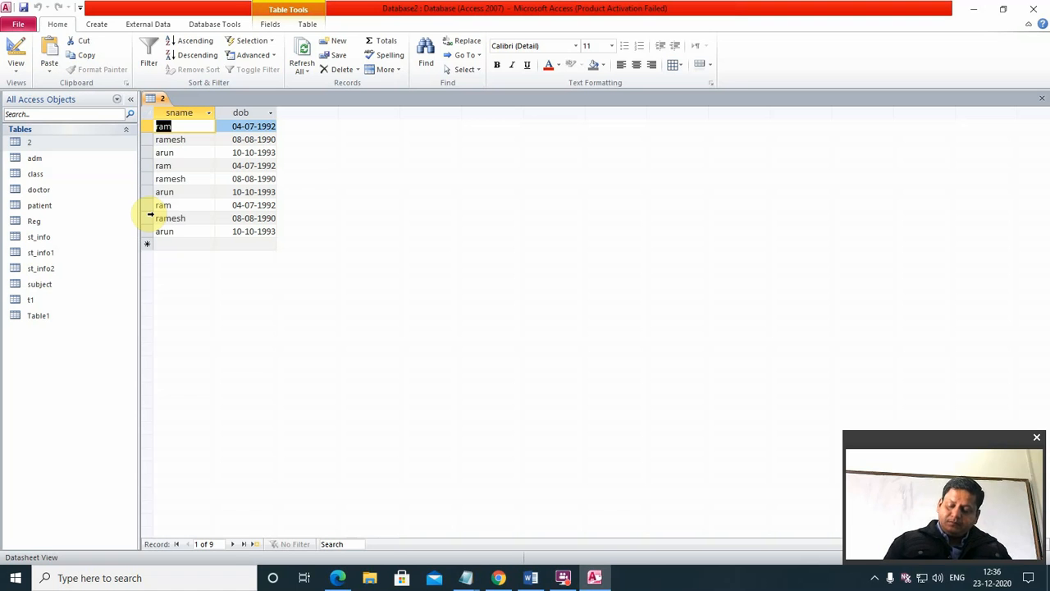
Switch to the syllabus PDF in Edge, draw a tick mark over the word "copy" in UNIT-II, and return to Access.
{"action": "left_click", "coordinate": [340, 581]}
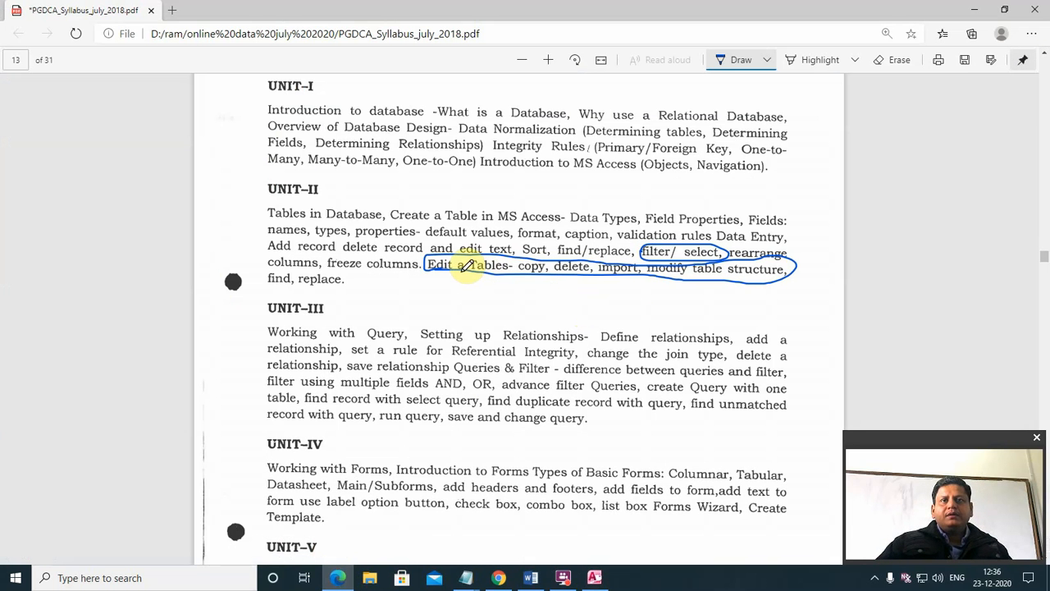
{"action": "left_click_drag", "start_coordinate": [531, 275], "coordinate": [566, 231]}
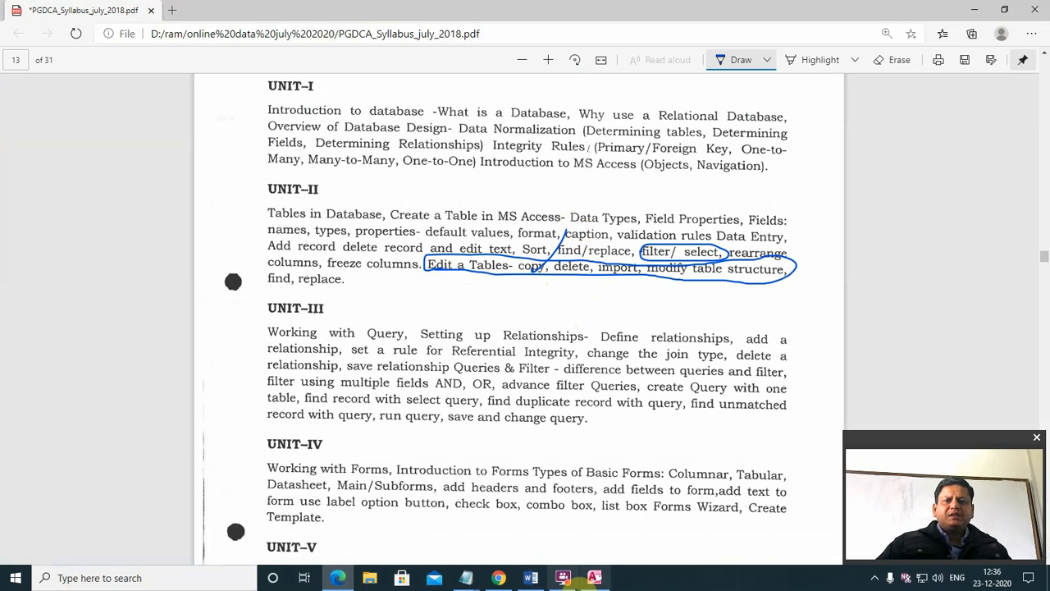
{"action": "left_click", "coordinate": [596, 579]}
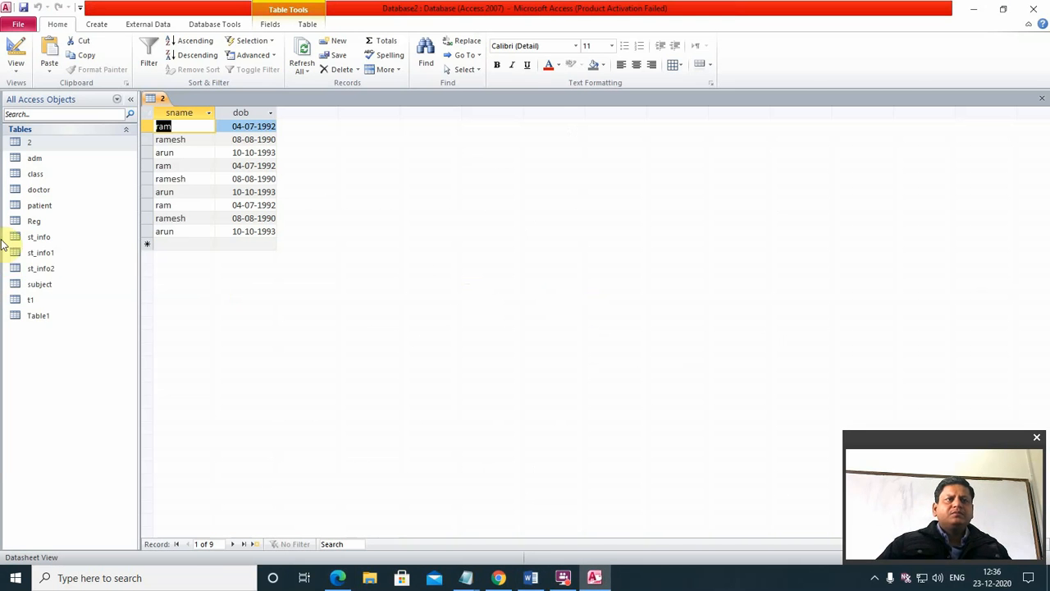
Delete the tables st_info2 and st_info1 from the database.
{"action": "right_click", "coordinate": [44, 273]}
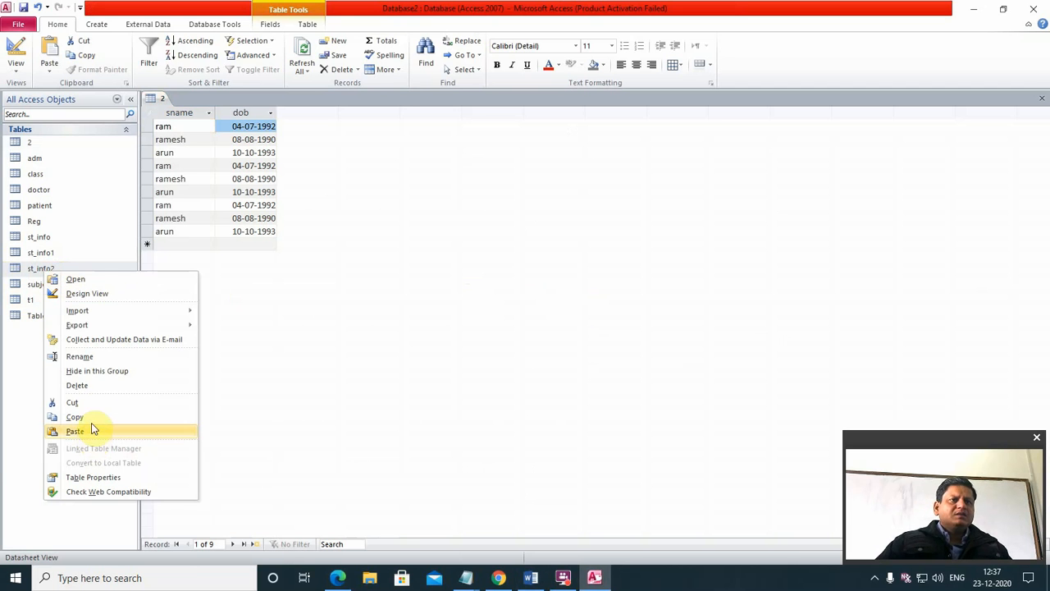
{"action": "left_click", "coordinate": [93, 385]}
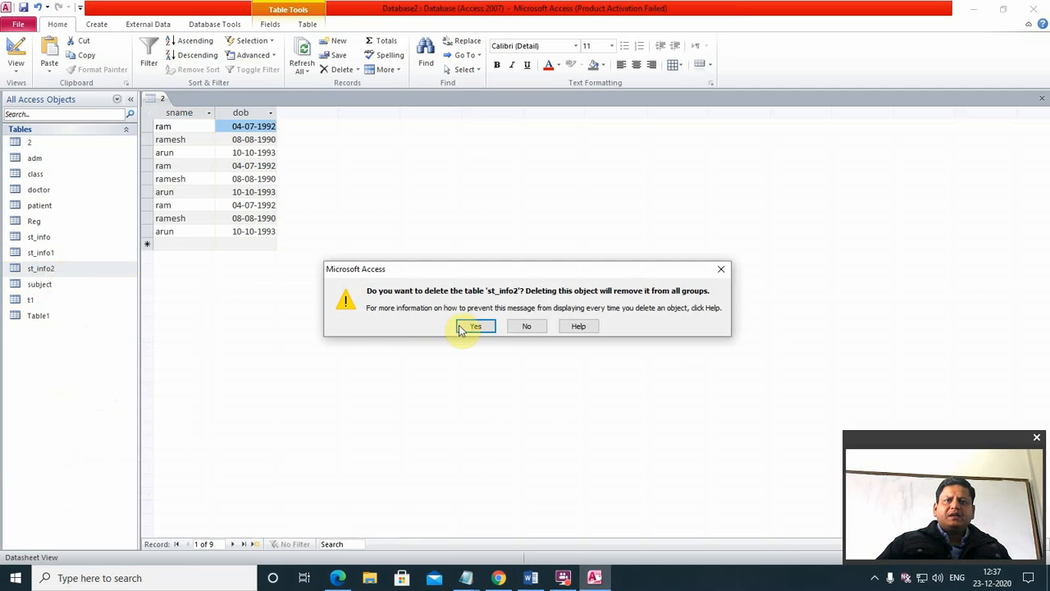
{"action": "left_click", "coordinate": [476, 325]}
{"action": "left_click", "coordinate": [49, 254]}
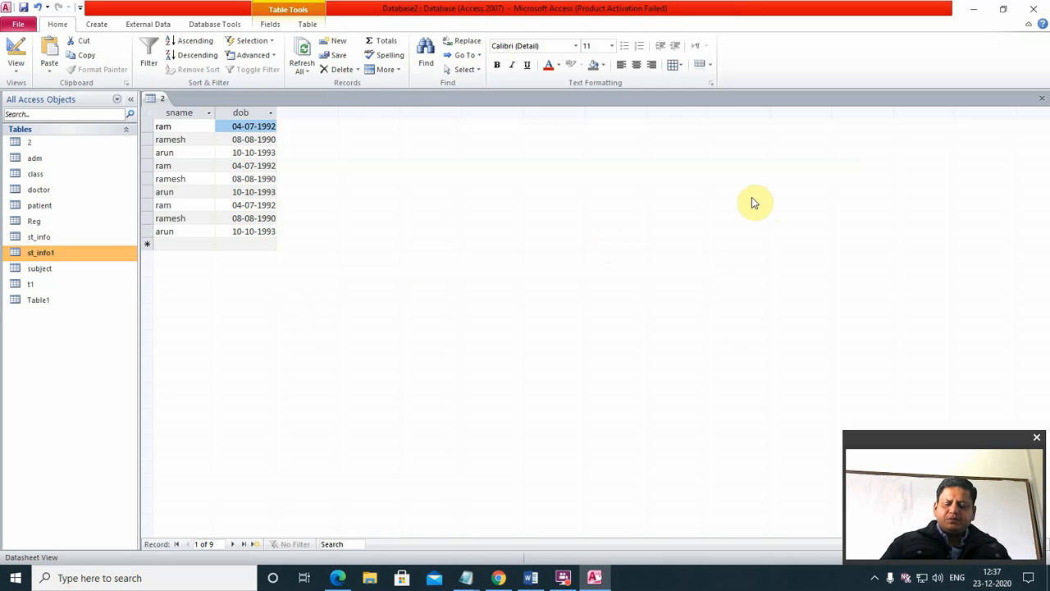
{"action": "key", "text": "Delete"}
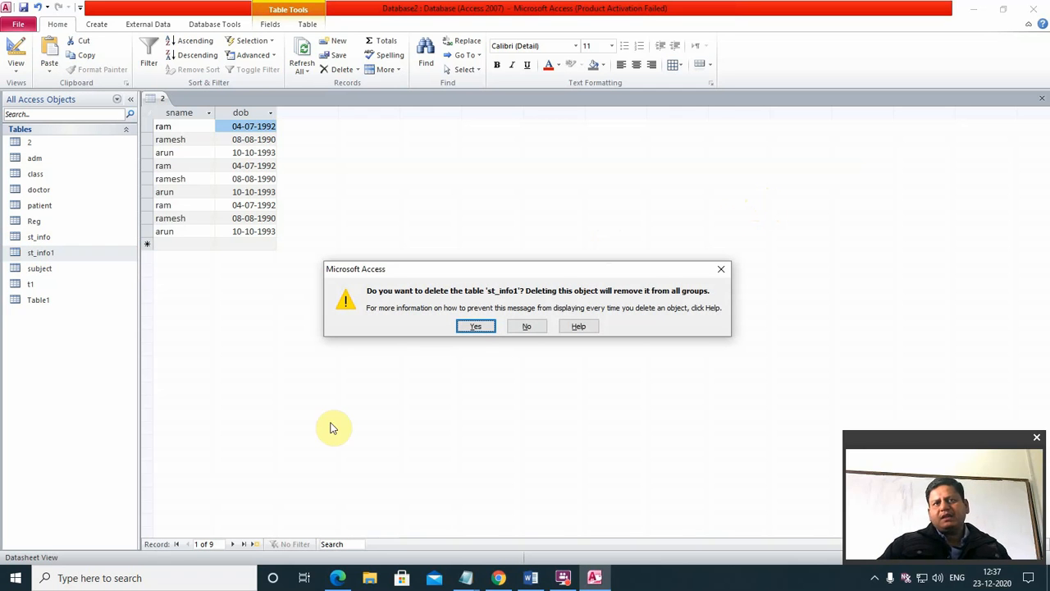
{"action": "left_click", "coordinate": [469, 326]}
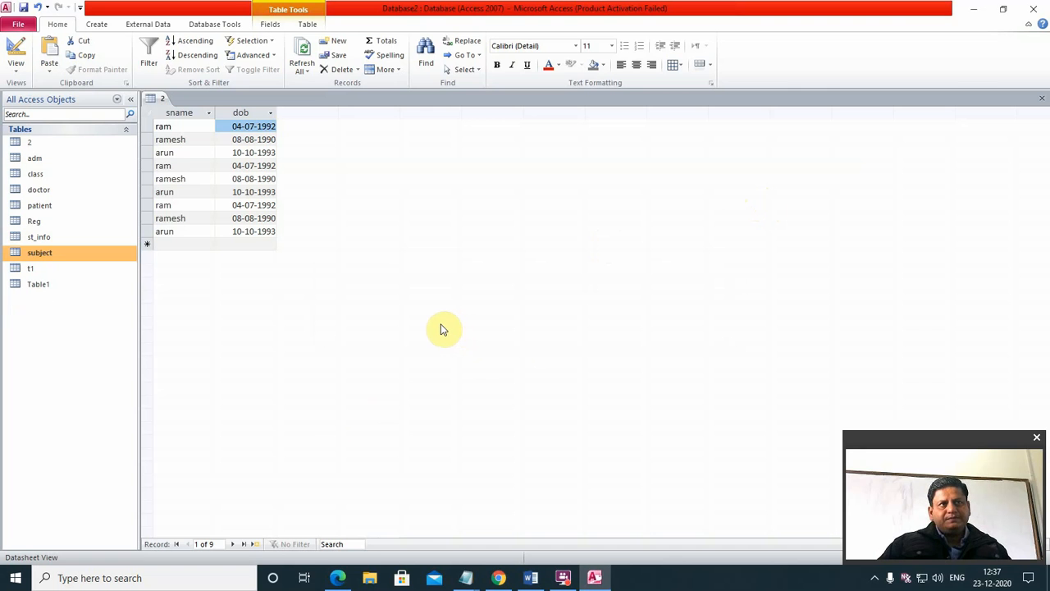
Switch to the syllabus PDF in Edge, draw a tick mark over "delete" in UNIT-II, and return to Access.
{"action": "left_click", "coordinate": [337, 578]}
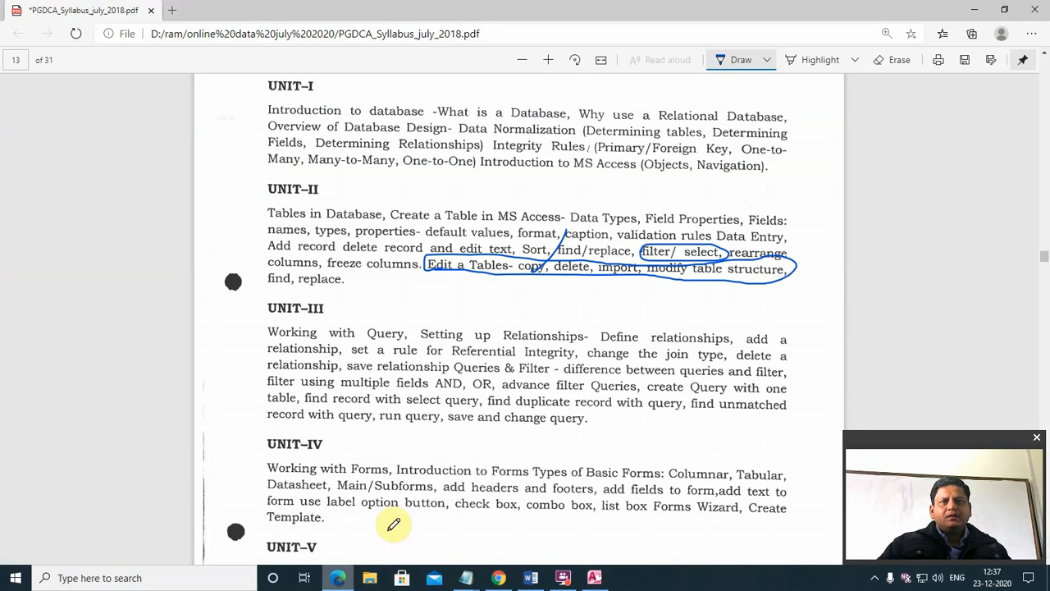
{"action": "left_click_drag", "start_coordinate": [560, 266], "coordinate": [603, 256]}
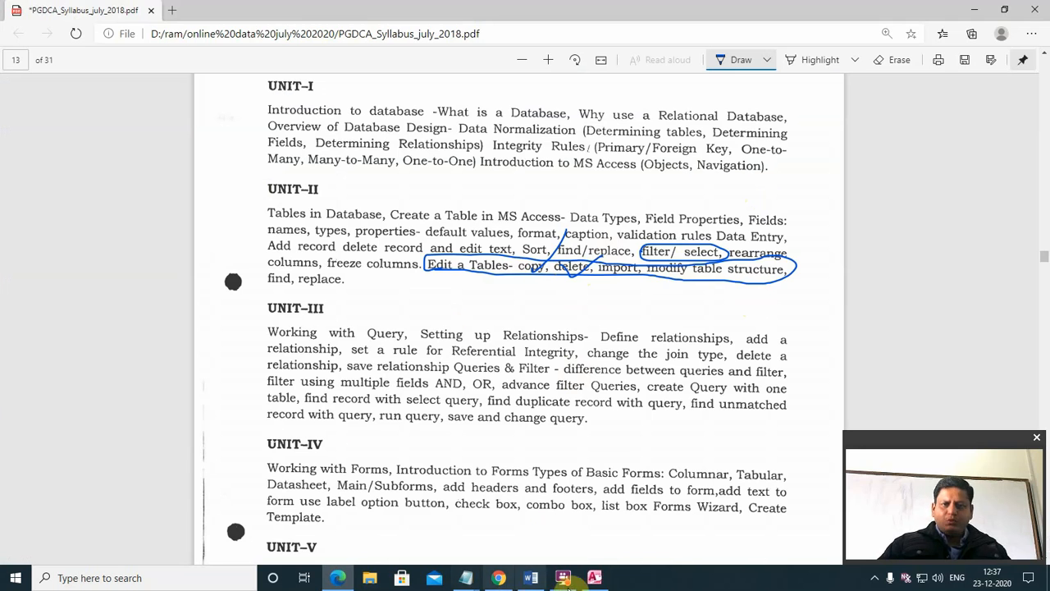
{"action": "left_click", "coordinate": [594, 577]}
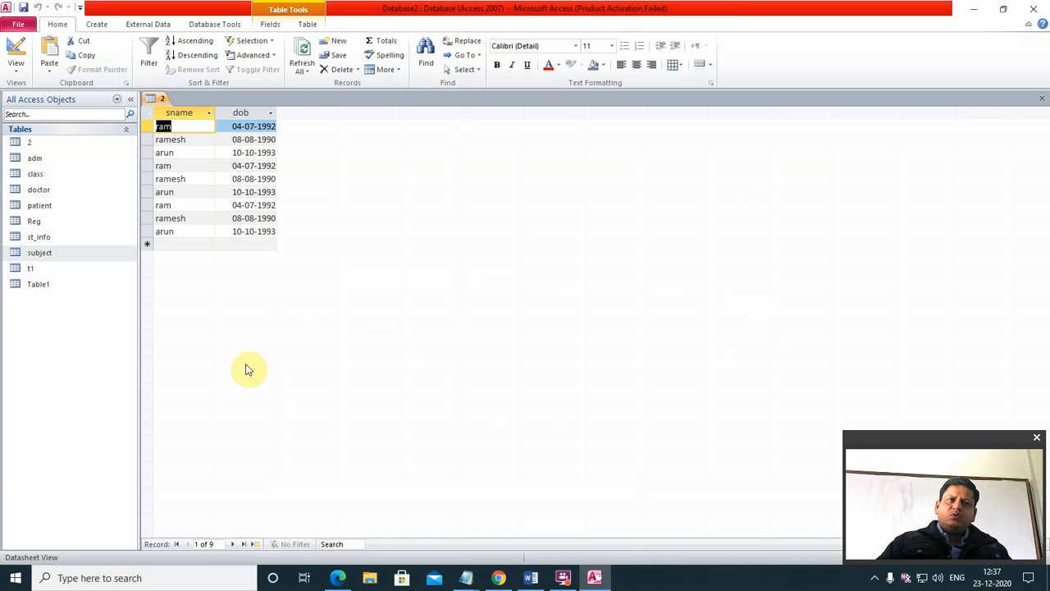
Close table 2 and start exporting it to another Access database.
{"action": "left_click", "coordinate": [1042, 101]}
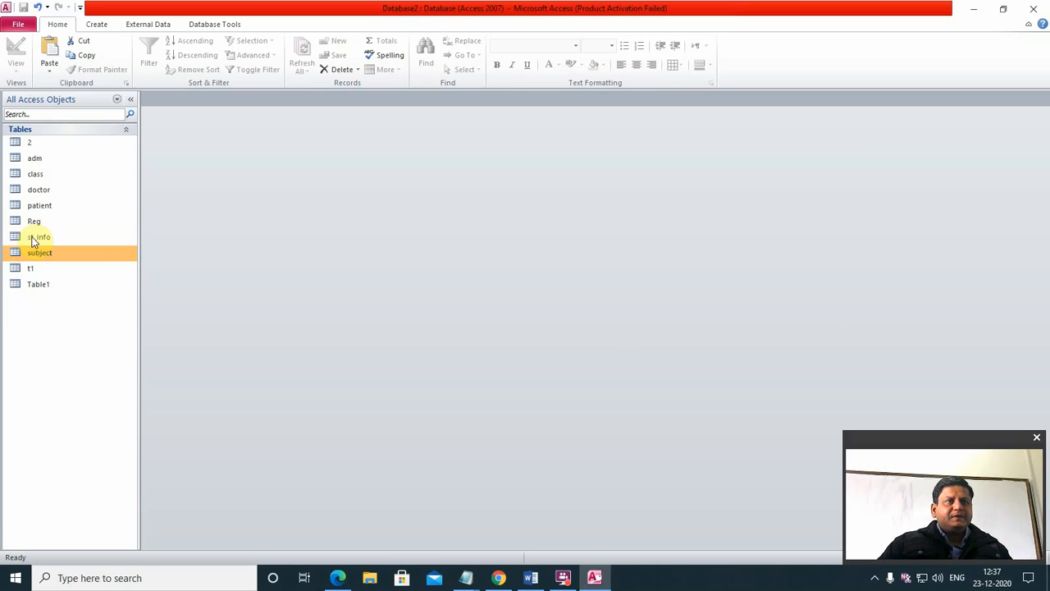
{"action": "right_click", "coordinate": [29, 148]}
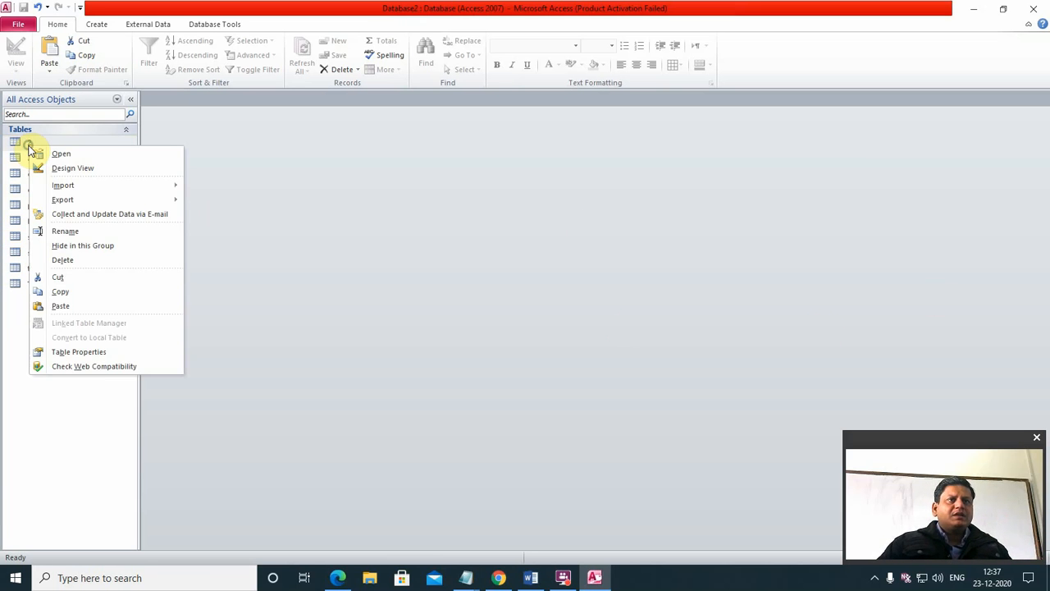
{"action": "left_click", "coordinate": [21, 145]}
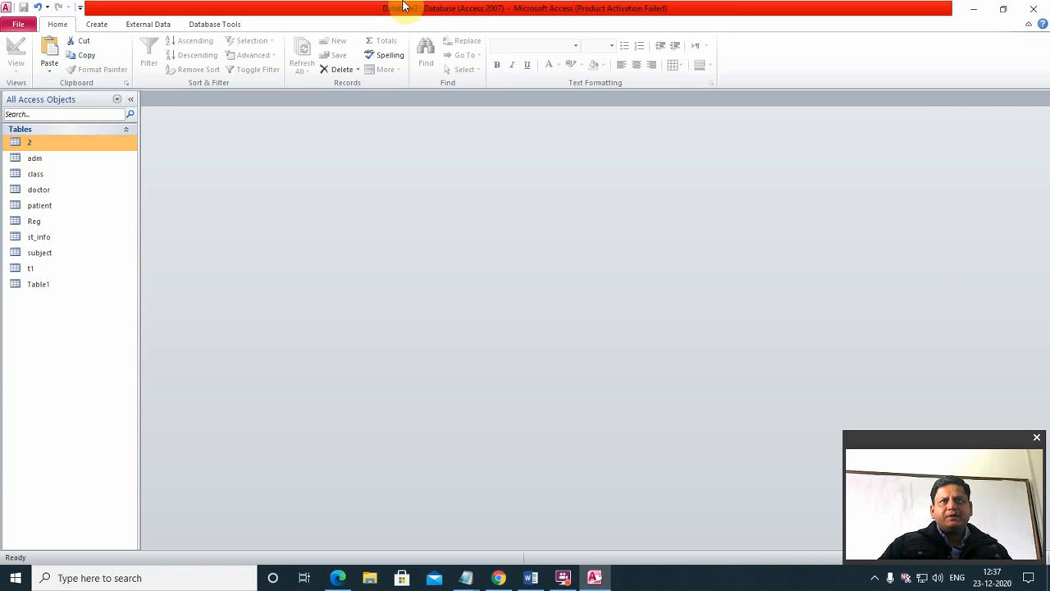
{"action": "right_click", "coordinate": [33, 146]}
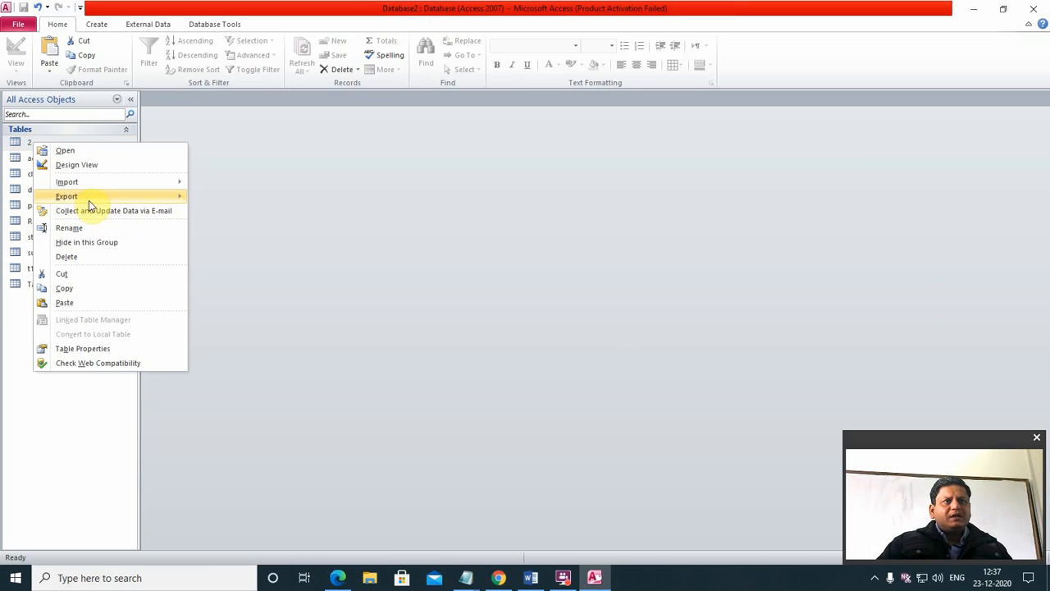
{"action": "mouse_move", "coordinate": [84, 194]}
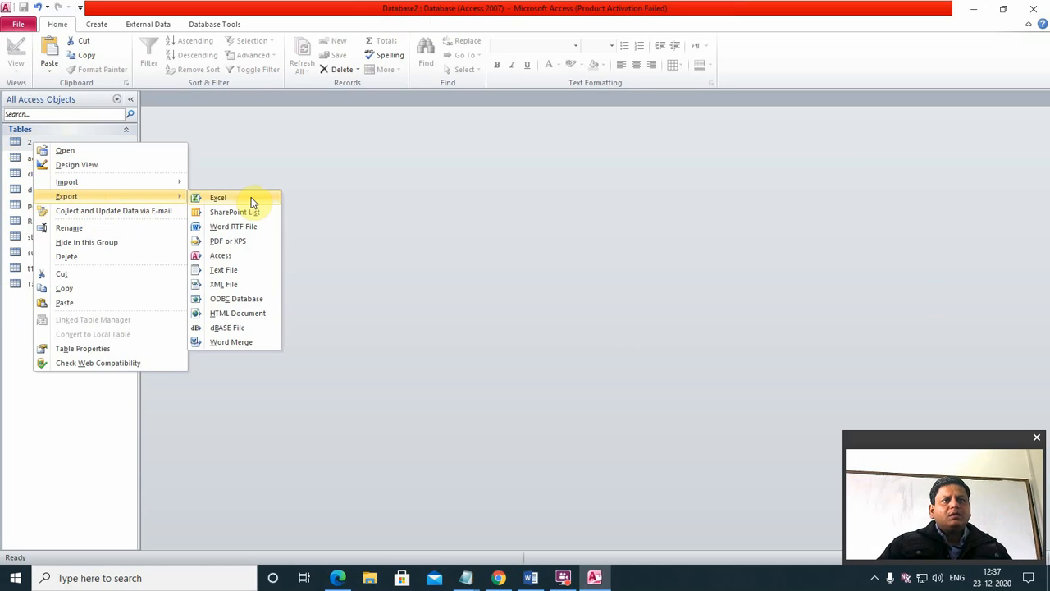
{"action": "left_click", "coordinate": [234, 257]}
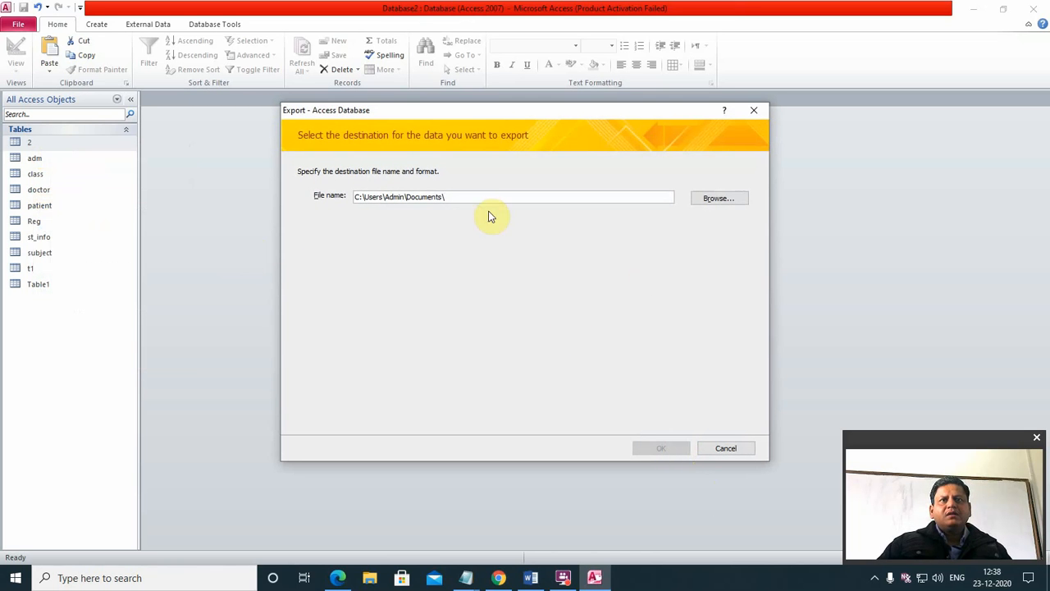
Choose the db2 database in the Documents folder as the export destination.
{"action": "left_click", "coordinate": [722, 202]}
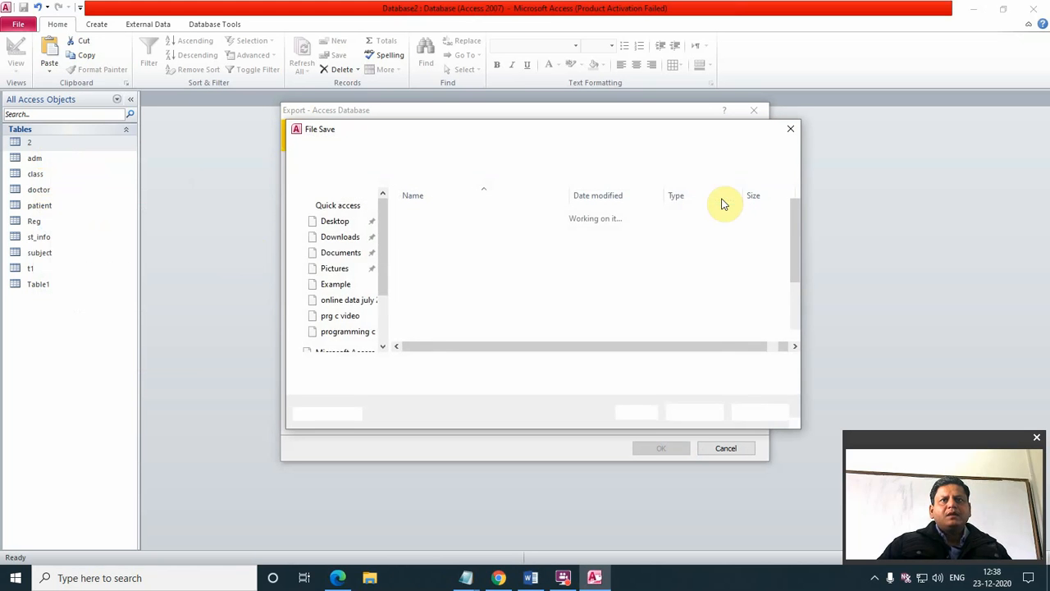
{"action": "scroll", "coordinate": [475, 300], "scroll_direction": "down", "scroll_amount": 2}
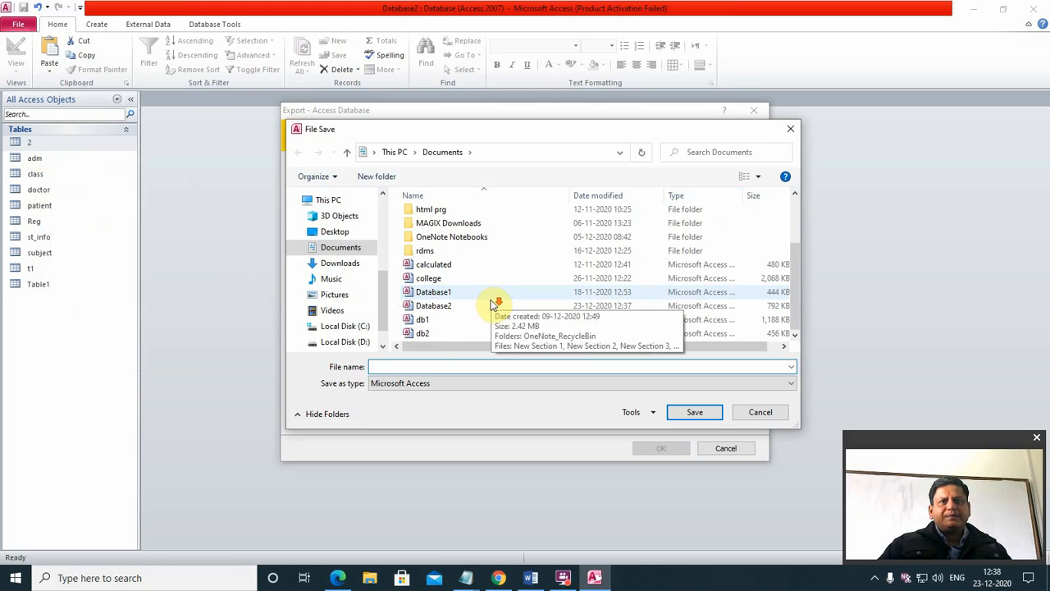
{"action": "left_click", "coordinate": [422, 333]}
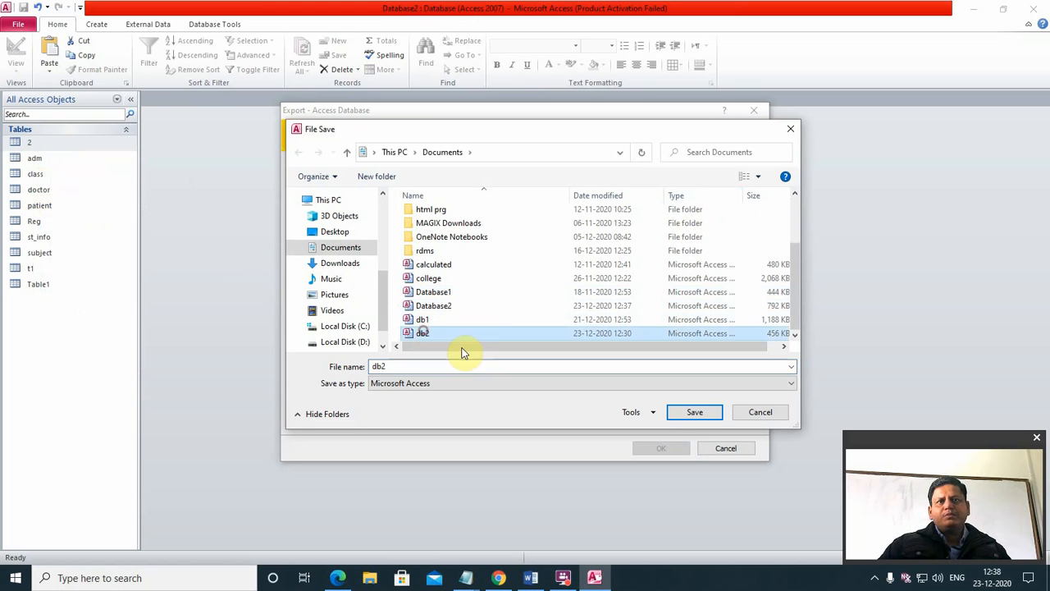
{"action": "left_click", "coordinate": [693, 415]}
{"action": "left_click", "coordinate": [662, 447]}
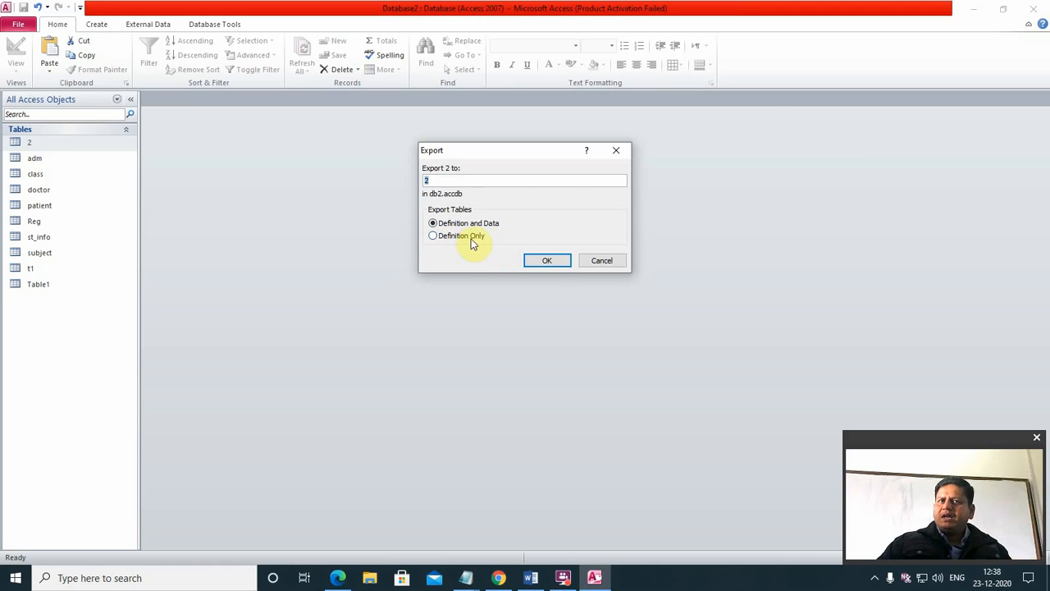
Export the table as 2 with Definition and Data, and save the export steps as Export-db2.
{"action": "left_click", "coordinate": [548, 262]}
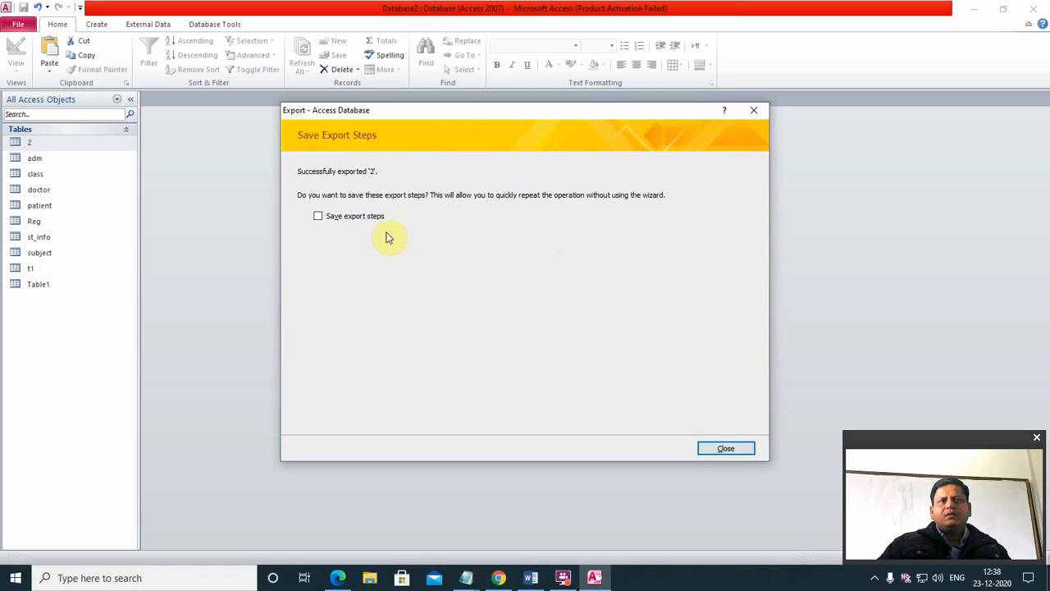
{"action": "left_click", "coordinate": [365, 216]}
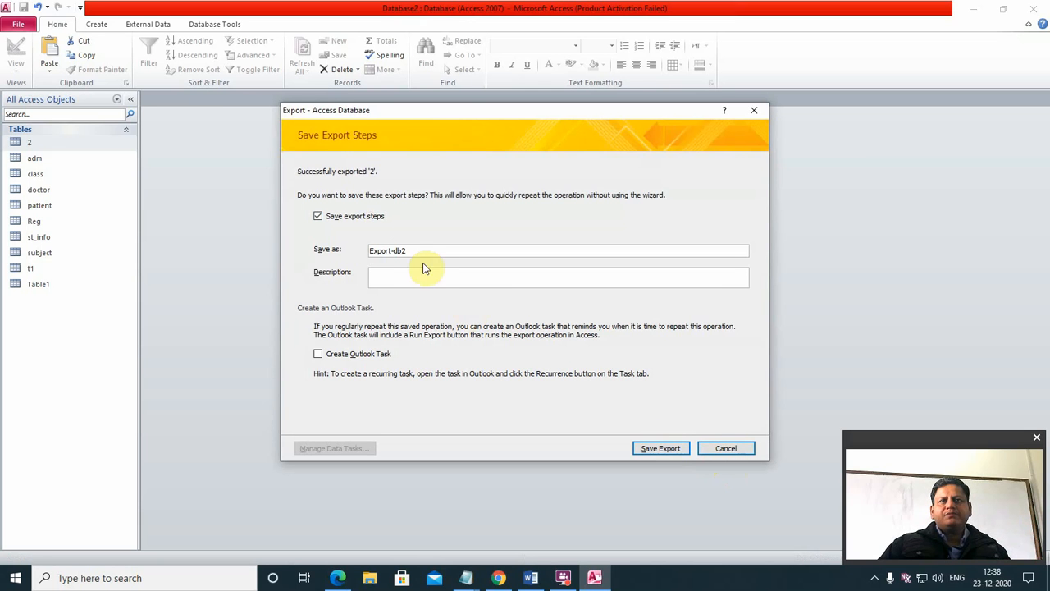
{"action": "left_click", "coordinate": [673, 450]}
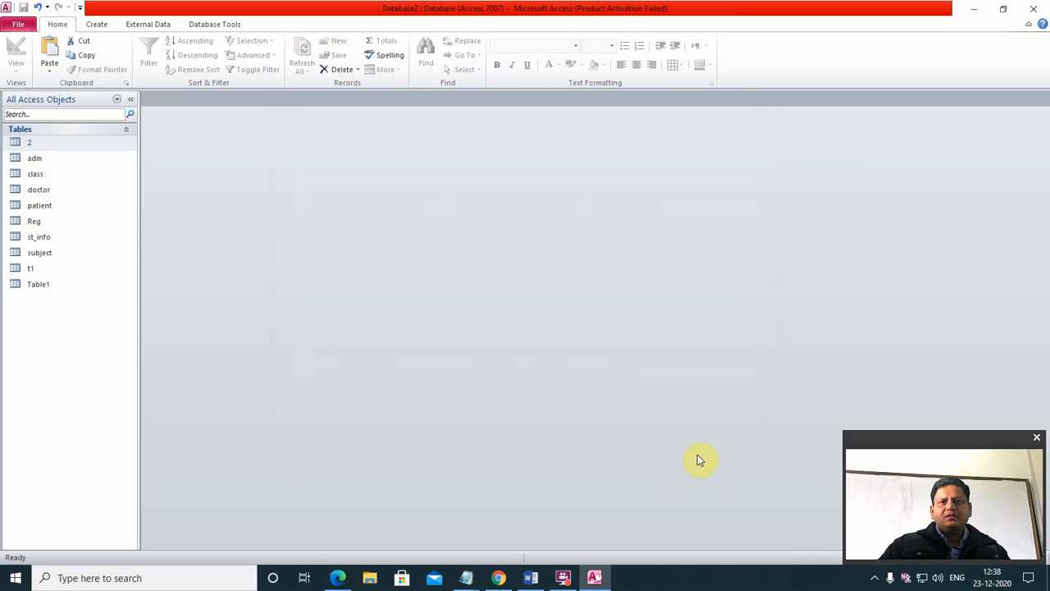
Open db2.accdb to check the records of the exported table 2, and reopen Database2.accdb.
{"action": "left_click", "coordinate": [18, 24]}
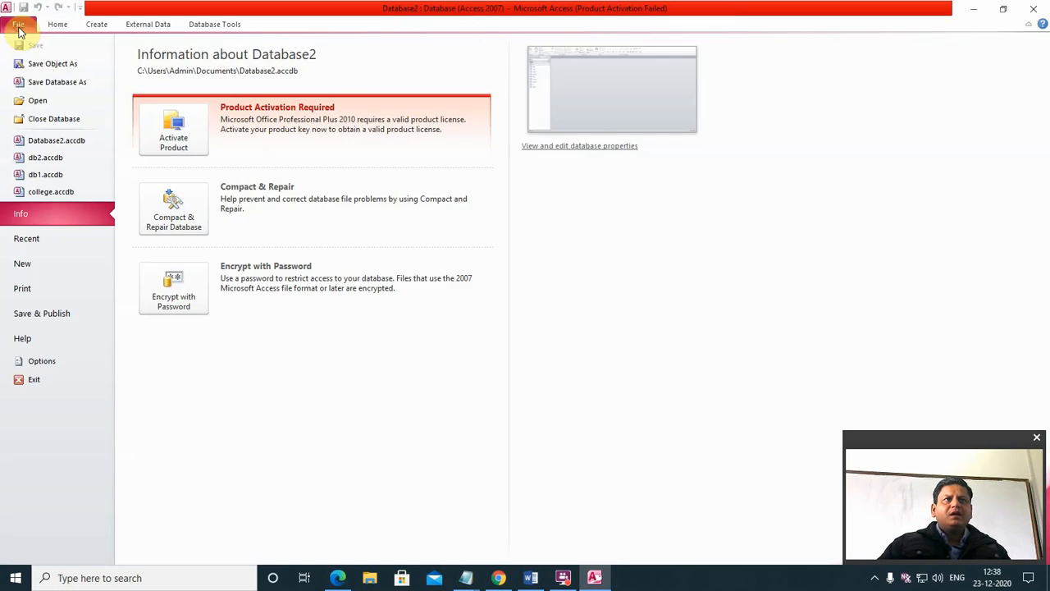
{"action": "left_click", "coordinate": [44, 159]}
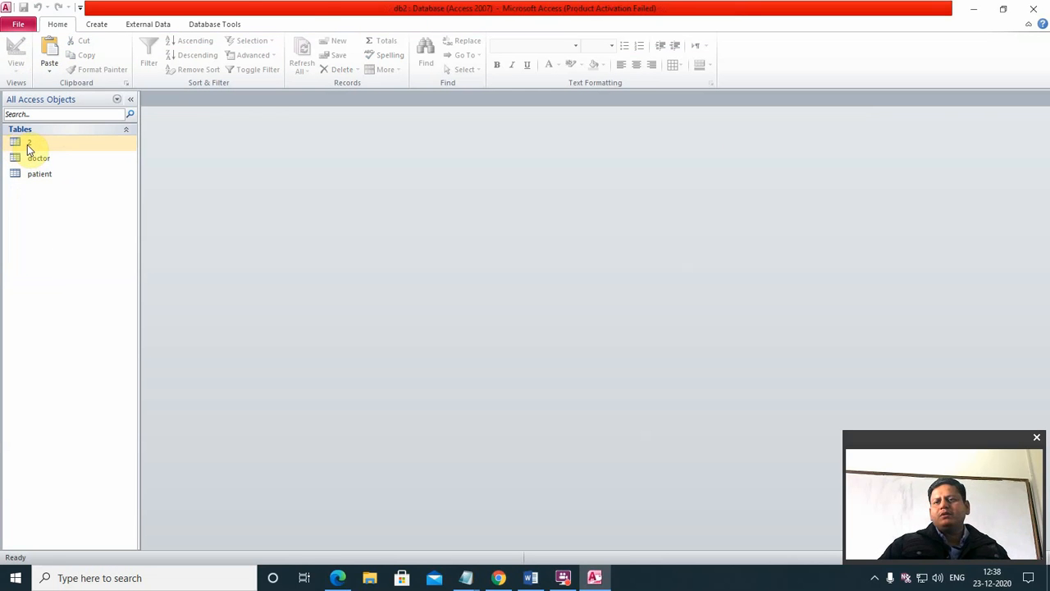
{"action": "double_click", "coordinate": [28, 145]}
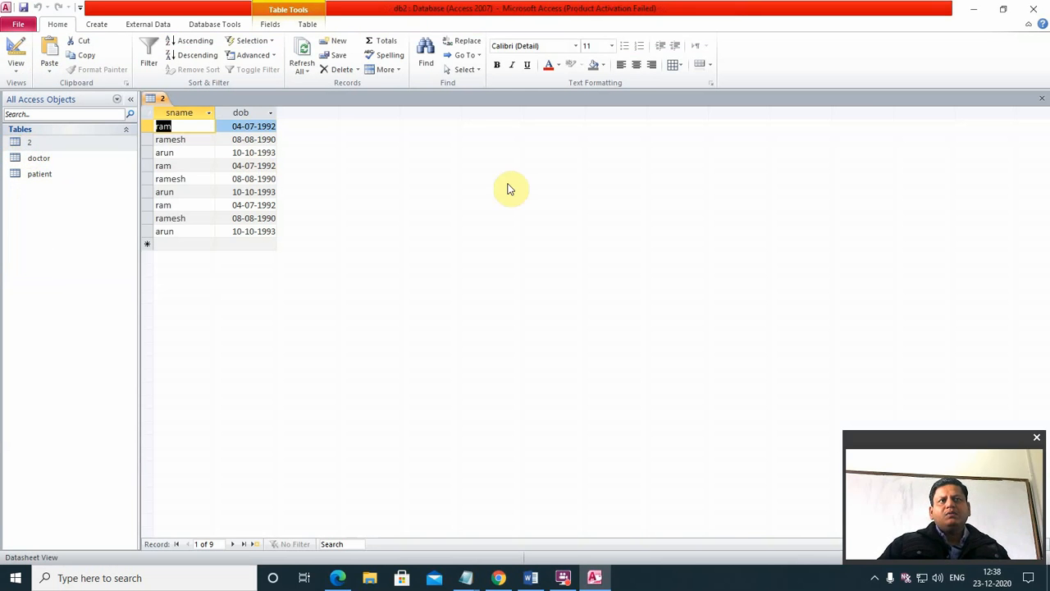
{"action": "left_click", "coordinate": [18, 27]}
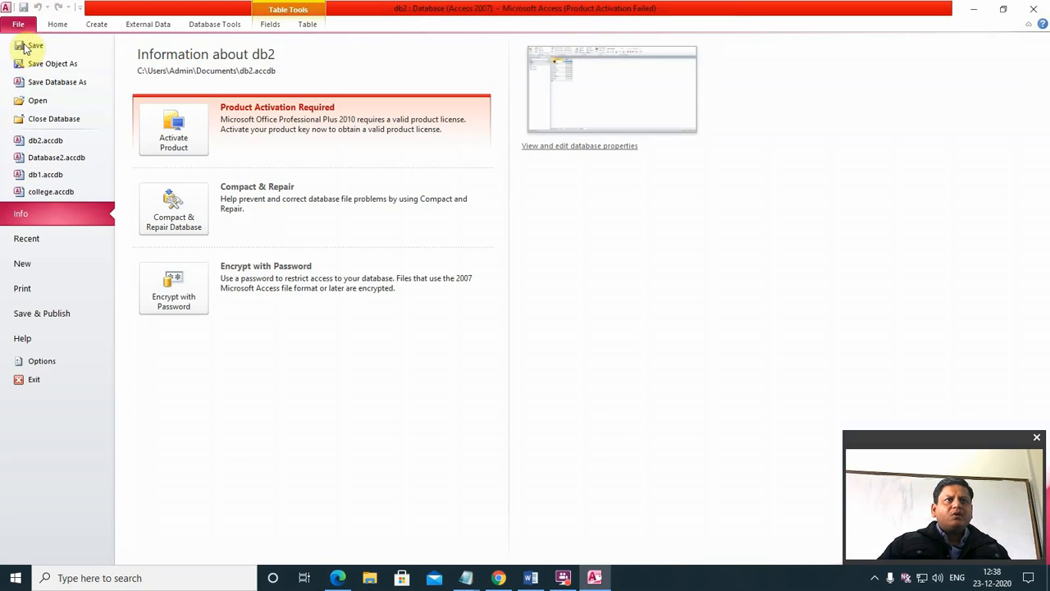
{"action": "left_click", "coordinate": [50, 157]}
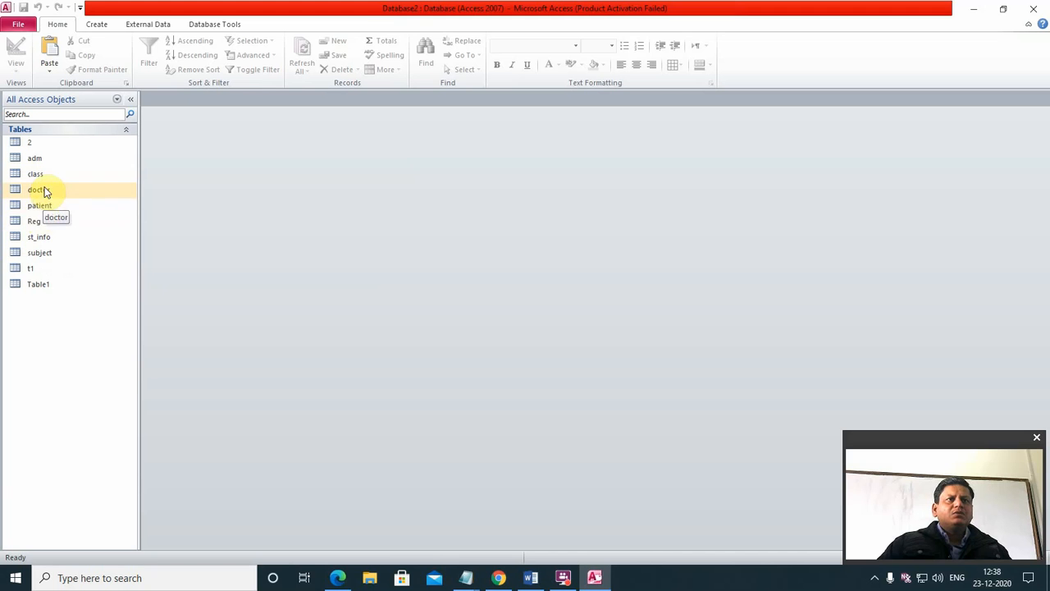
Export the patient table to patient.xlsx in the Documents folder in Excel Workbook (*.xlsx) format, without saving the export steps.
{"action": "right_click", "coordinate": [44, 213]}
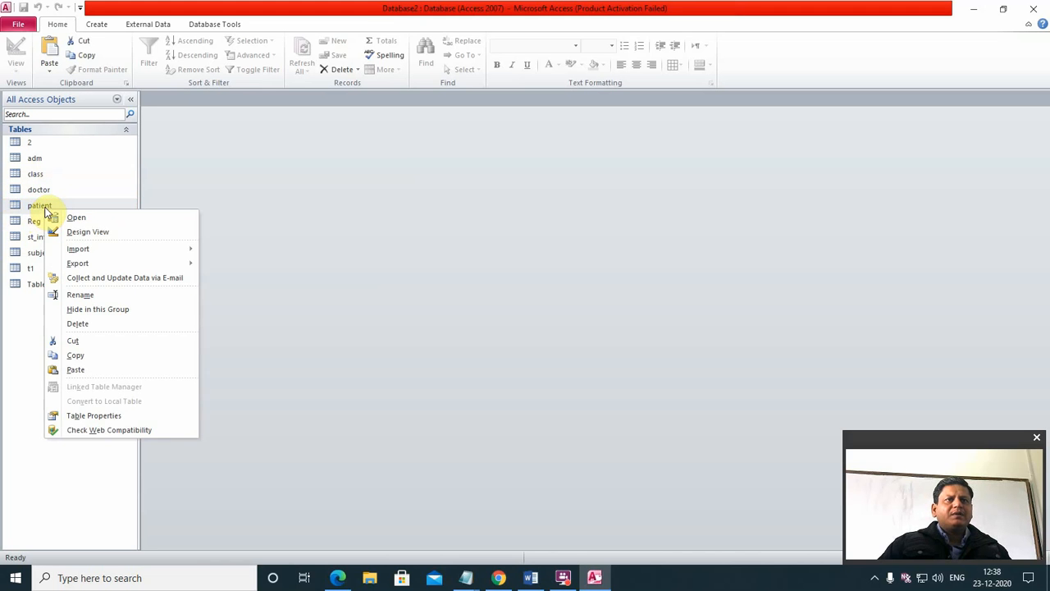
{"action": "right_click", "coordinate": [45, 207]}
{"action": "mouse_move", "coordinate": [83, 260]}
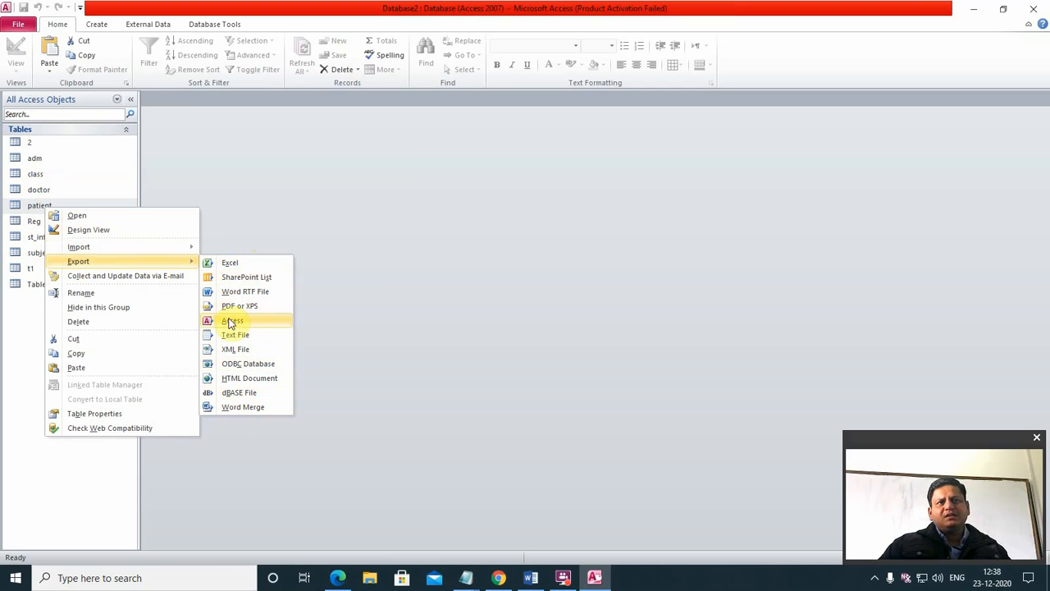
{"action": "left_click", "coordinate": [240, 263]}
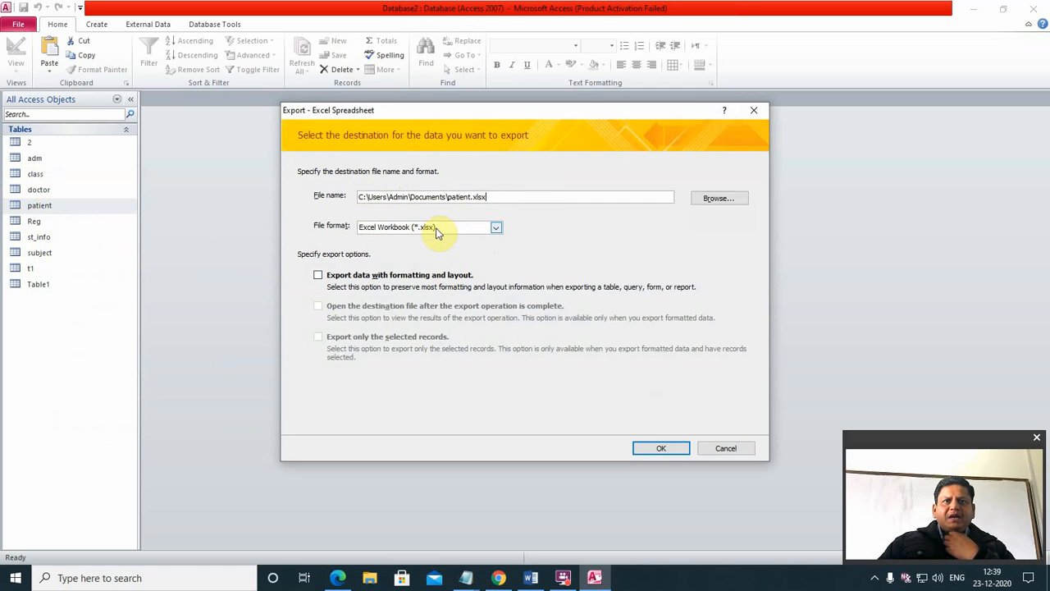
{"action": "left_click", "coordinate": [495, 230]}
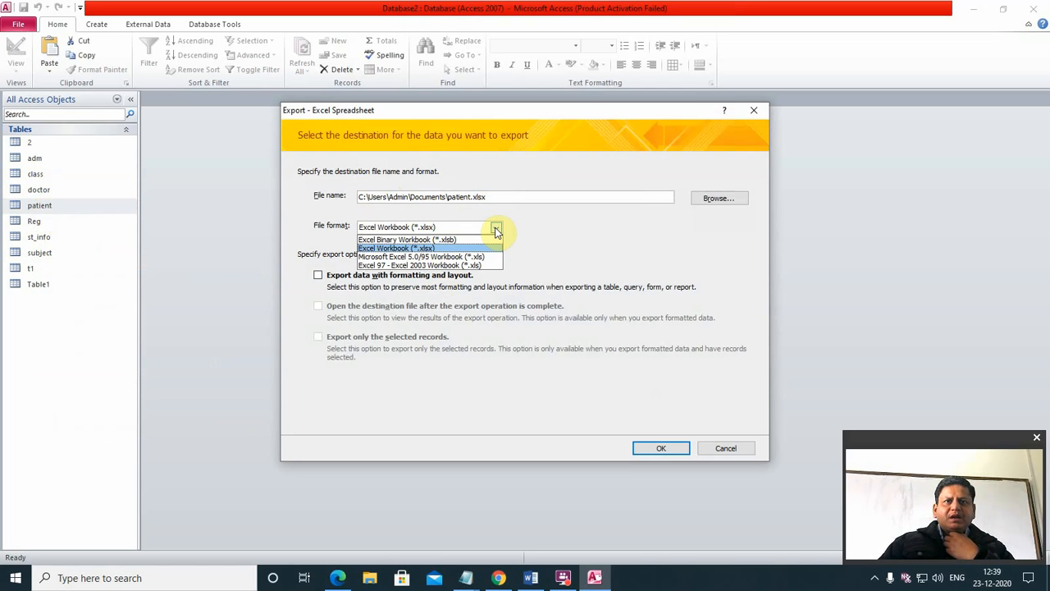
{"action": "left_click", "coordinate": [494, 231]}
{"action": "left_click", "coordinate": [669, 444]}
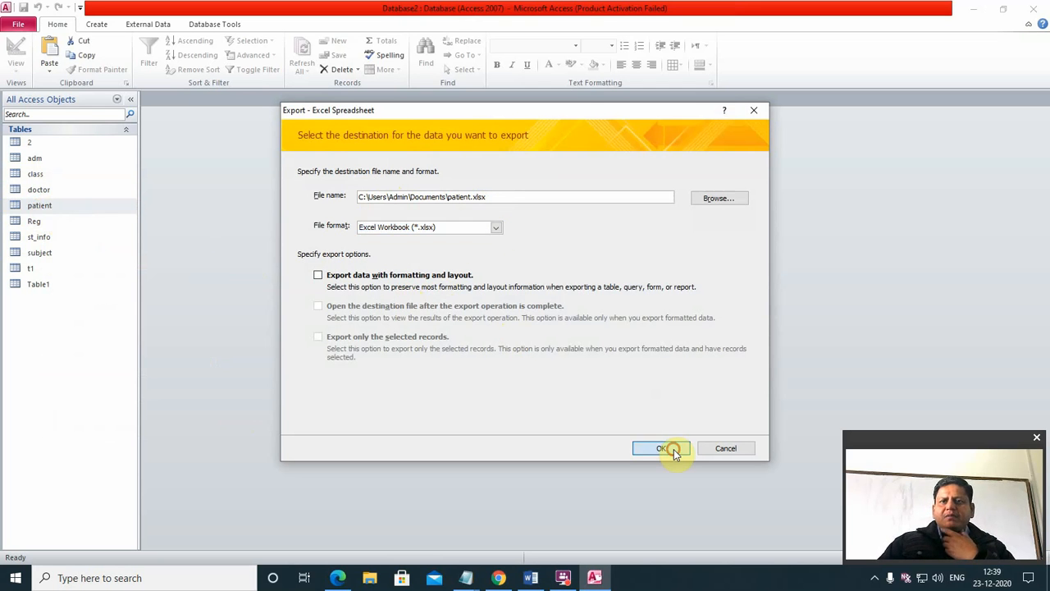
{"action": "left_click", "coordinate": [709, 454]}
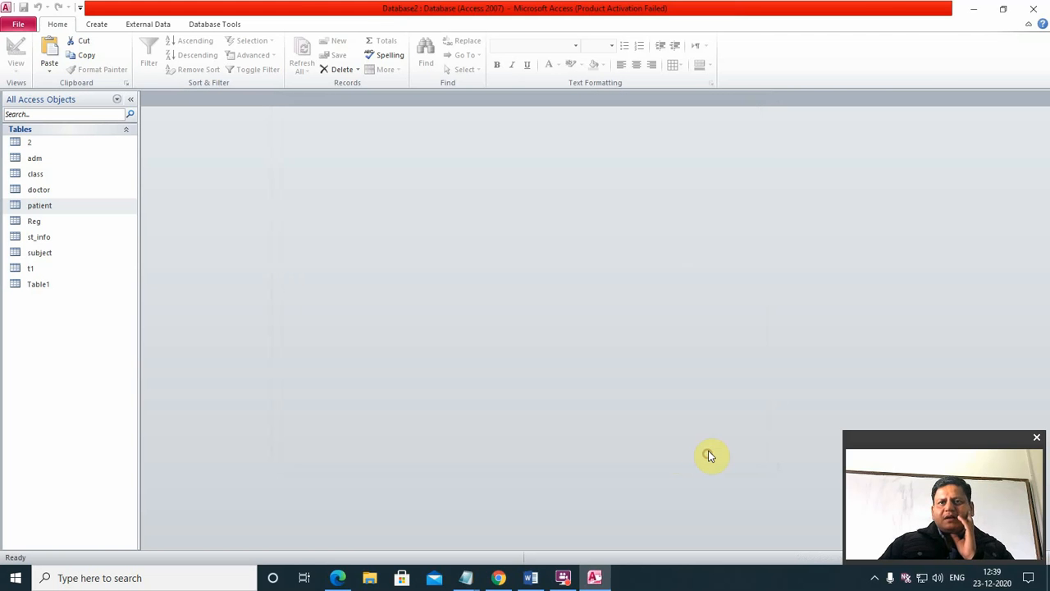
Open the exported patient Excel workbook from the Documents folder in File Explorer and dismiss the Office activation notice.
{"action": "left_click", "coordinate": [970, 9]}
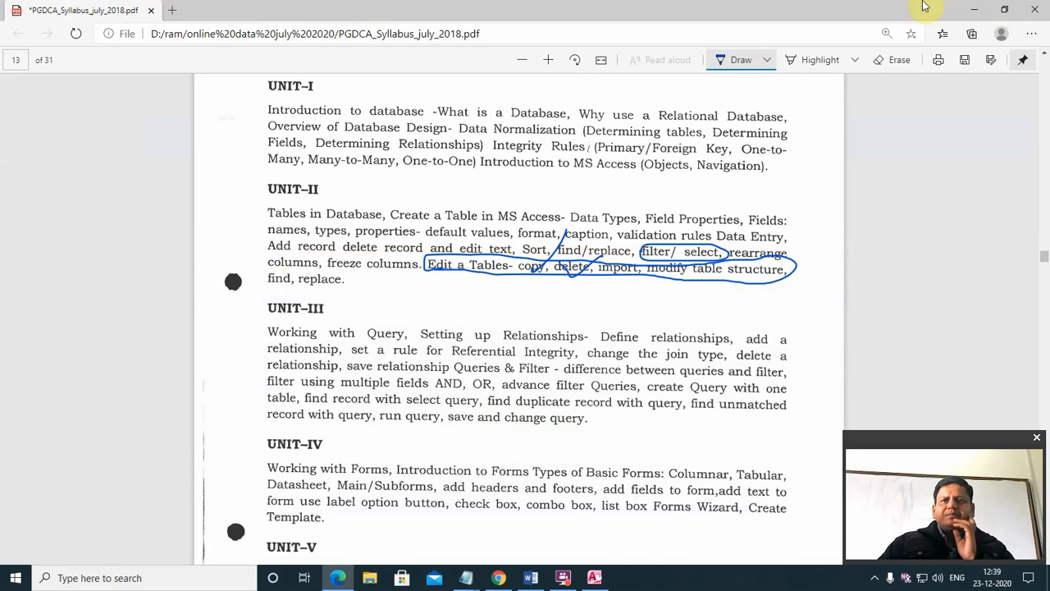
{"action": "left_click", "coordinate": [968, 8]}
{"action": "right_click", "coordinate": [486, 123]}
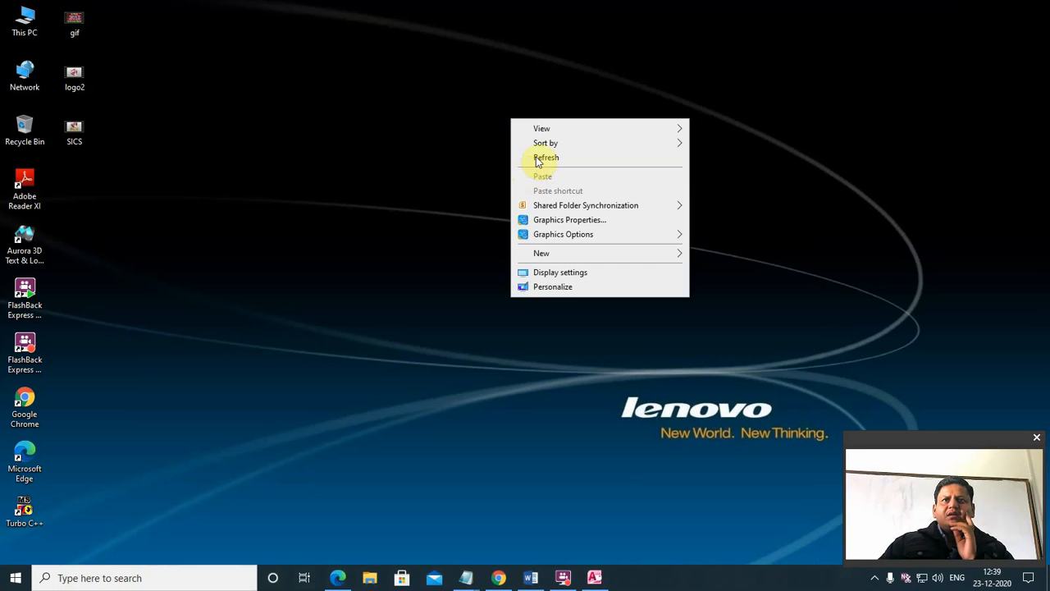
{"action": "left_click", "coordinate": [534, 156]}
{"action": "double_click", "coordinate": [27, 16]}
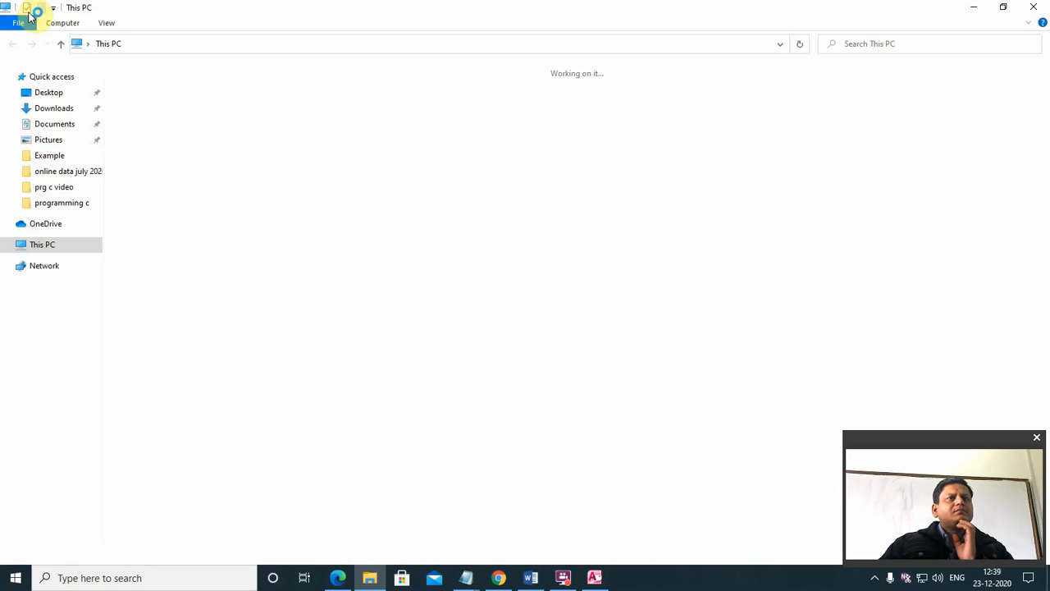
{"action": "left_click", "coordinate": [59, 128]}
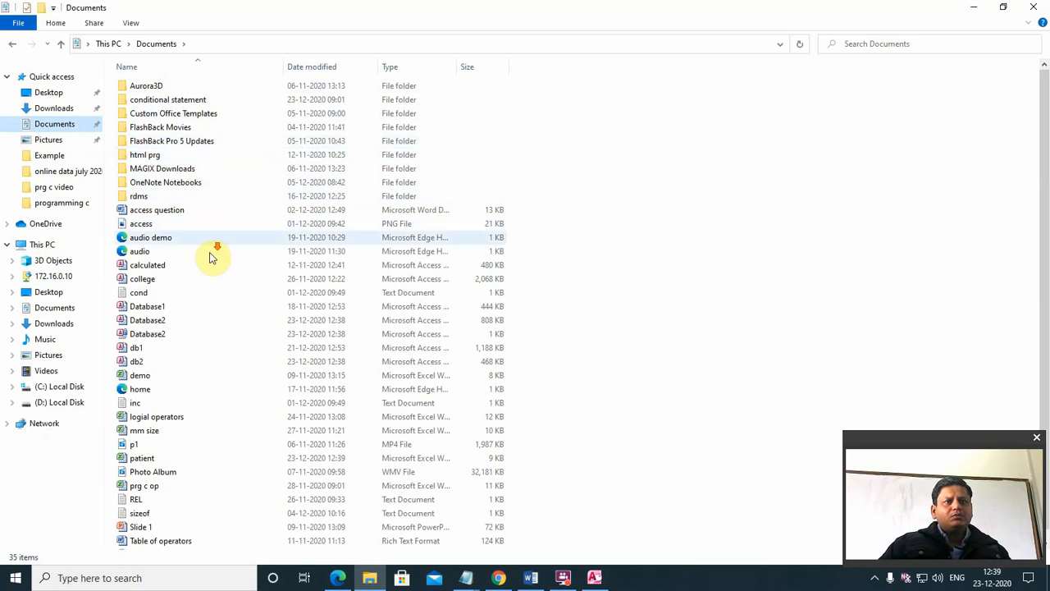
{"action": "scroll", "coordinate": [213, 270], "scroll_direction": "down", "scroll_amount": 1}
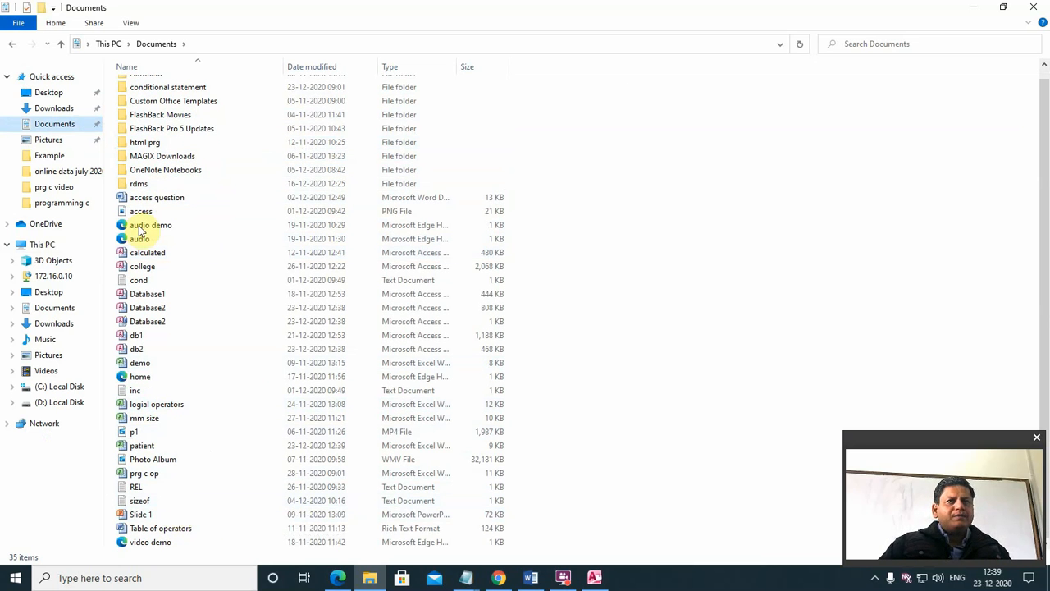
{"action": "left_click", "coordinate": [160, 88]}
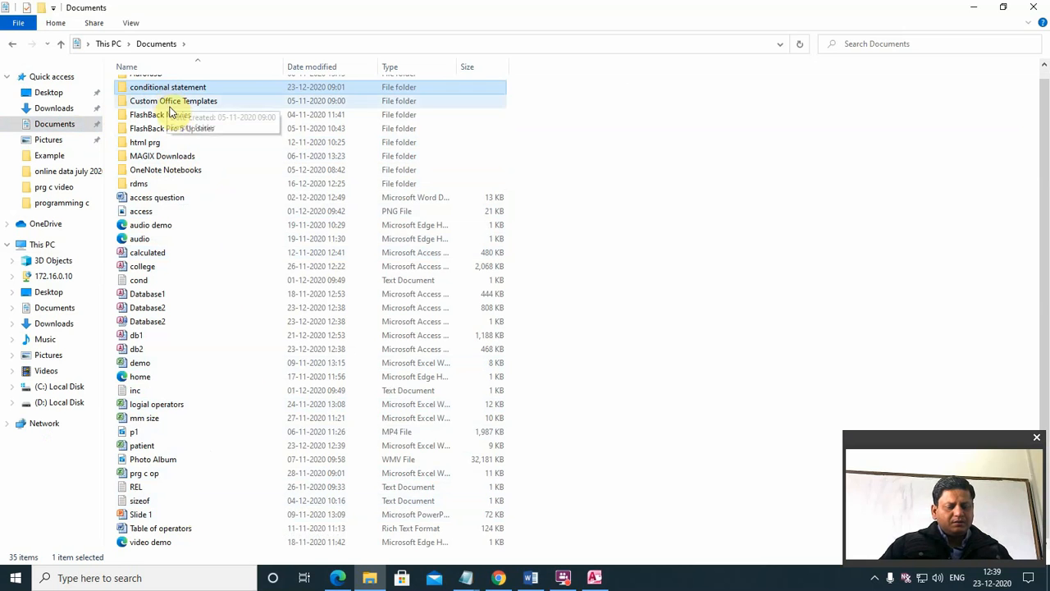
{"action": "key", "text": "p"}
{"action": "key", "text": "p"}
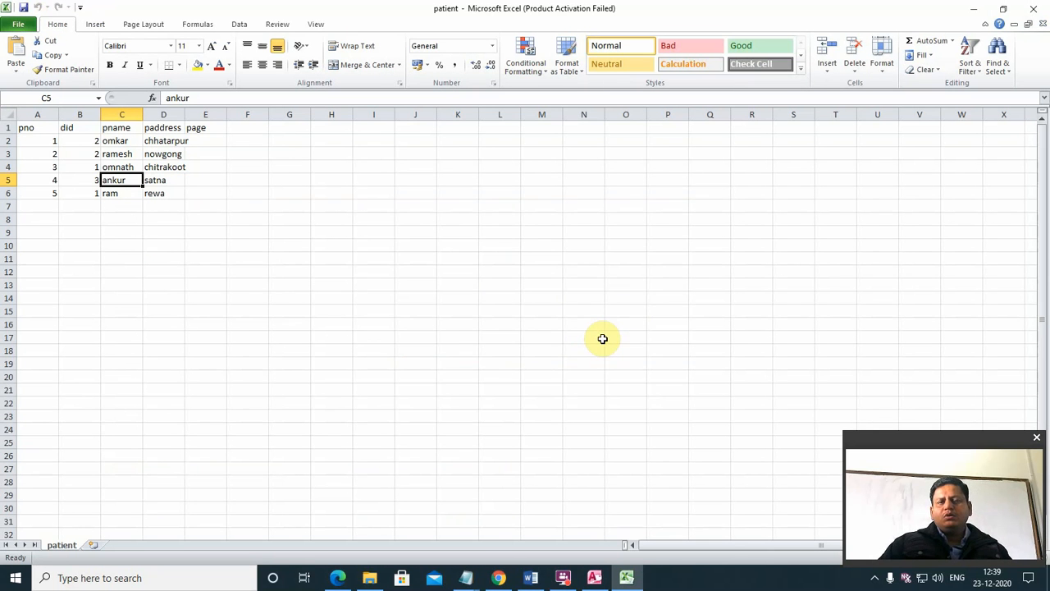
{"action": "left_click", "coordinate": [659, 413]}
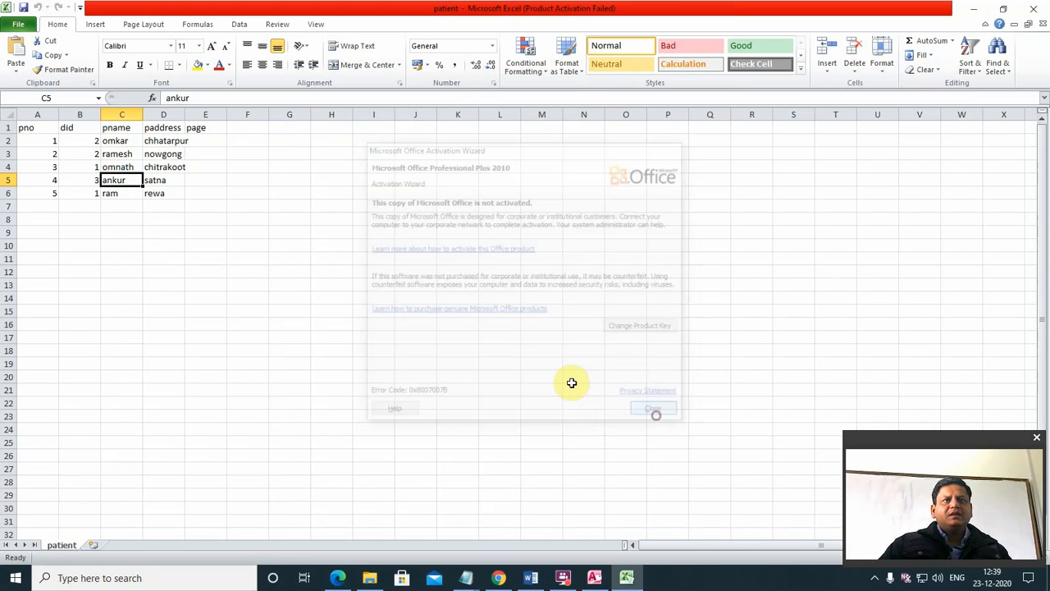
Review the pno, did, pname, paddress and page headers in the exported patient worksheet, and close the workbook.
{"action": "left_click", "coordinate": [25, 127]}
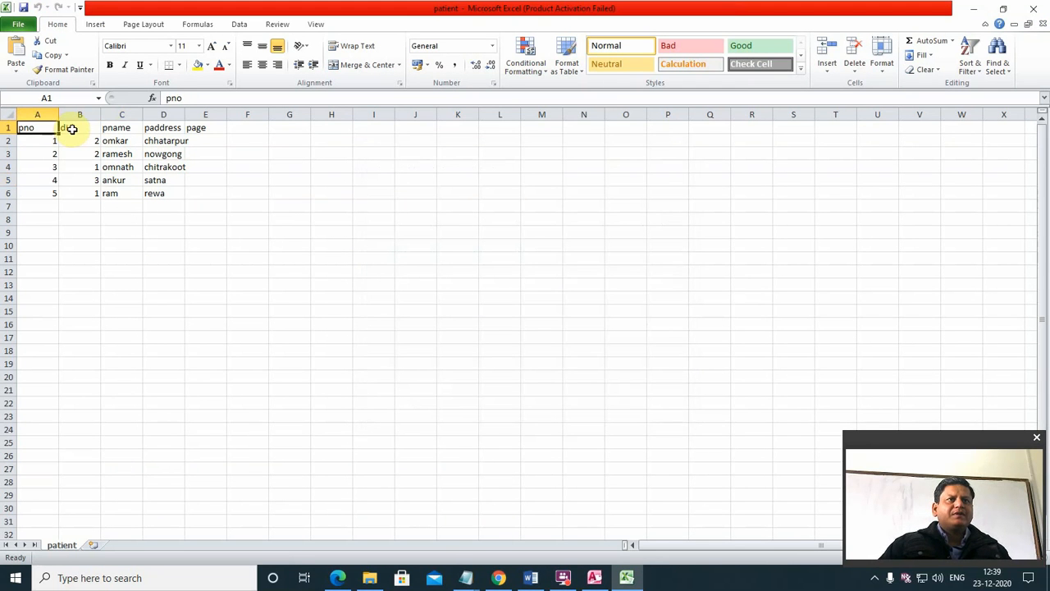
{"action": "left_click", "coordinate": [72, 129]}
{"action": "left_click", "coordinate": [124, 127]}
{"action": "left_click", "coordinate": [164, 129]}
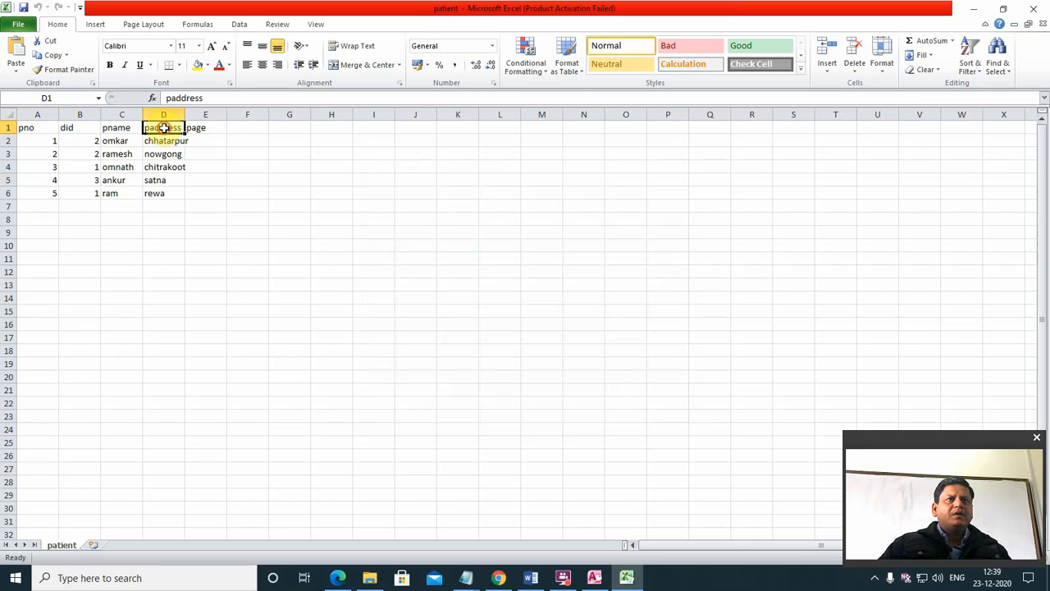
{"action": "left_click", "coordinate": [206, 129]}
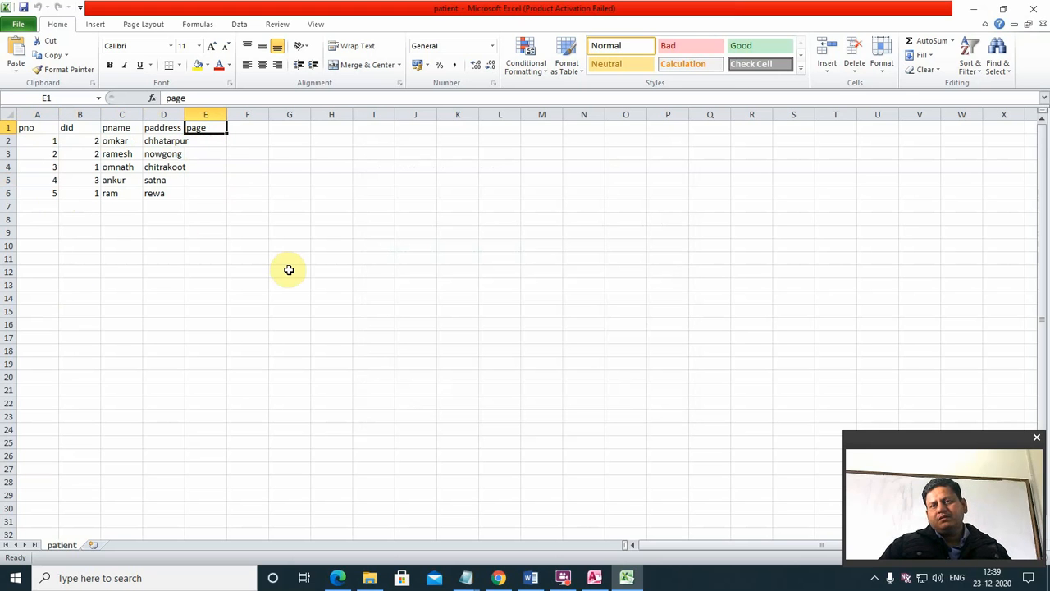
{"action": "left_click", "coordinate": [1034, 8]}
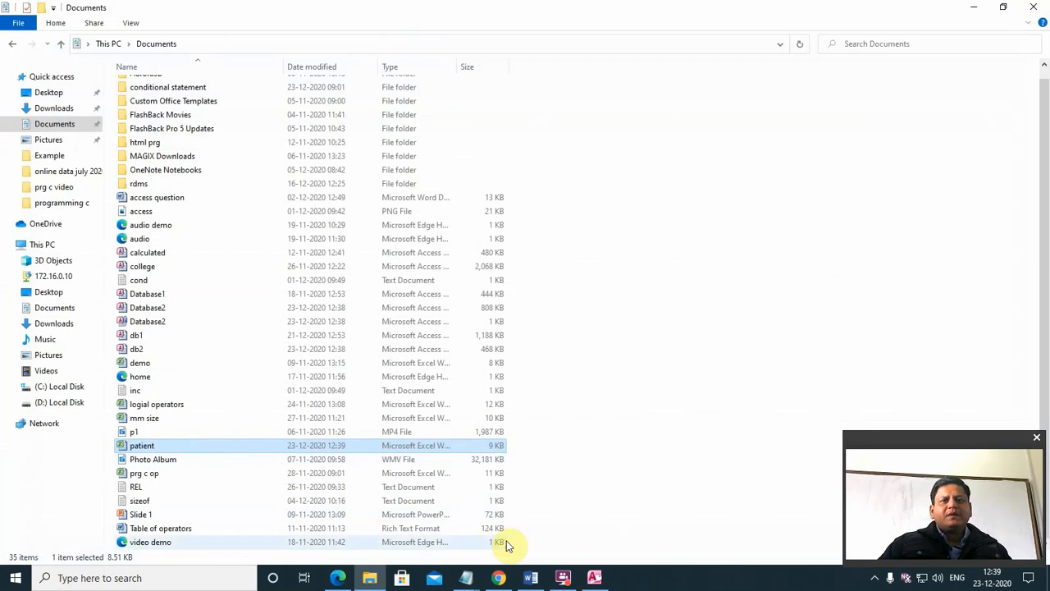
Switch back to Access and export the patient table to patient.txt in Documents as delimited text, without saving the export steps.
{"action": "left_click", "coordinate": [594, 578]}
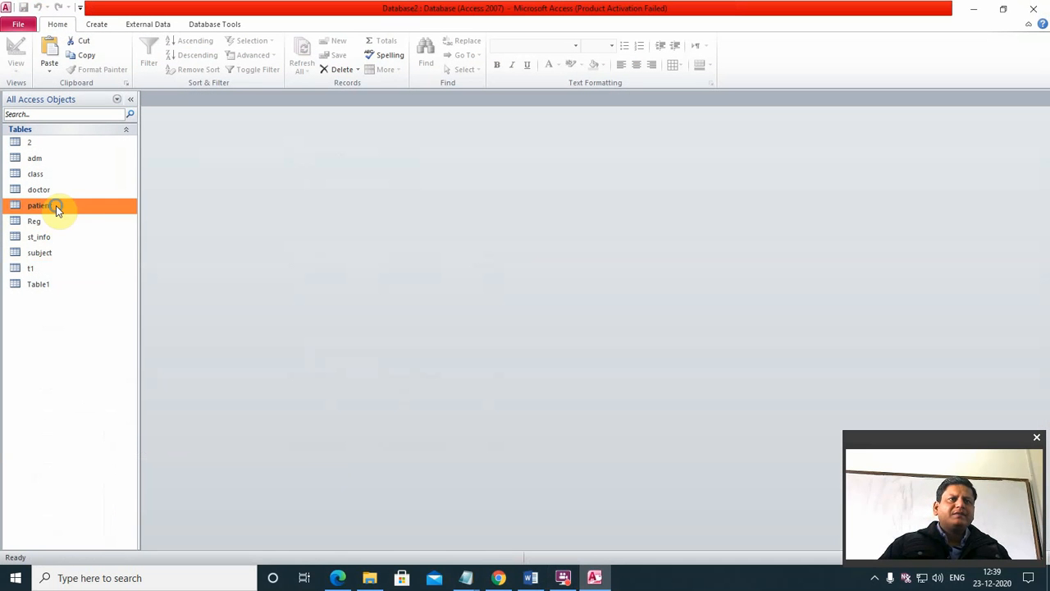
{"action": "right_click", "coordinate": [56, 205]}
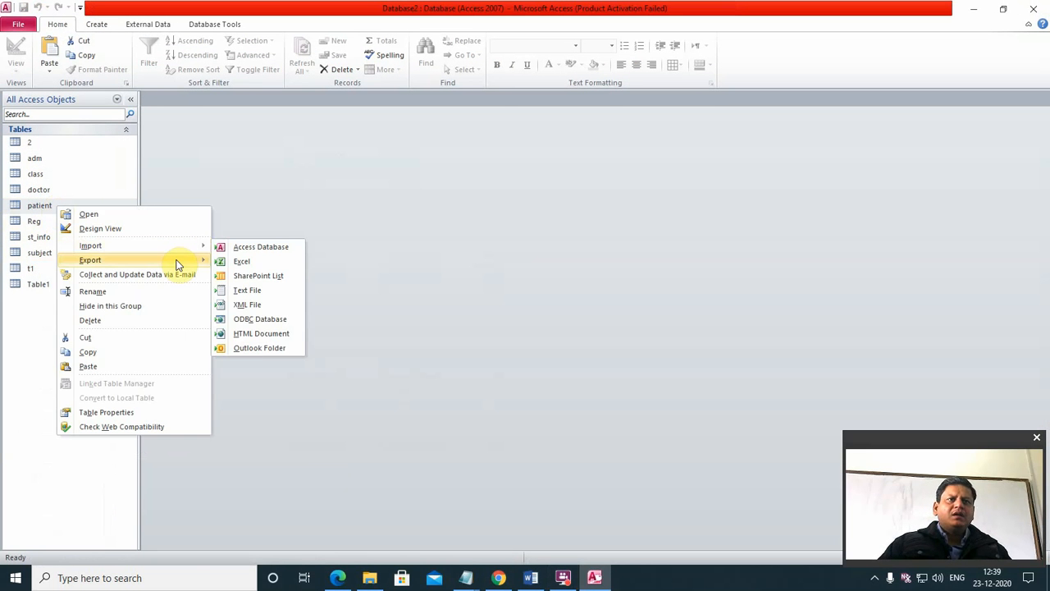
{"action": "mouse_move", "coordinate": [177, 264]}
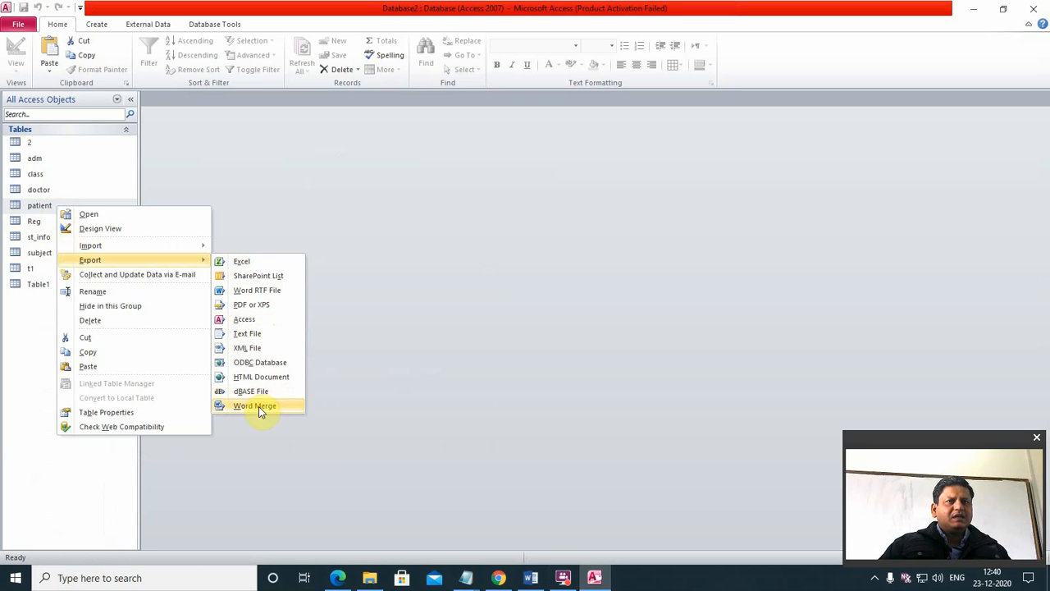
{"action": "left_click", "coordinate": [252, 334]}
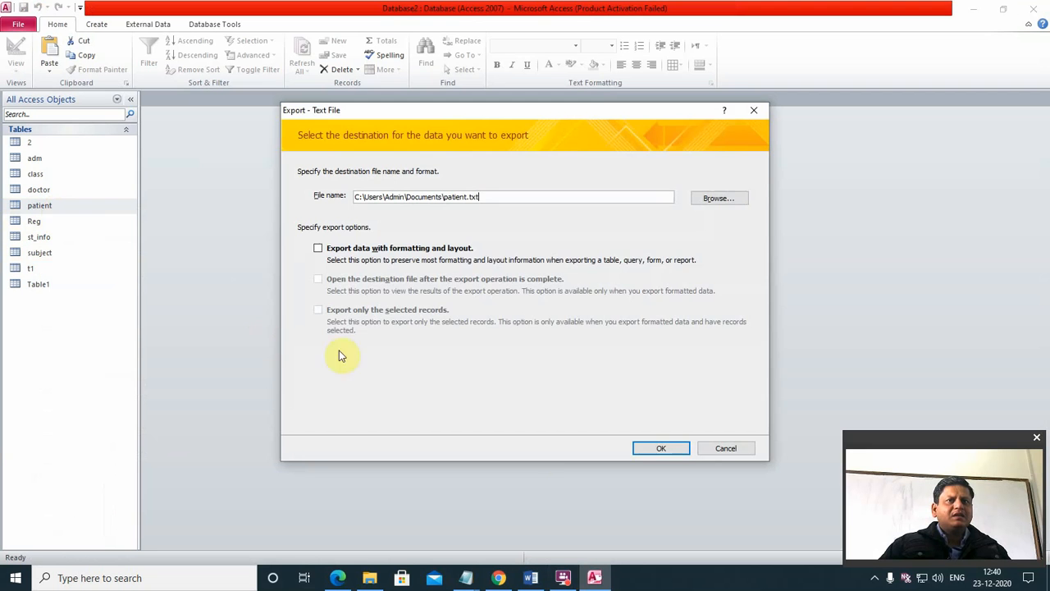
{"action": "left_click", "coordinate": [650, 451]}
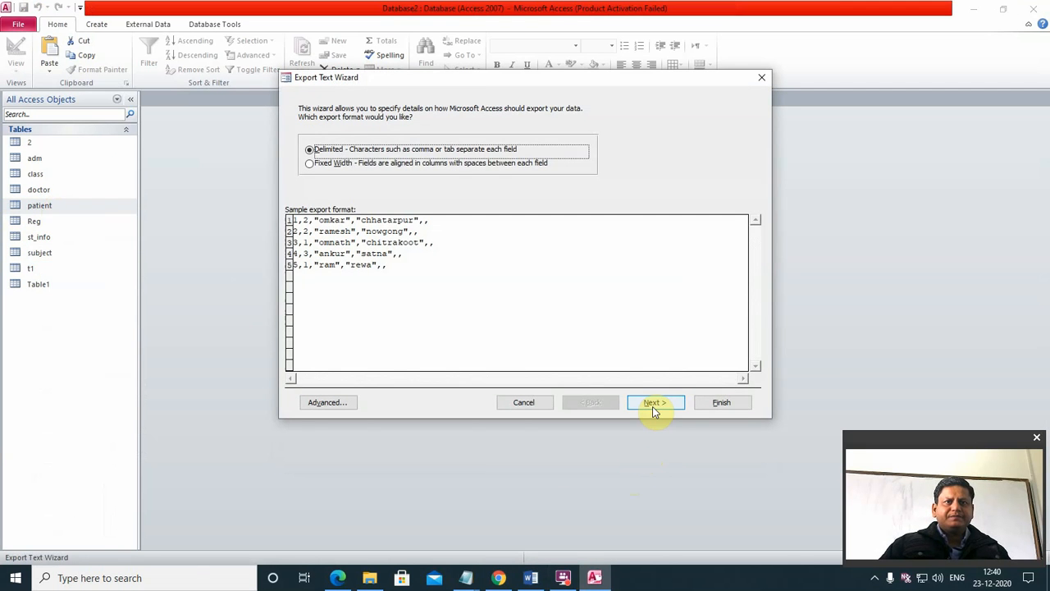
{"action": "left_click", "coordinate": [652, 402]}
{"action": "left_click", "coordinate": [652, 402]}
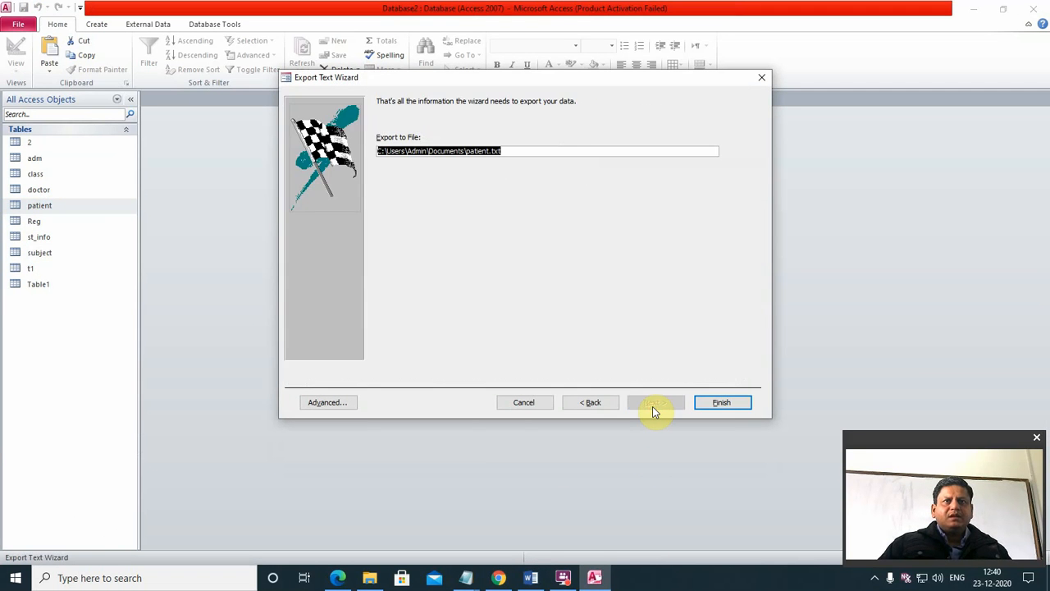
{"action": "left_click", "coordinate": [713, 402]}
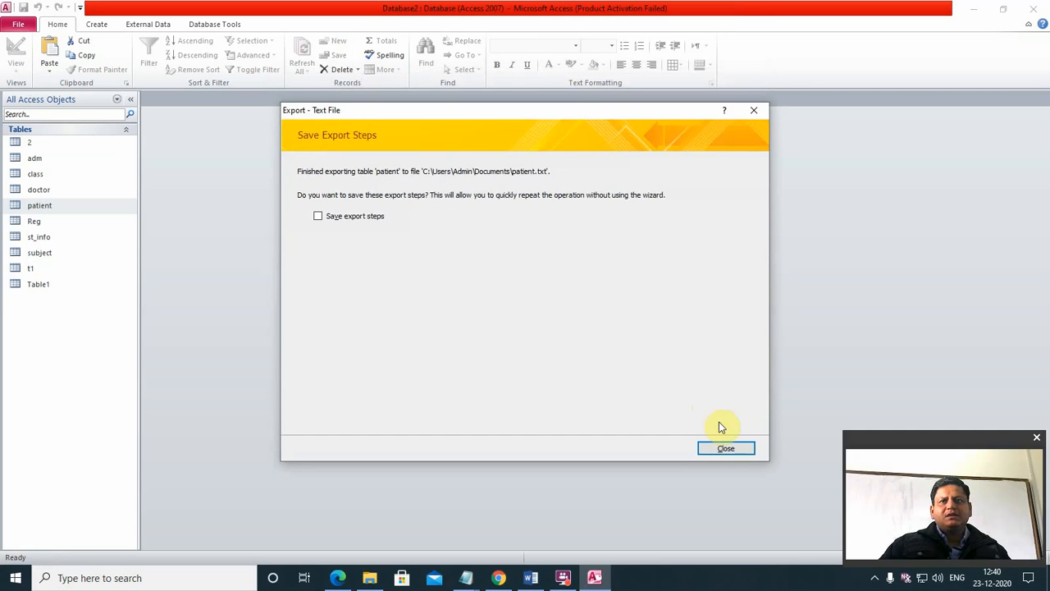
{"action": "left_click", "coordinate": [728, 448]}
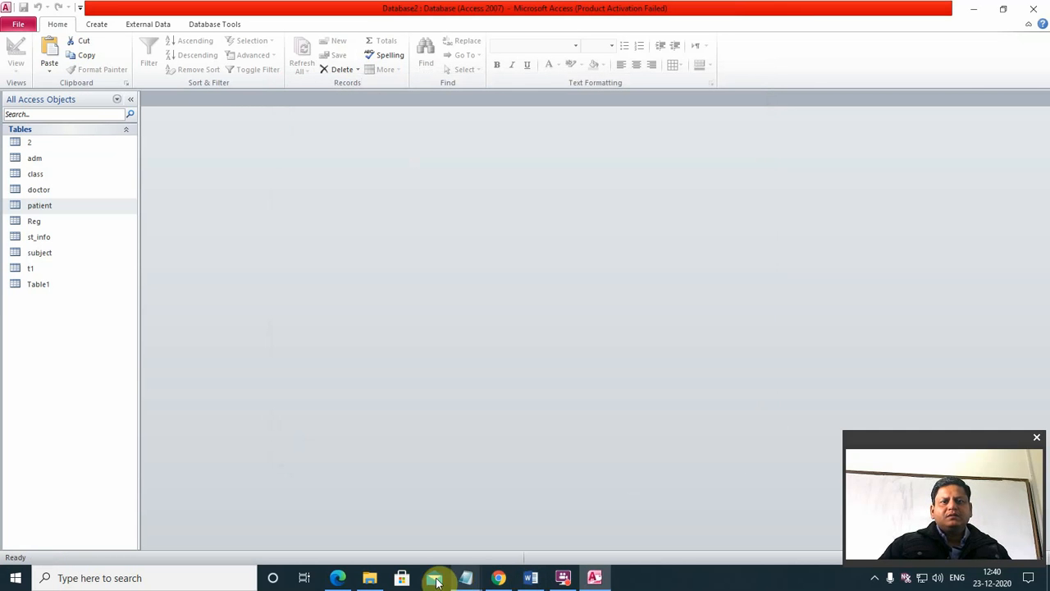
Open the exported patient text document from the Documents folder, examine its records in Notepad, and close it.
{"action": "left_click", "coordinate": [369, 578]}
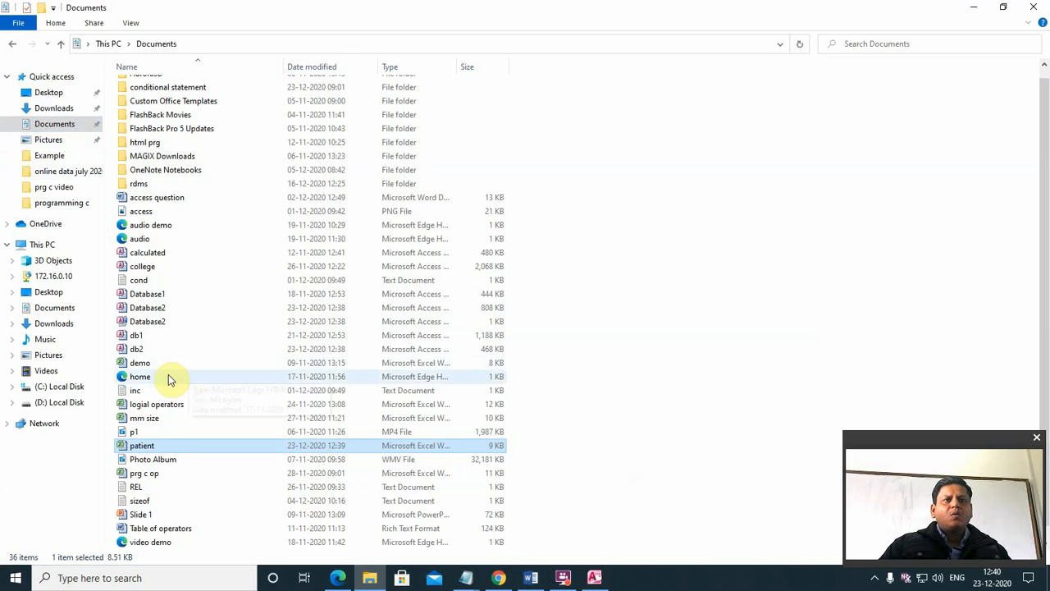
{"action": "left_click", "coordinate": [147, 336]}
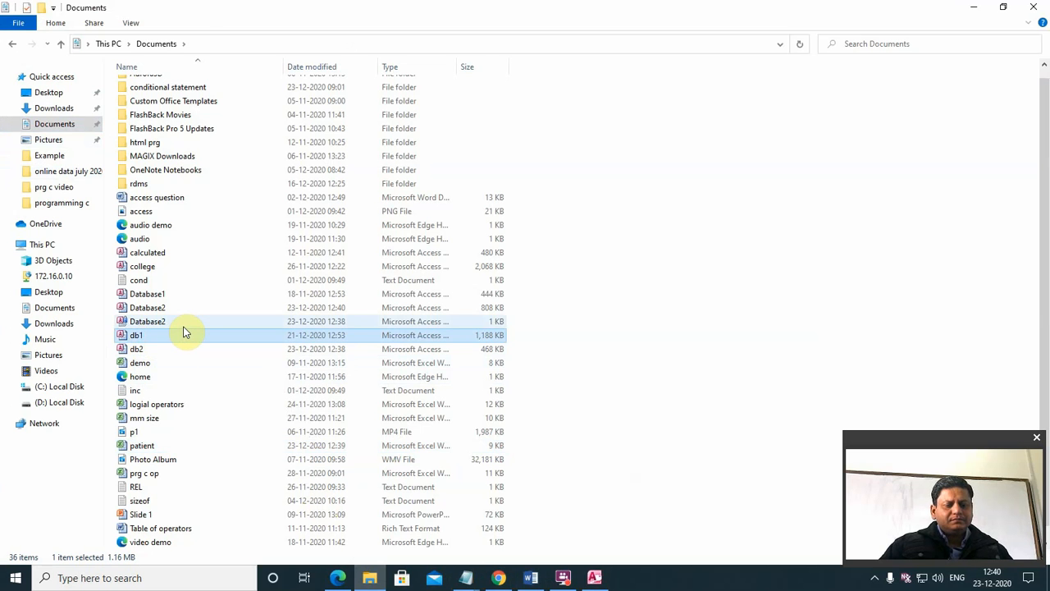
{"action": "key", "text": "p"}
{"action": "key", "text": "p"}
{"action": "key", "text": "p"}
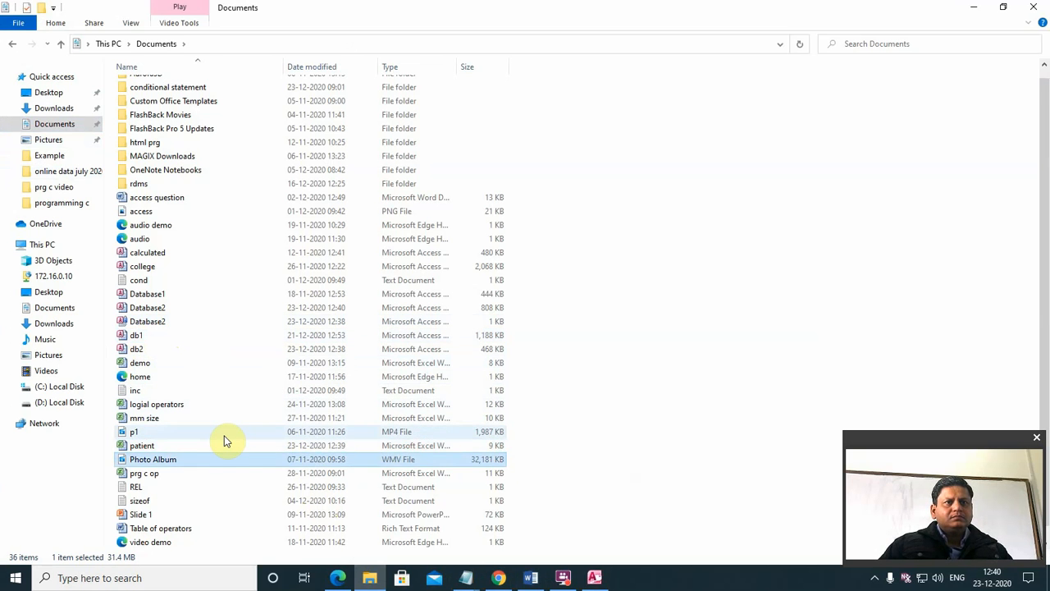
{"action": "key", "text": "p"}
{"action": "key", "text": "p"}
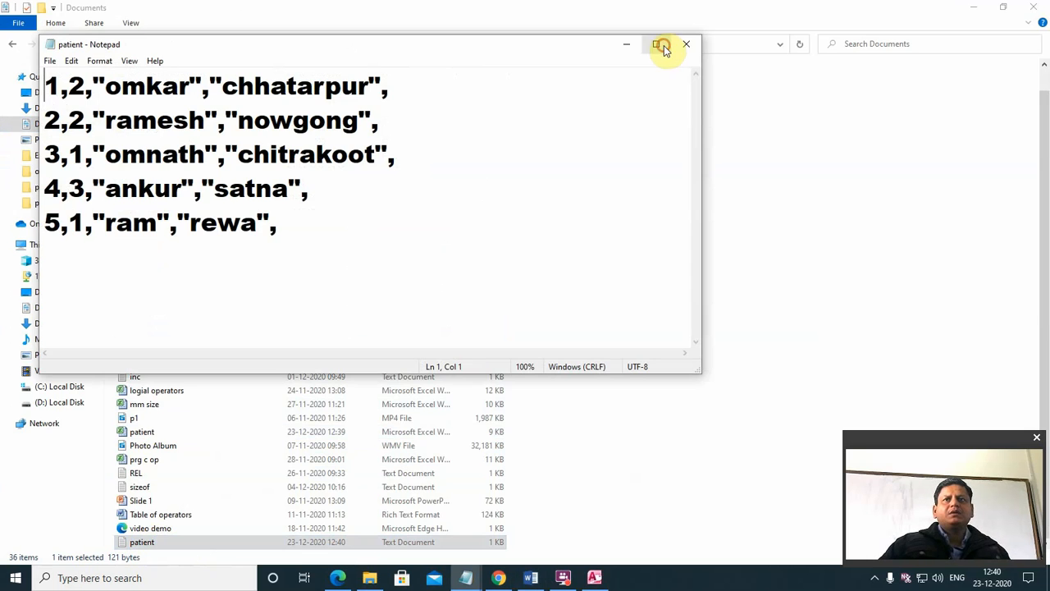
{"action": "left_click", "coordinate": [661, 45]}
{"action": "left_click_drag", "start_coordinate": [16, 43], "coordinate": [212, 214]}
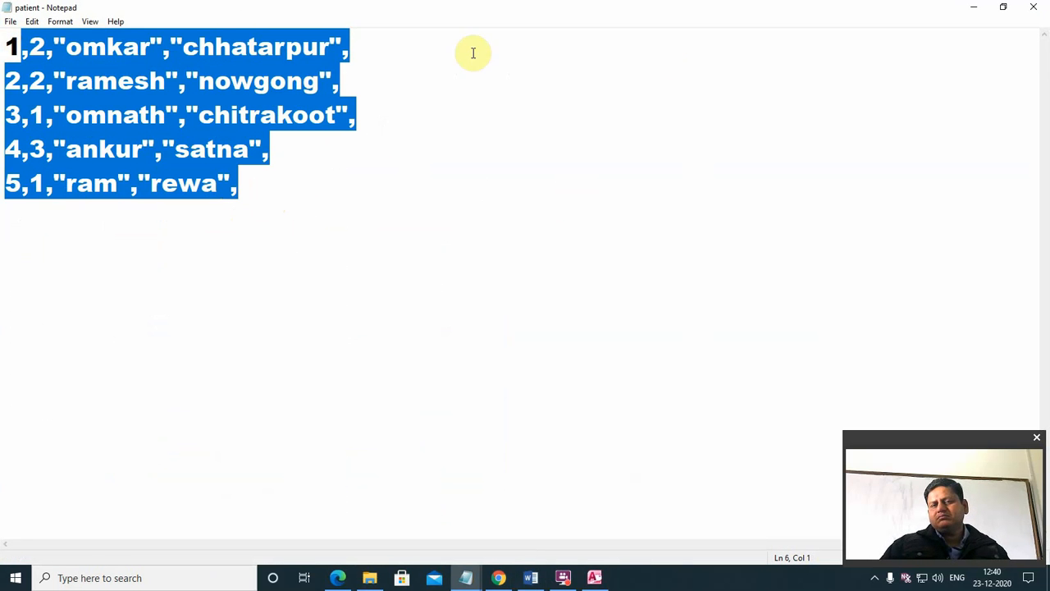
{"action": "left_click", "coordinate": [1032, 7]}
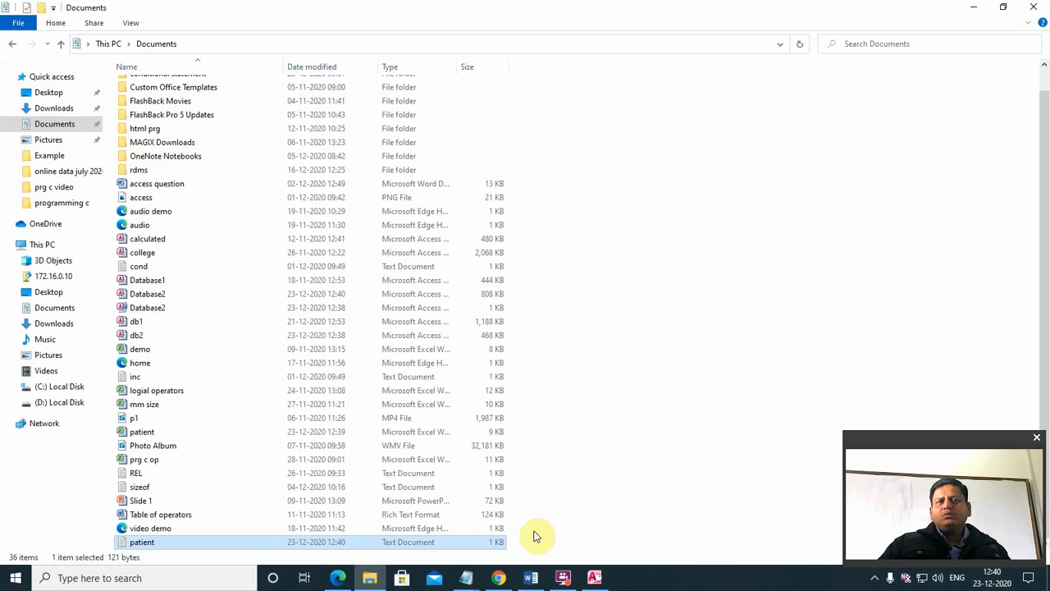
Return to Access and publish the patient table as the PDF file patient in Documents, with Minimum size and opening after publishing.
{"action": "left_click", "coordinate": [594, 578]}
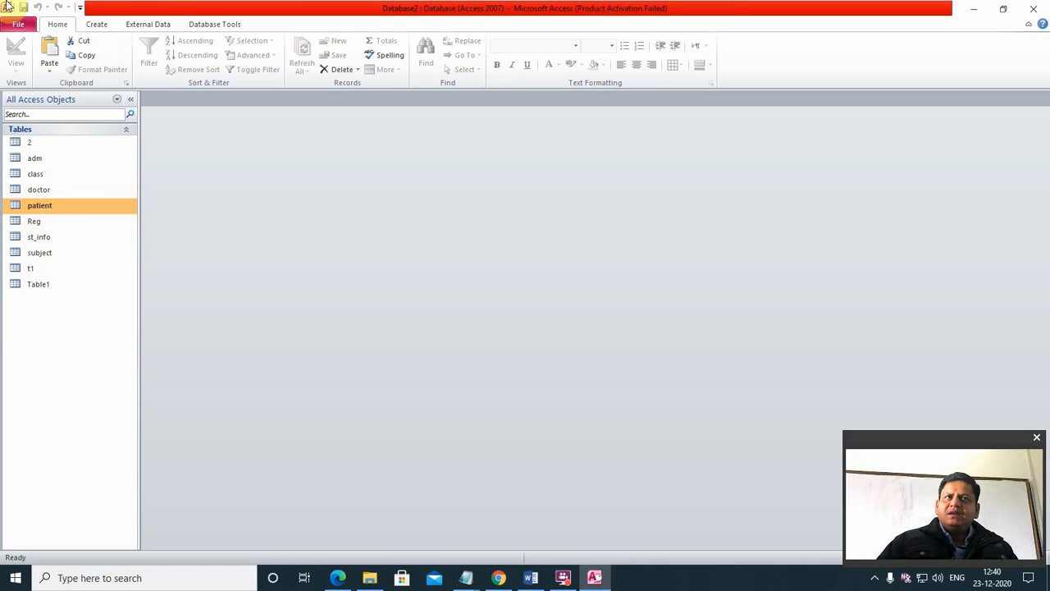
{"action": "left_click", "coordinate": [163, 25]}
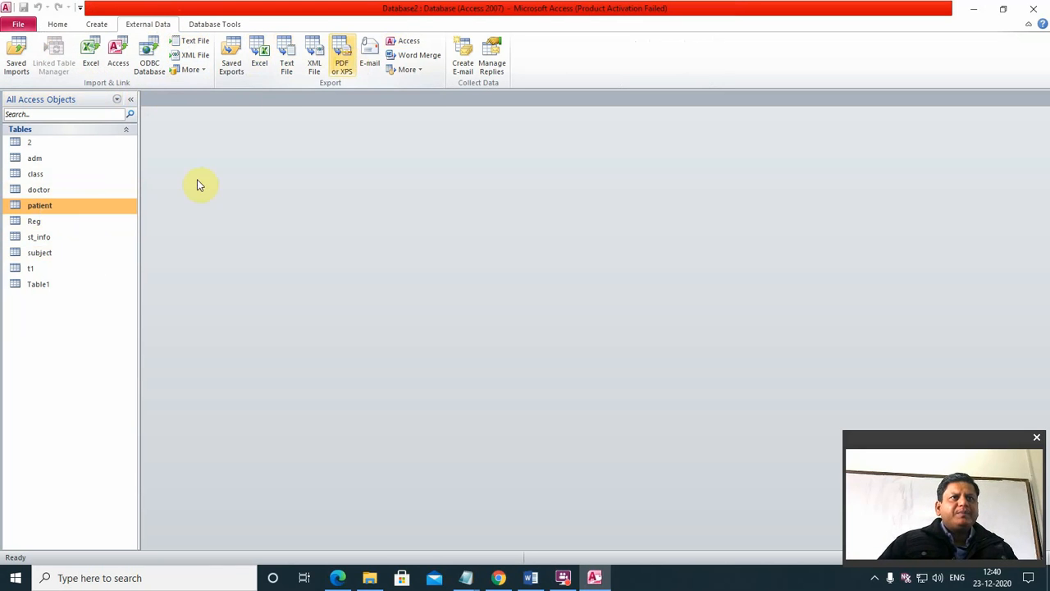
{"action": "left_click", "coordinate": [342, 53]}
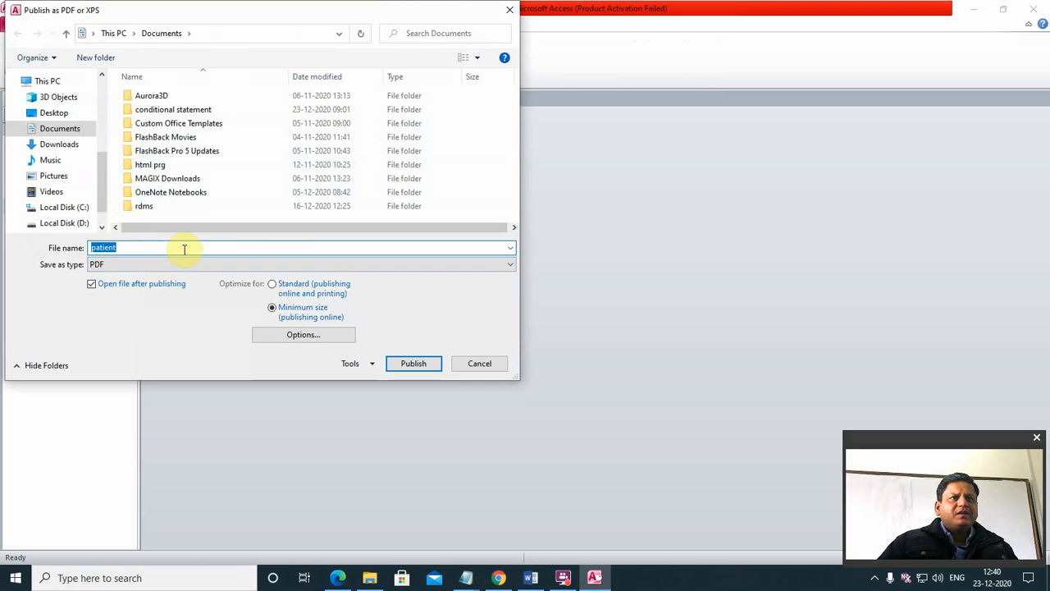
{"action": "left_click", "coordinate": [412, 364]}
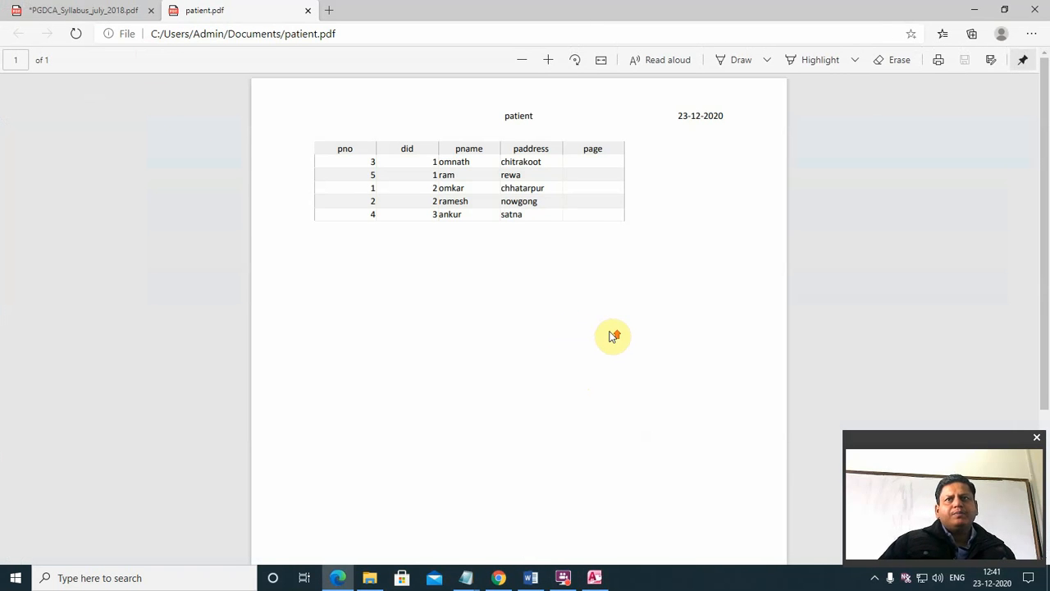
Examine the table in the published patient.pdf, close the file, and finish the PDF export in Access without saving the export steps.
{"action": "scroll", "coordinate": [613, 337], "scroll_direction": "up", "scroll_amount": 5, "text": "ctrl"}
{"action": "scroll", "coordinate": [558, 385], "scroll_direction": "up", "scroll_amount": 4}
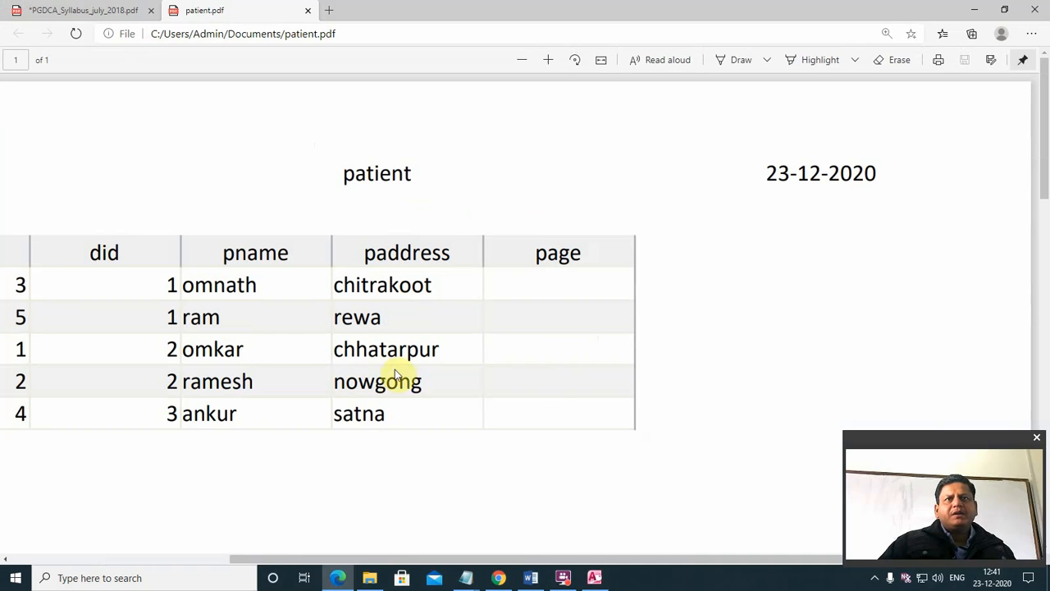
{"action": "scroll", "coordinate": [436, 375], "scroll_direction": "down", "scroll_amount": 5, "text": "ctrl"}
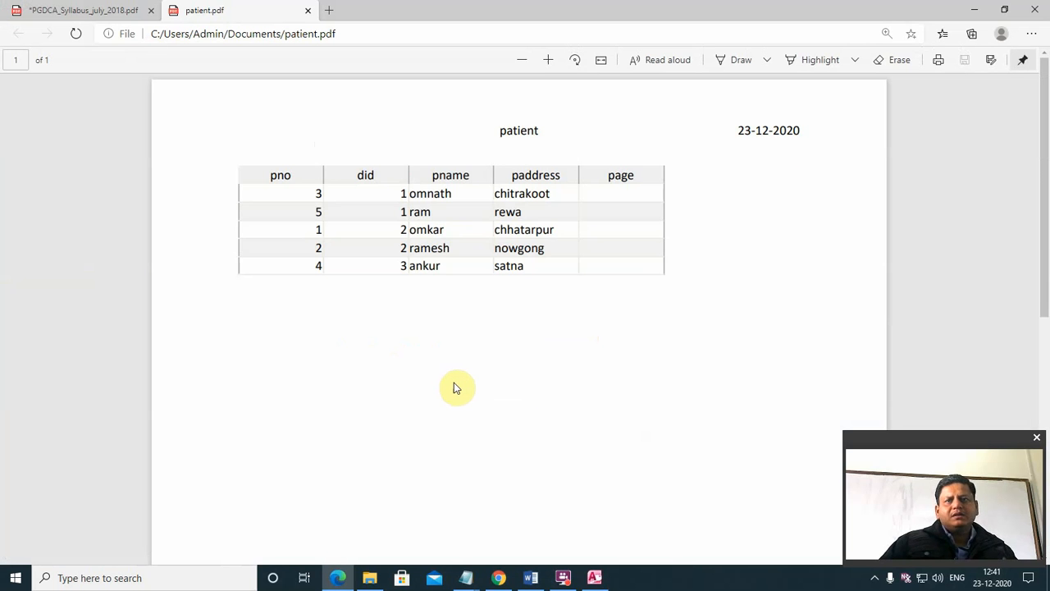
{"action": "left_click", "coordinate": [308, 13]}
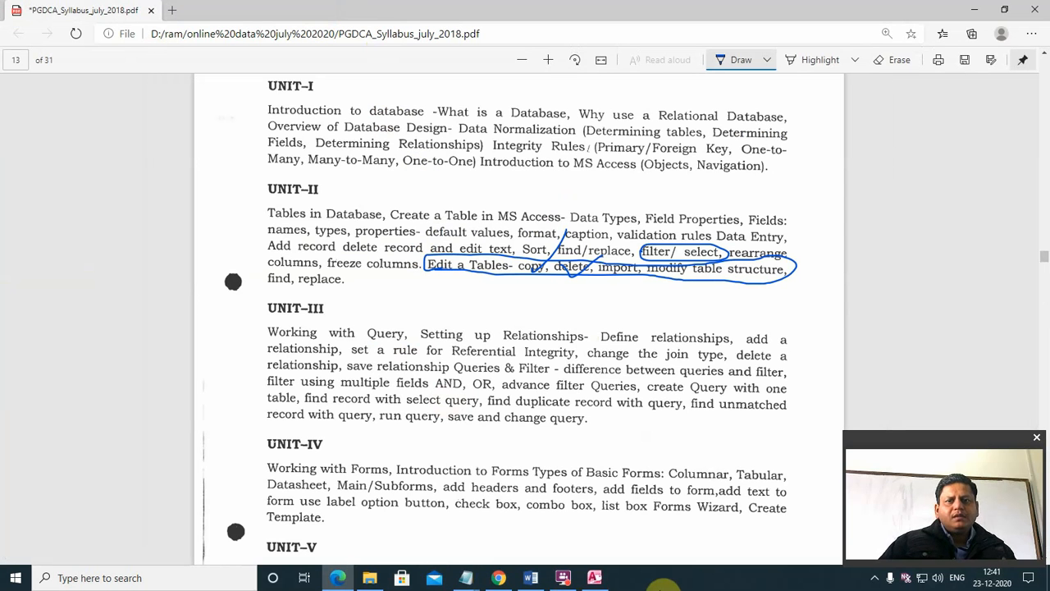
{"action": "left_click", "coordinate": [594, 578]}
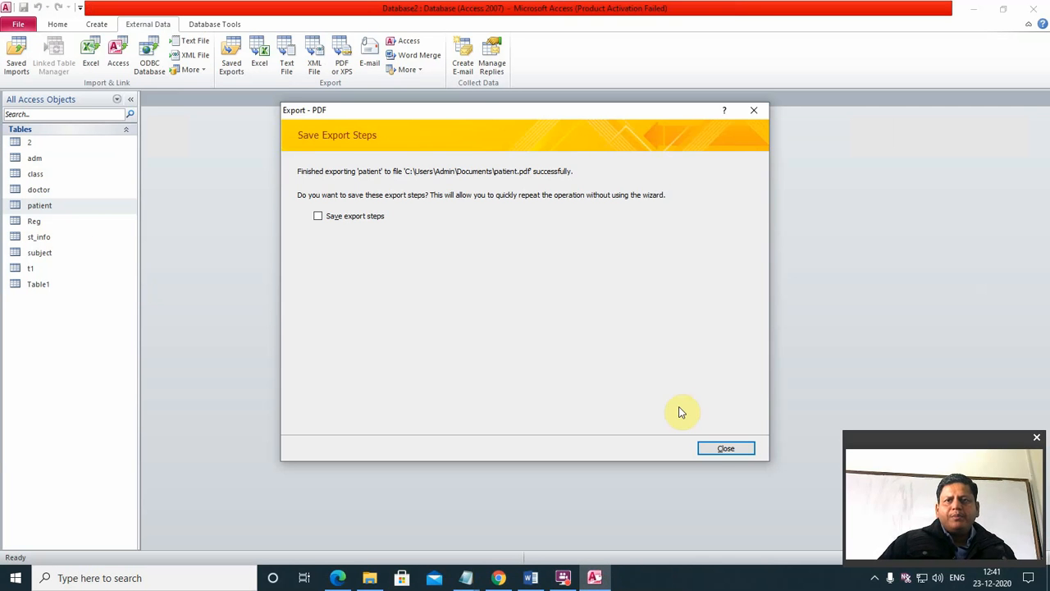
{"action": "left_click", "coordinate": [722, 448]}
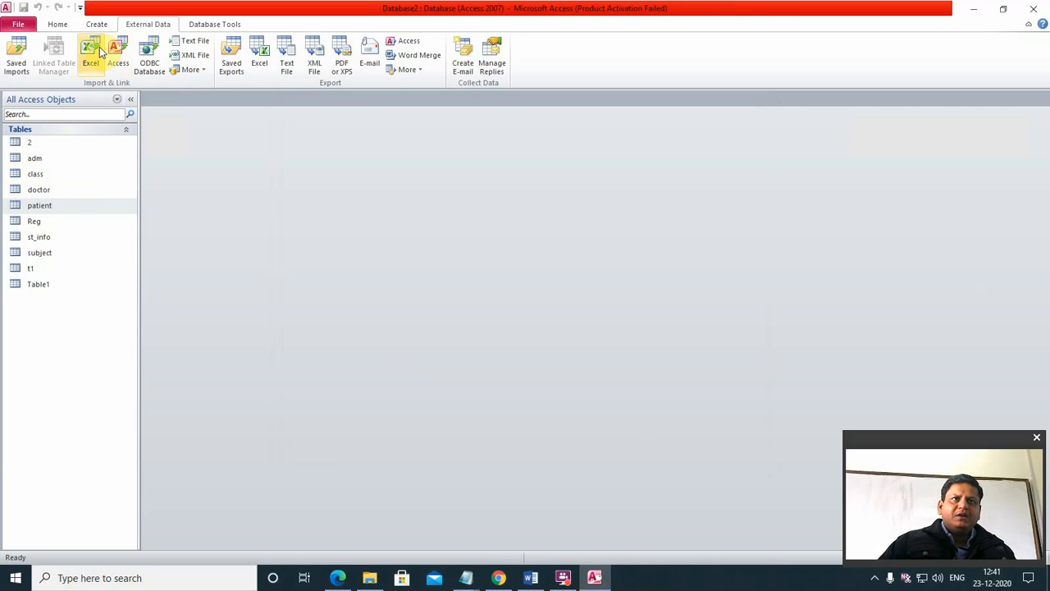
Try to import the home HTML document from Documents into a new table in the current database.
{"action": "left_click", "coordinate": [195, 69]}
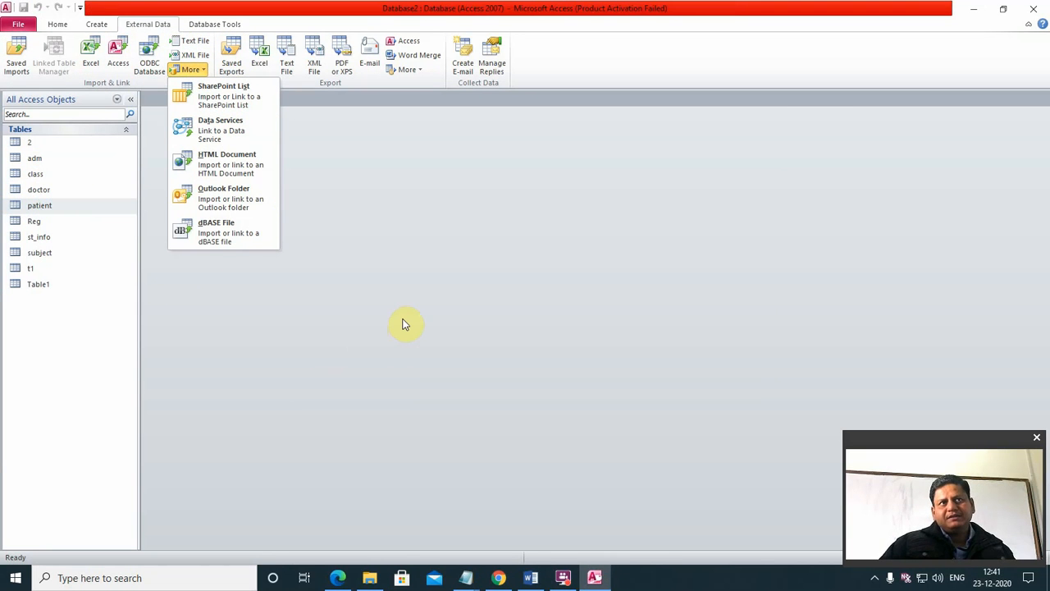
{"action": "left_click", "coordinate": [227, 163]}
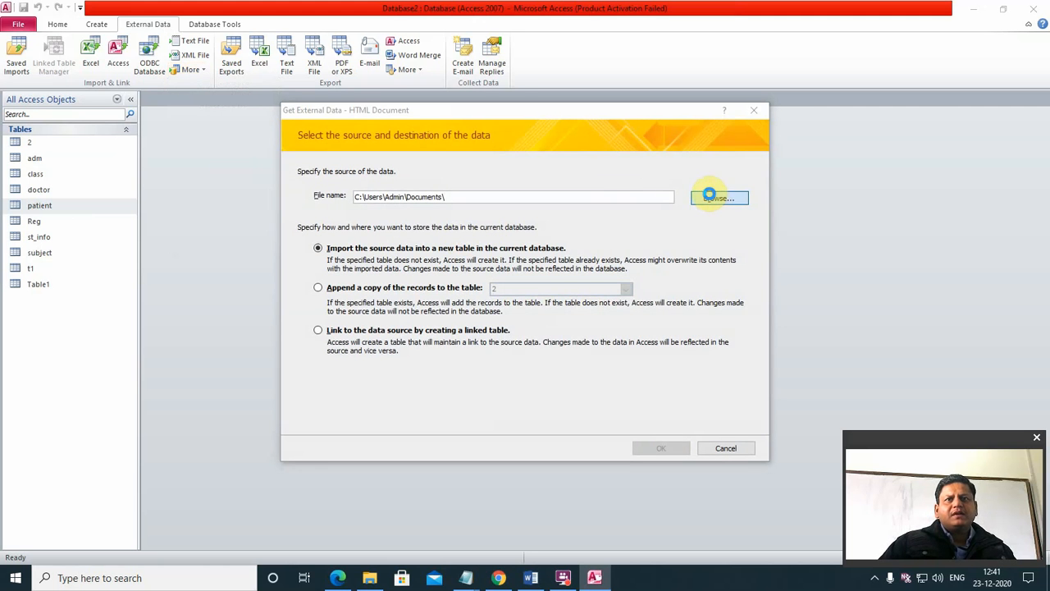
{"action": "left_click", "coordinate": [711, 202]}
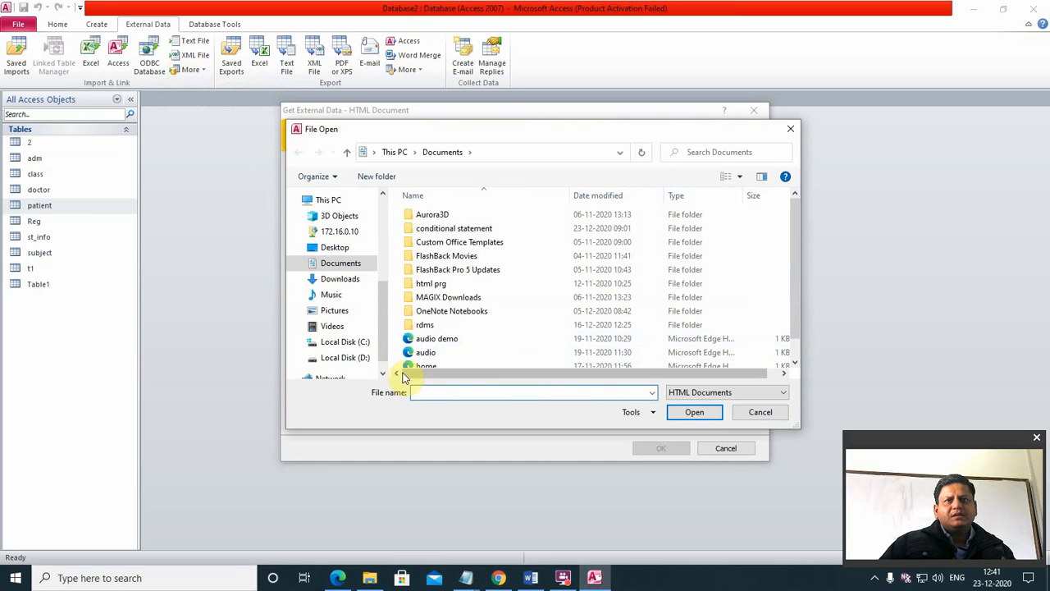
{"action": "left_click", "coordinate": [425, 352]}
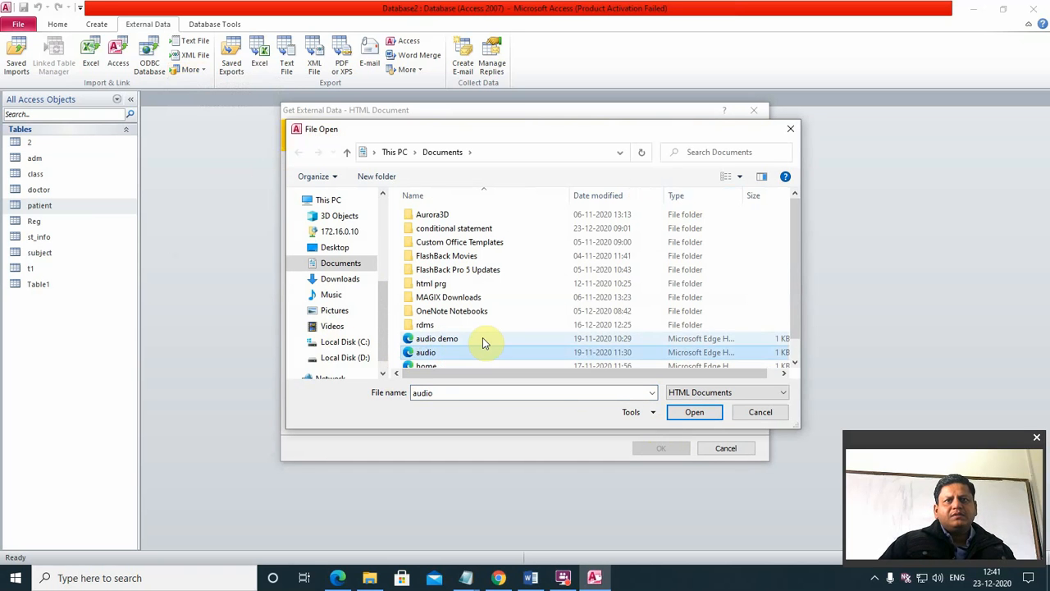
{"action": "left_click", "coordinate": [426, 366]}
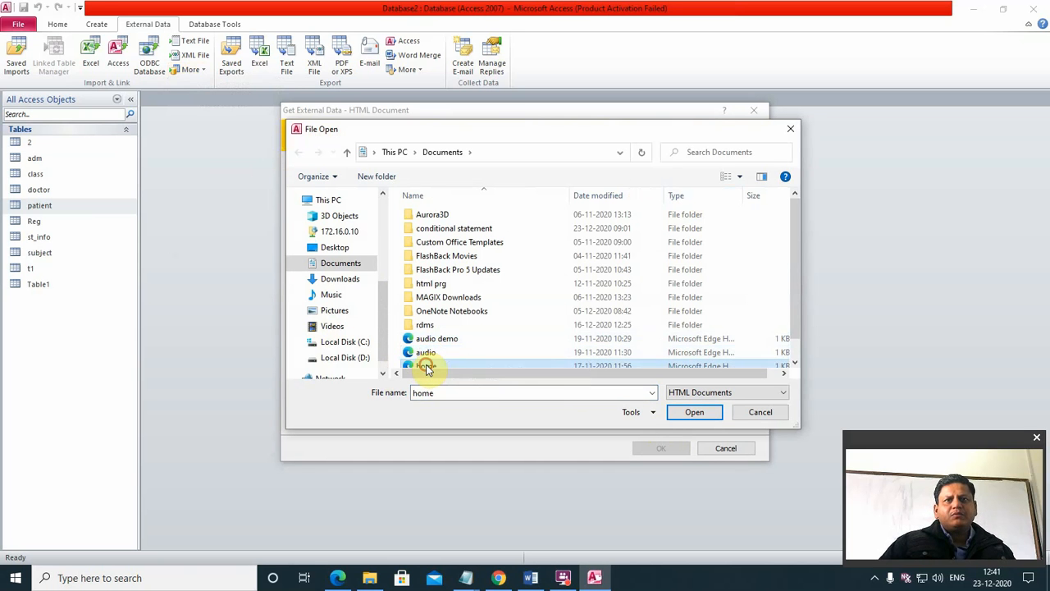
{"action": "left_click", "coordinate": [690, 413]}
{"action": "left_click", "coordinate": [668, 448]}
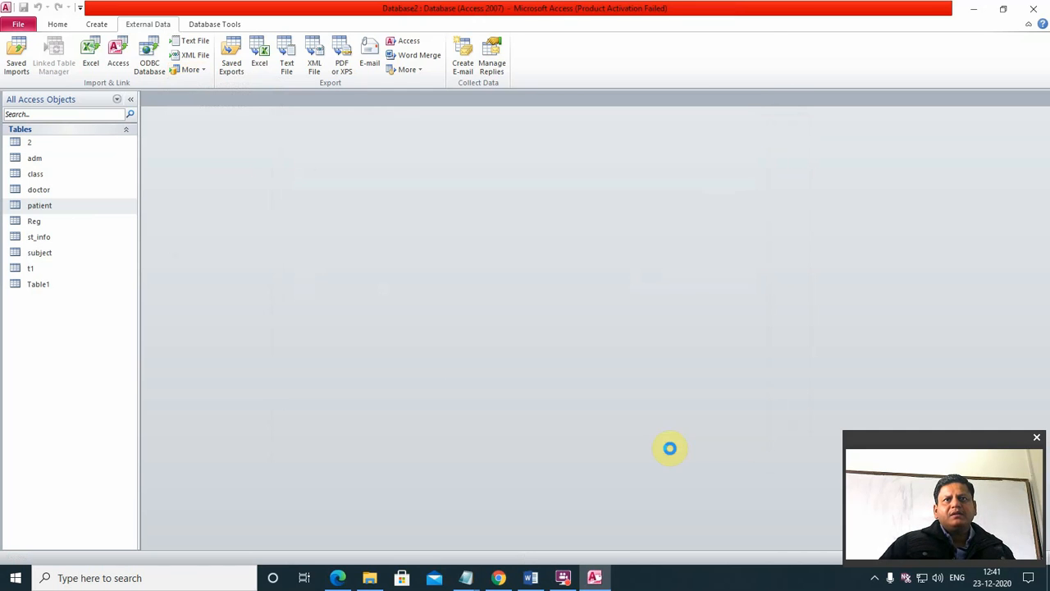
{"action": "left_click", "coordinate": [531, 323]}
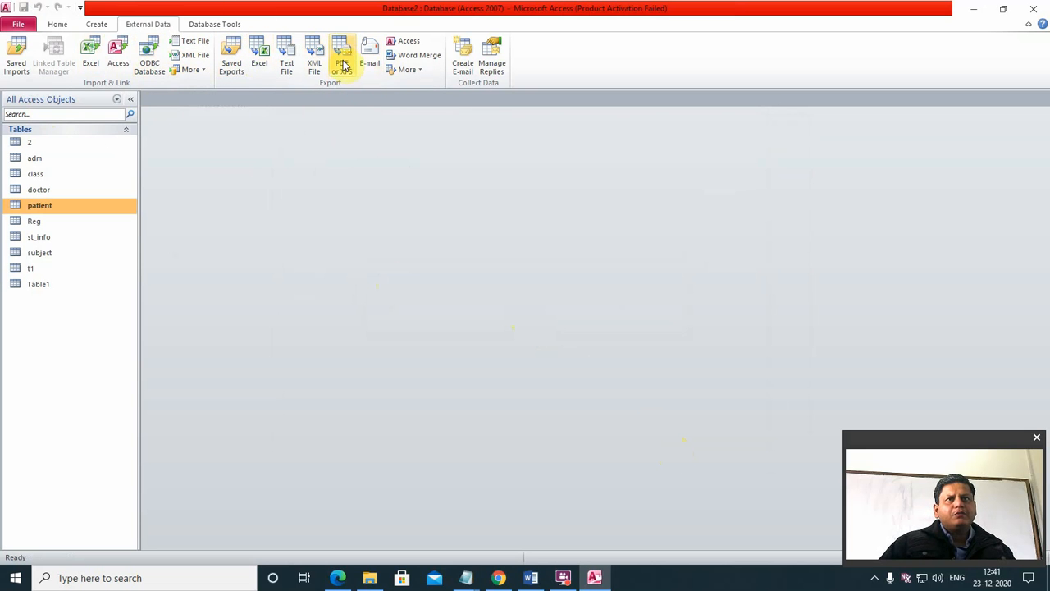
Export the patient table to patient.html in Documents as an HTML document without formatting, and without saving the export steps.
{"action": "left_click", "coordinate": [418, 73]}
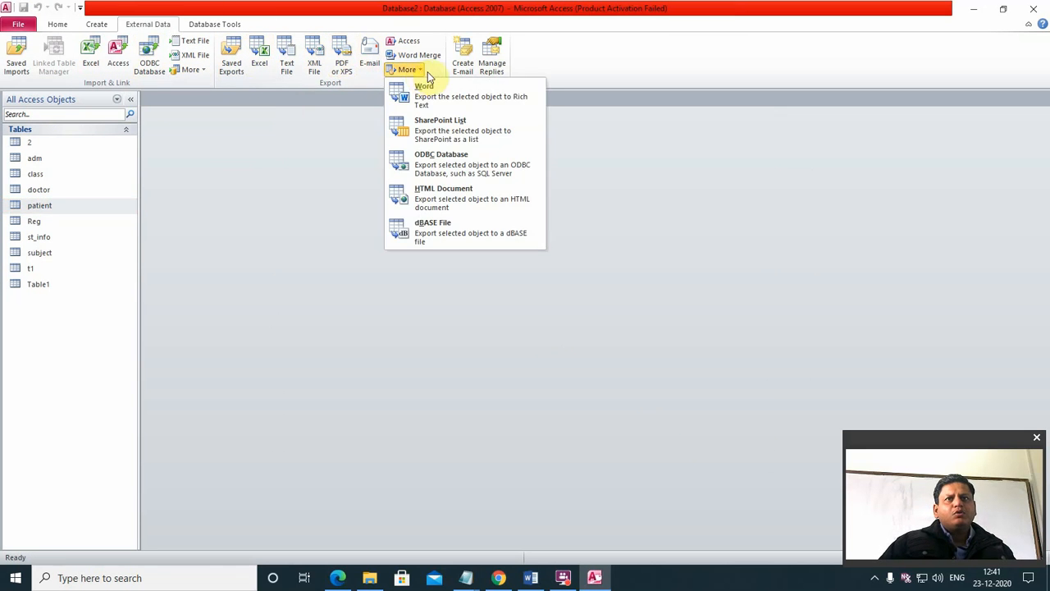
{"action": "left_click", "coordinate": [459, 199]}
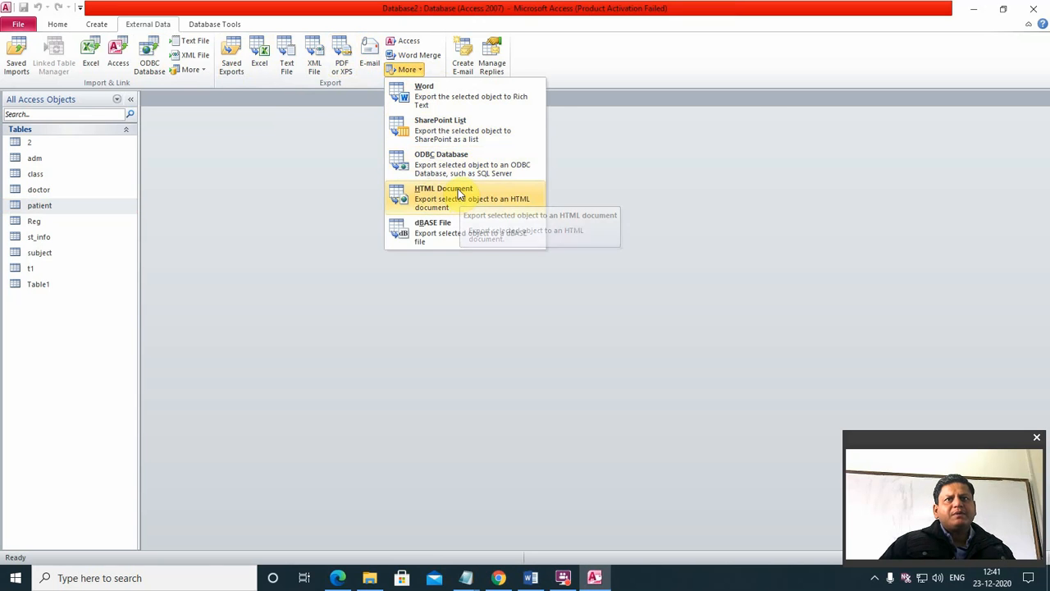
{"action": "left_click", "coordinate": [665, 447]}
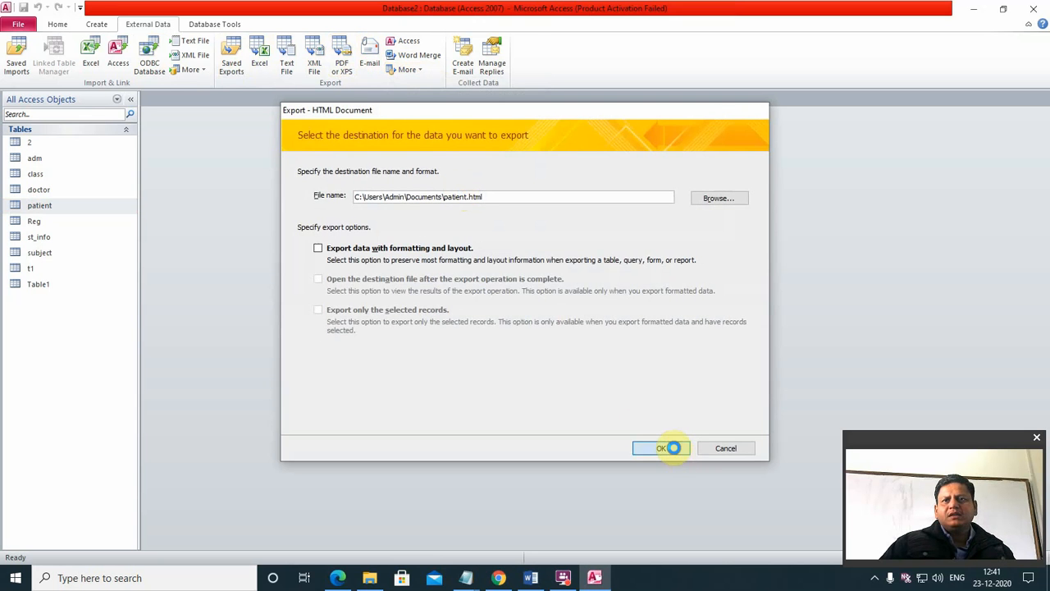
{"action": "left_click", "coordinate": [718, 449]}
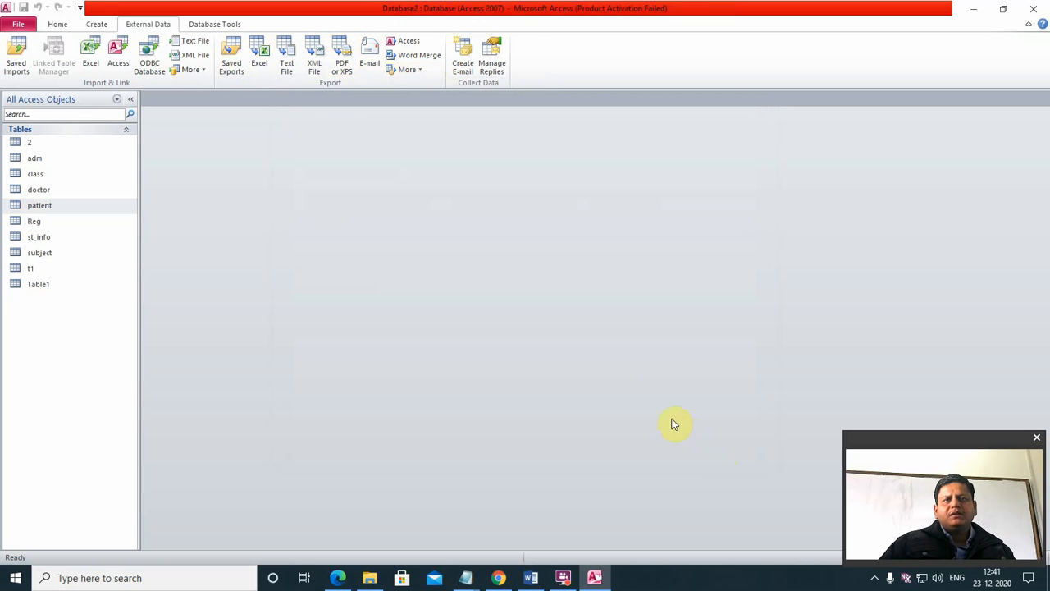
Switch to the Documents folder, locate the exported patient HTML file and open it in the browser.
{"action": "left_click", "coordinate": [369, 577]}
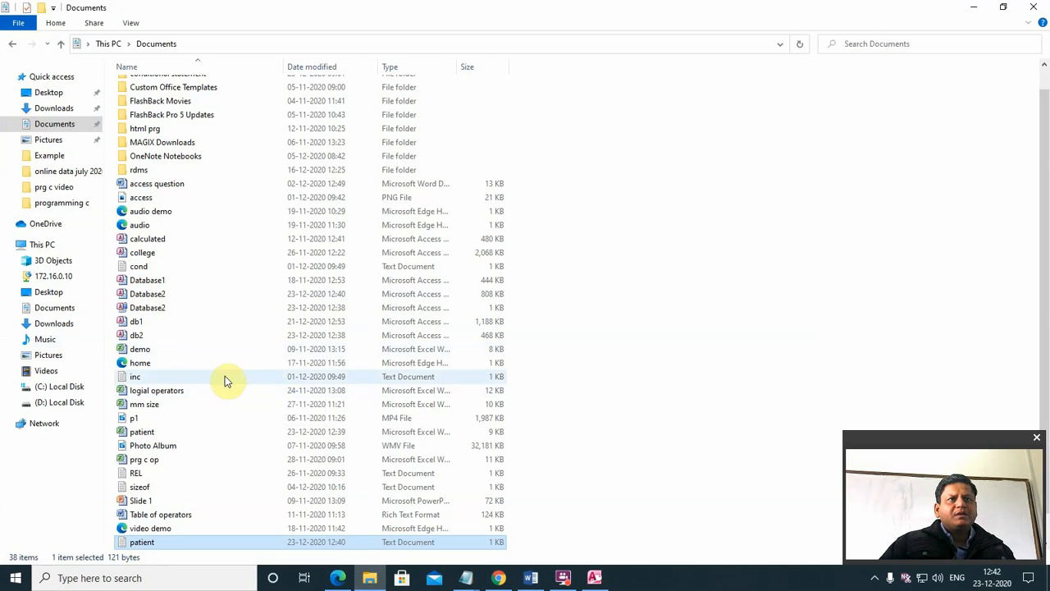
{"action": "scroll", "coordinate": [254, 376], "scroll_direction": "up", "scroll_amount": 1}
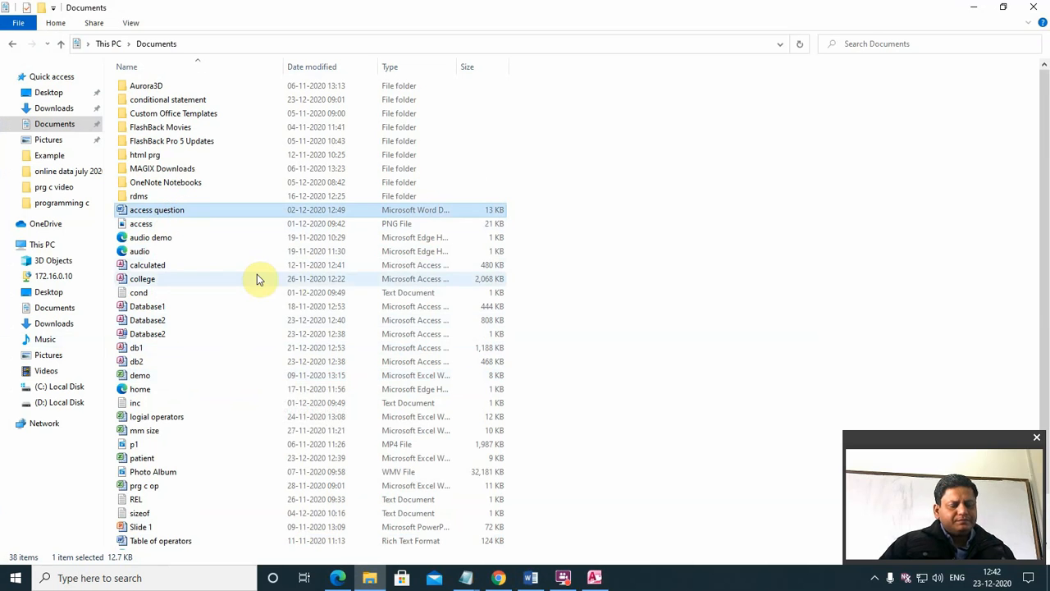
{"action": "key", "text": "p"}
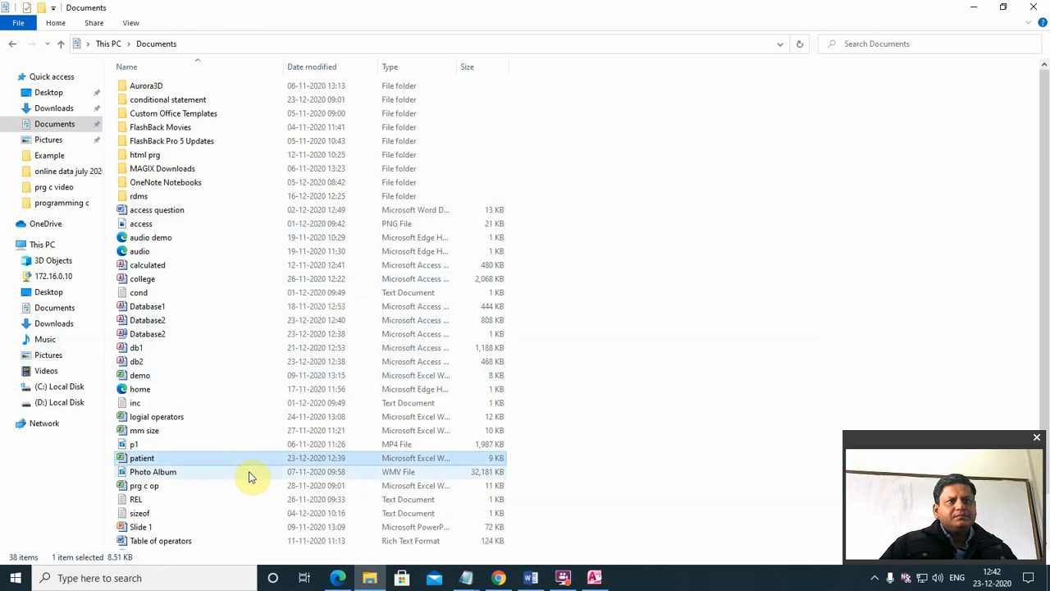
{"action": "left_click", "coordinate": [248, 473]}
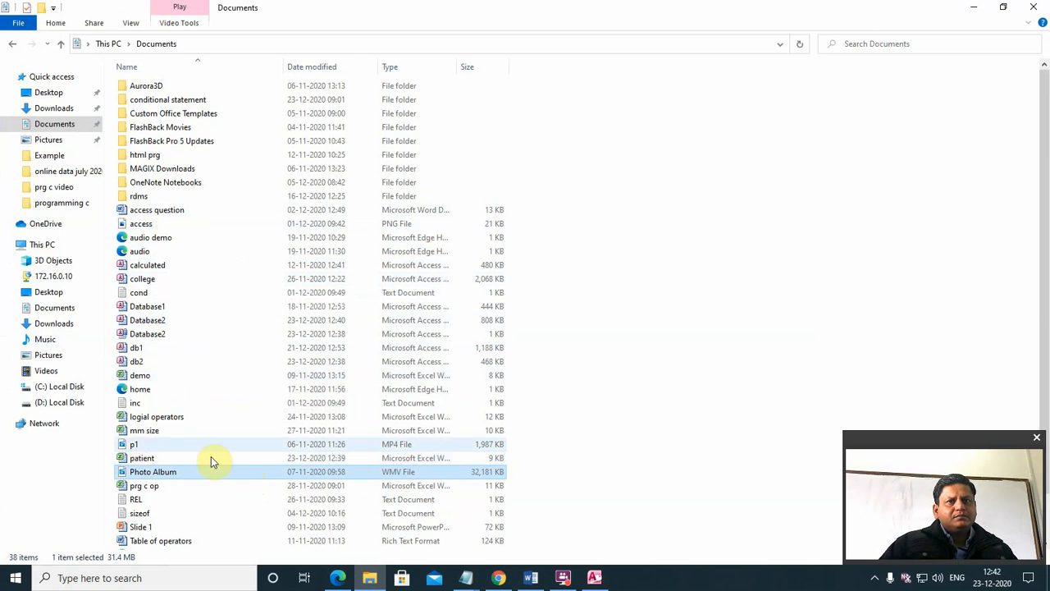
{"action": "key", "text": "p"}
{"action": "key", "text": "p"}
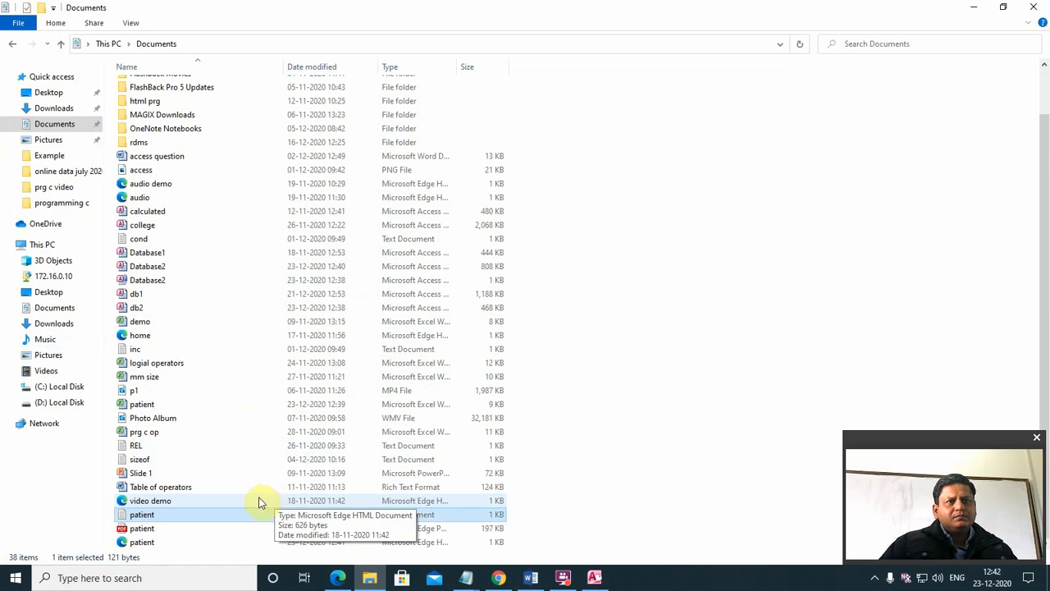
{"action": "left_click", "coordinate": [141, 541]}
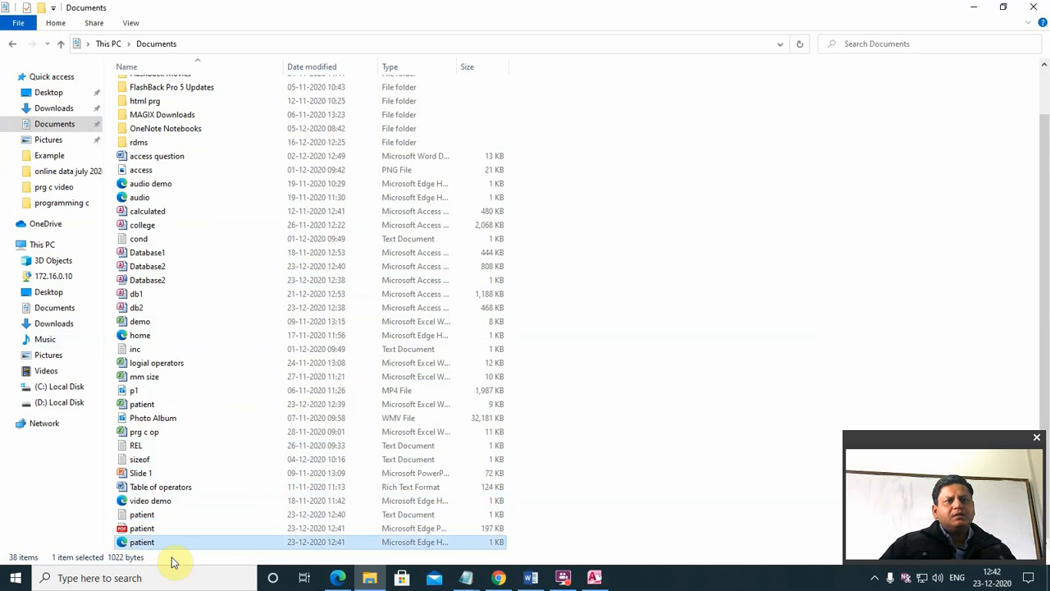
{"action": "double_click", "coordinate": [149, 543]}
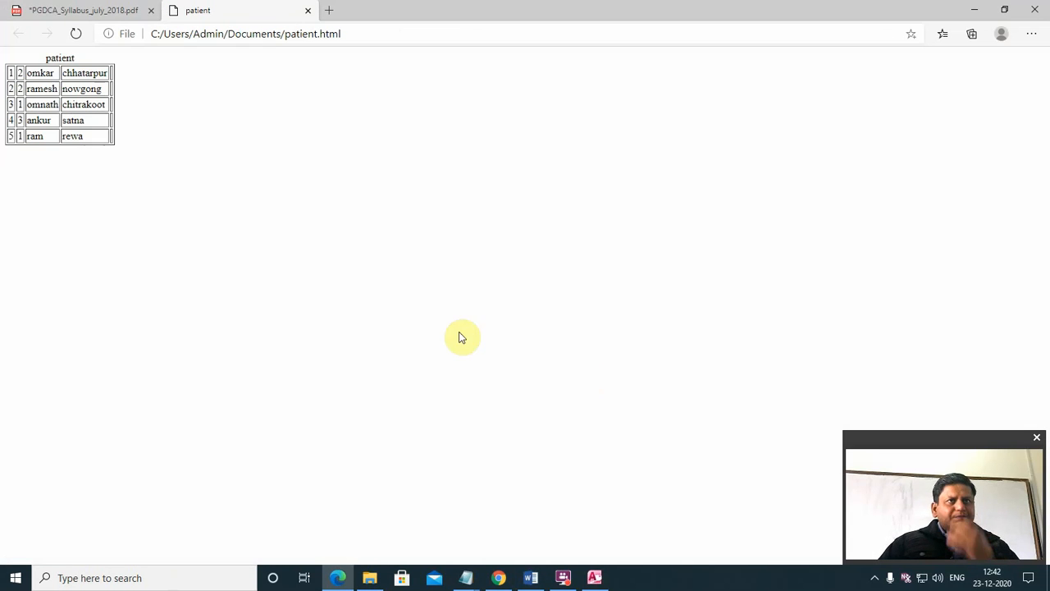
Examine the enlarged patient table in the browser and close its page.
{"action": "scroll", "coordinate": [171, 159], "scroll_direction": "up", "scroll_amount": 6}
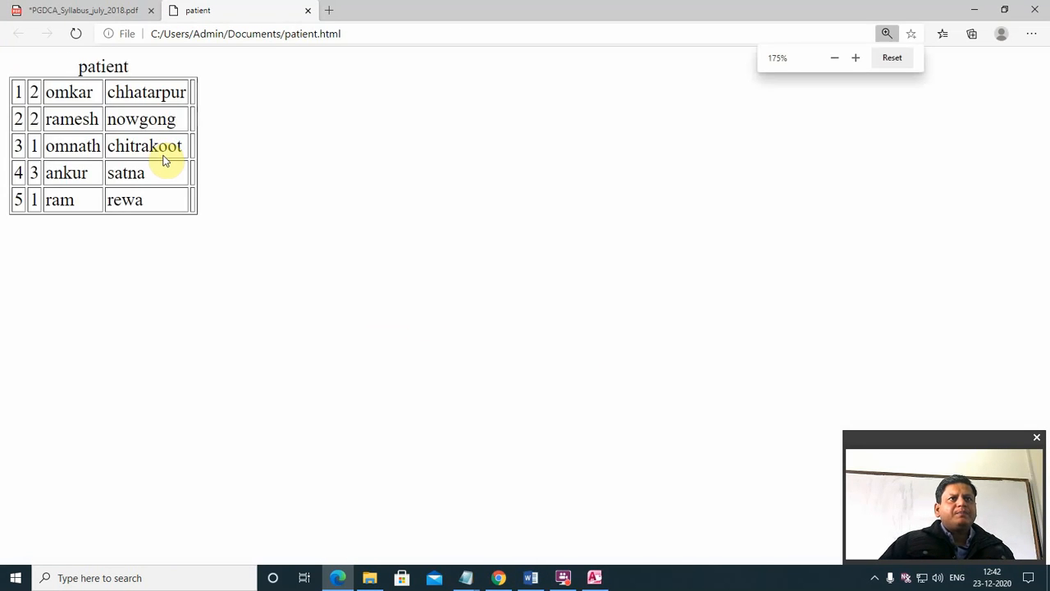
{"action": "scroll", "coordinate": [223, 183], "scroll_direction": "up", "scroll_amount": 3}
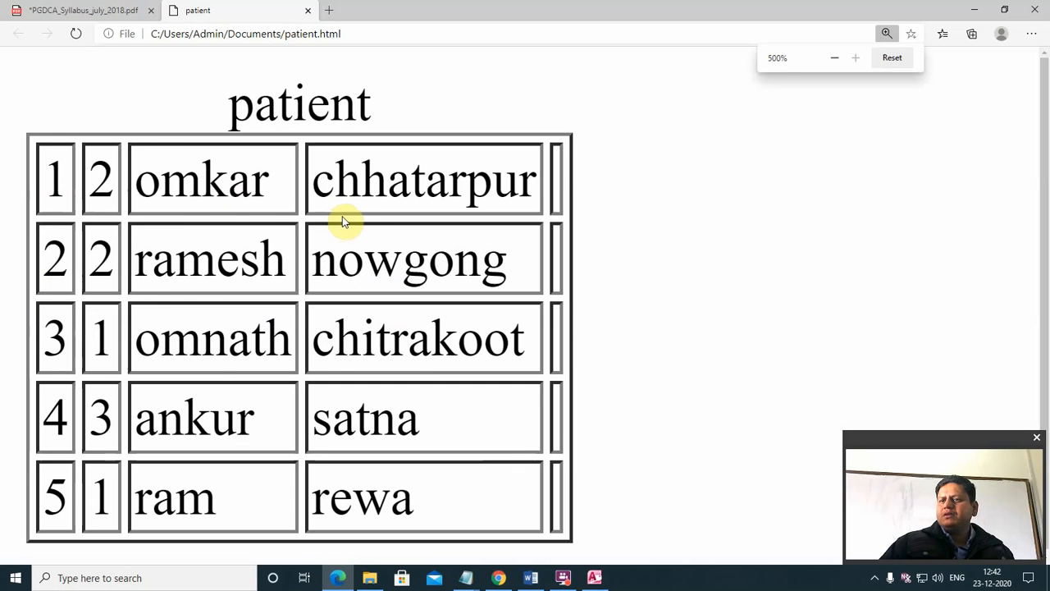
{"action": "scroll", "coordinate": [359, 219], "scroll_direction": "down", "scroll_amount": 2}
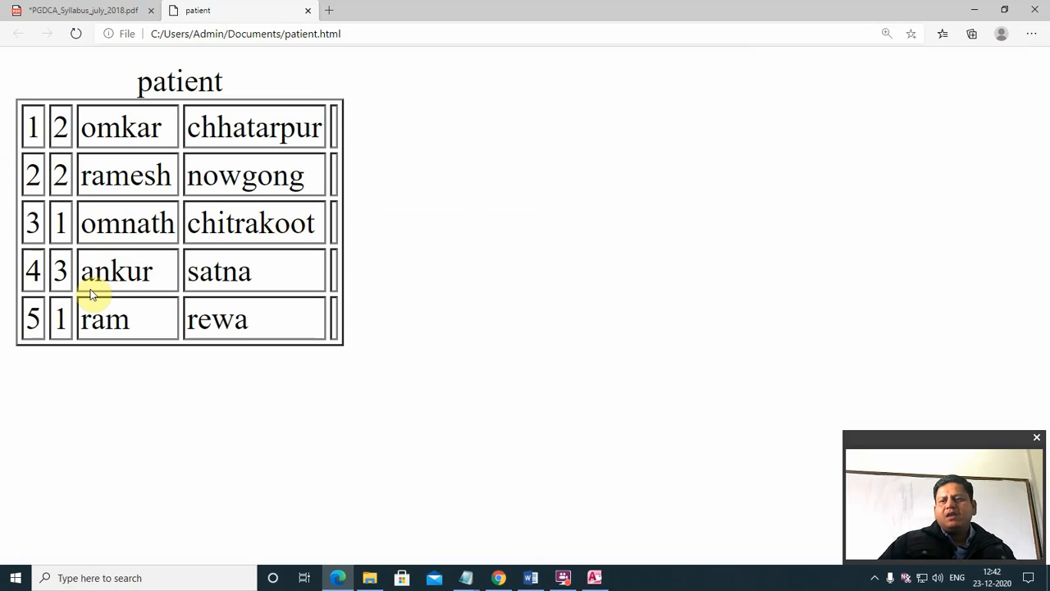
{"action": "right_click", "coordinate": [498, 206]}
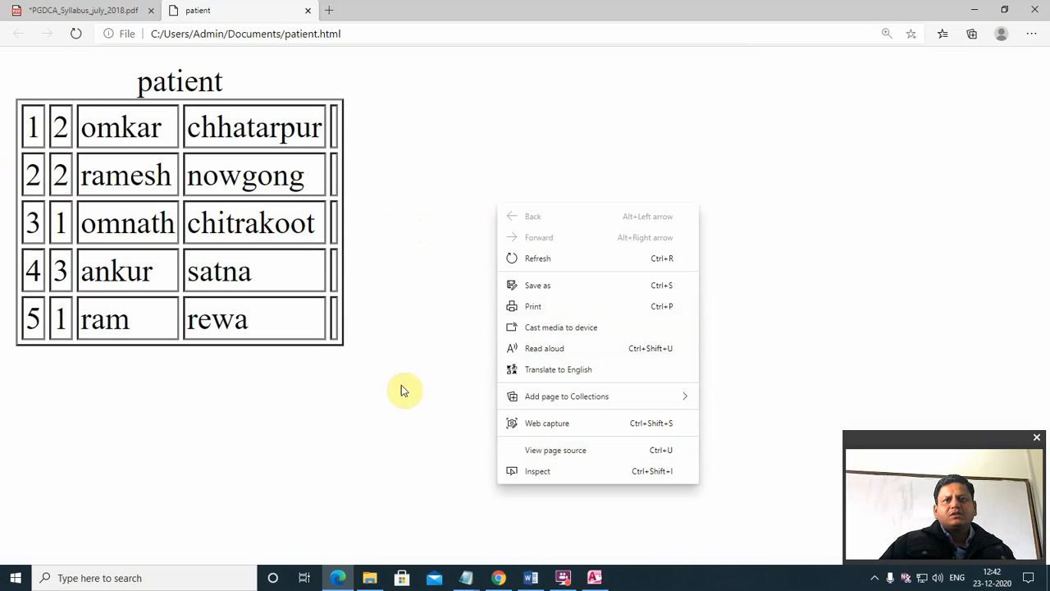
{"action": "left_click", "coordinate": [403, 165]}
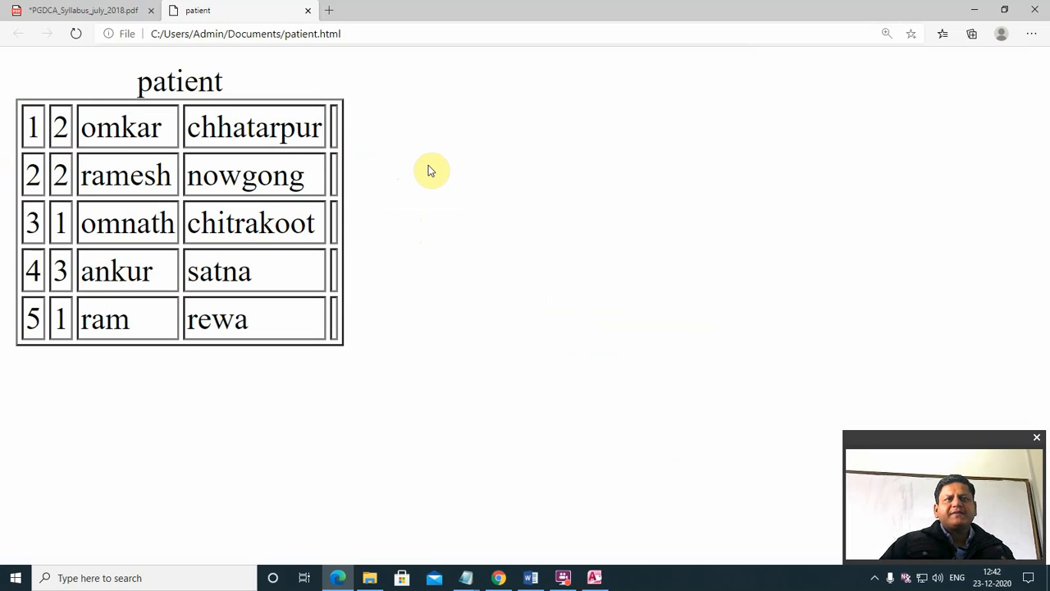
{"action": "left_click", "coordinate": [306, 11]}
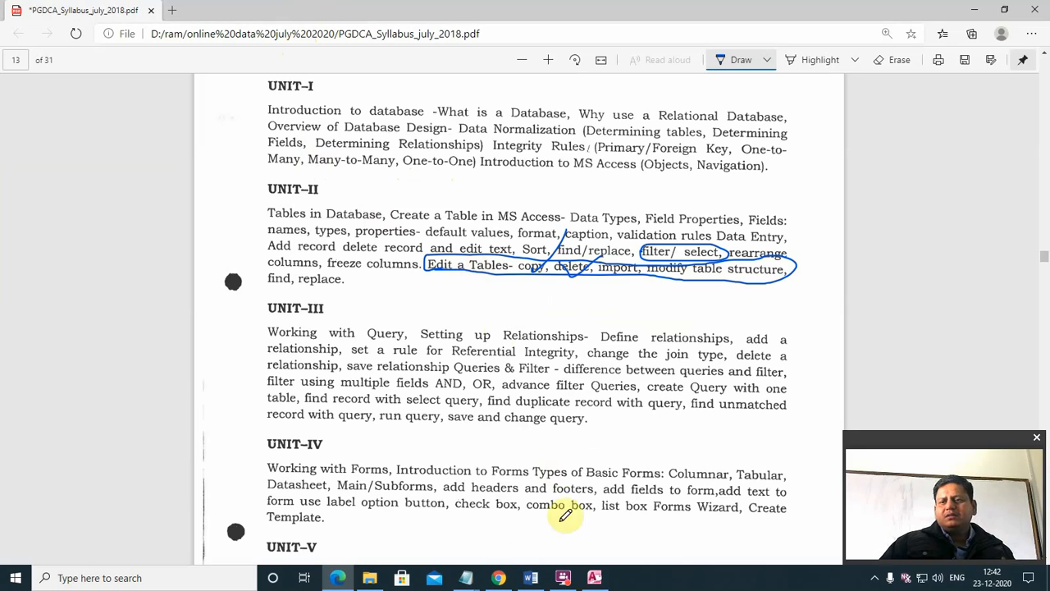
Switch back to Access and start importing the demo Excel workbook from Documents into a new table.
{"action": "left_click", "coordinate": [594, 577]}
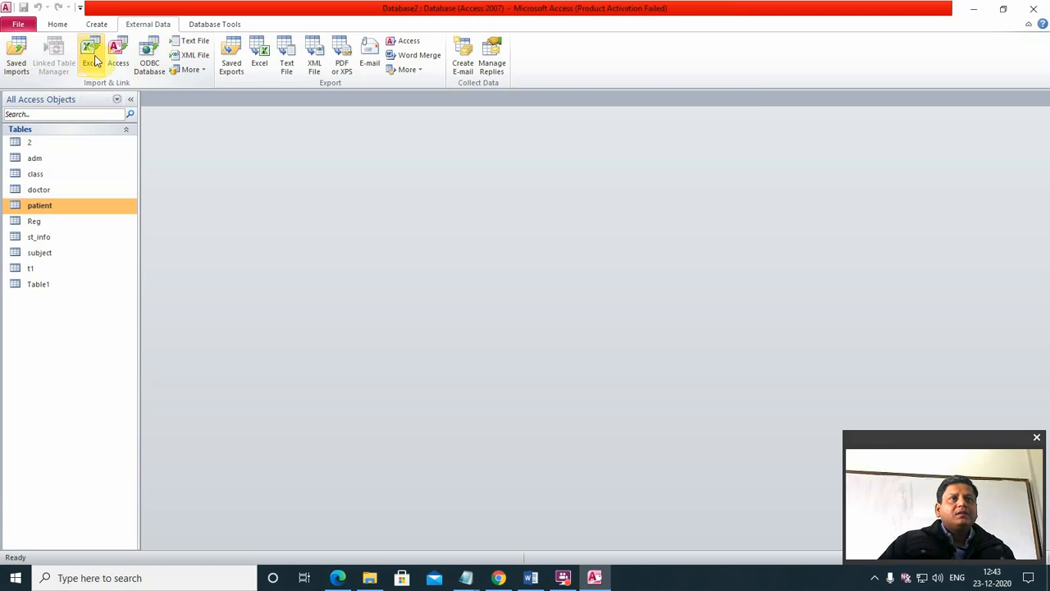
{"action": "left_click", "coordinate": [92, 58]}
{"action": "left_click", "coordinate": [713, 197]}
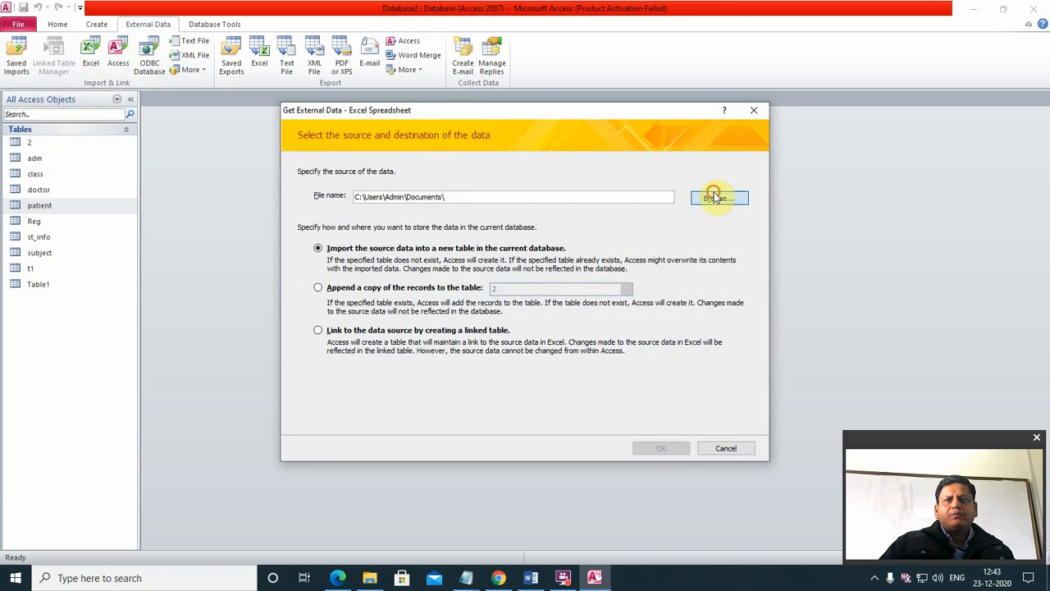
{"action": "scroll", "coordinate": [550, 320], "scroll_direction": "down", "scroll_amount": 1}
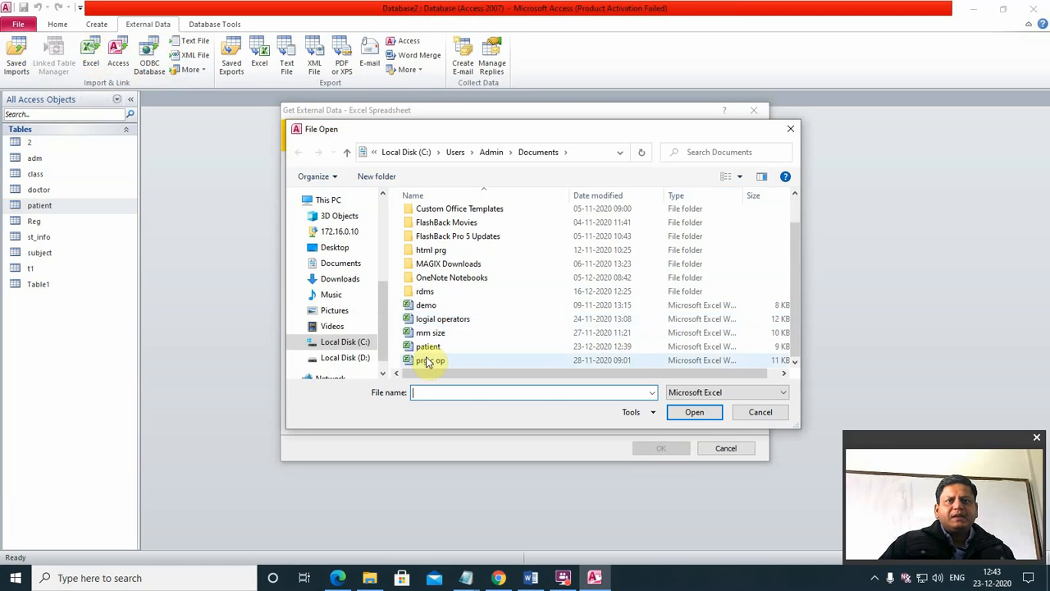
{"action": "left_click", "coordinate": [422, 305]}
{"action": "left_click", "coordinate": [693, 412]}
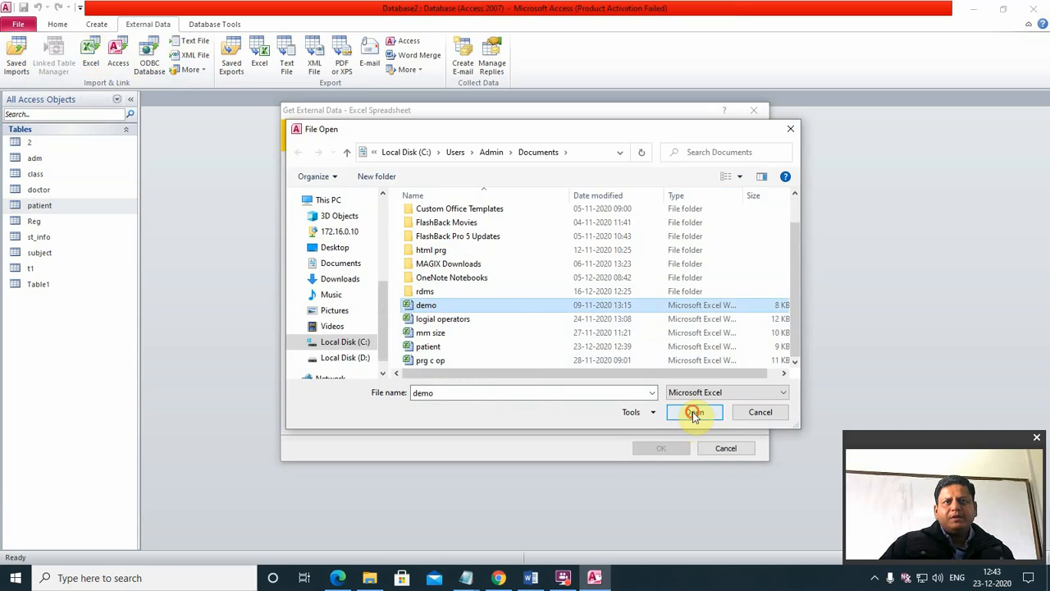
{"action": "left_click", "coordinate": [661, 450]}
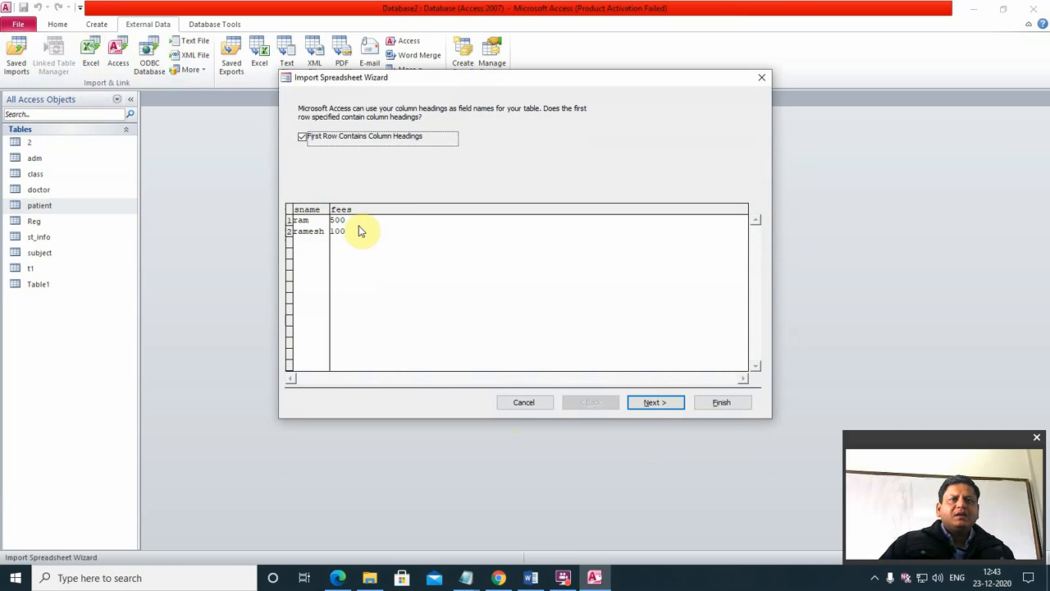
Accept the first row as column headings, review the sname and fees field options, and keep Text as the data type for sname.
{"action": "left_click", "coordinate": [644, 402]}
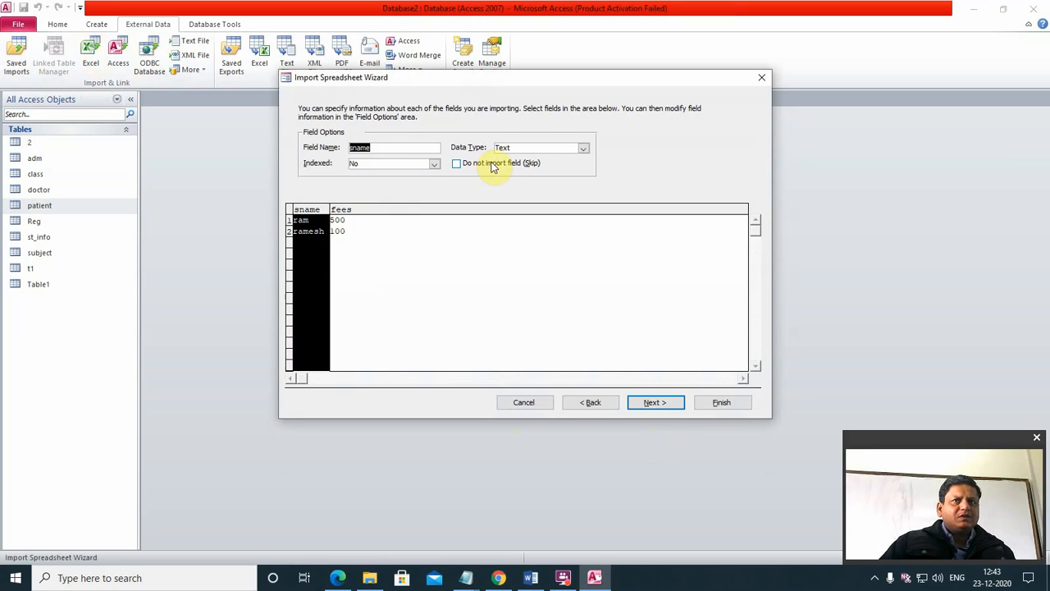
{"action": "left_click", "coordinate": [336, 232]}
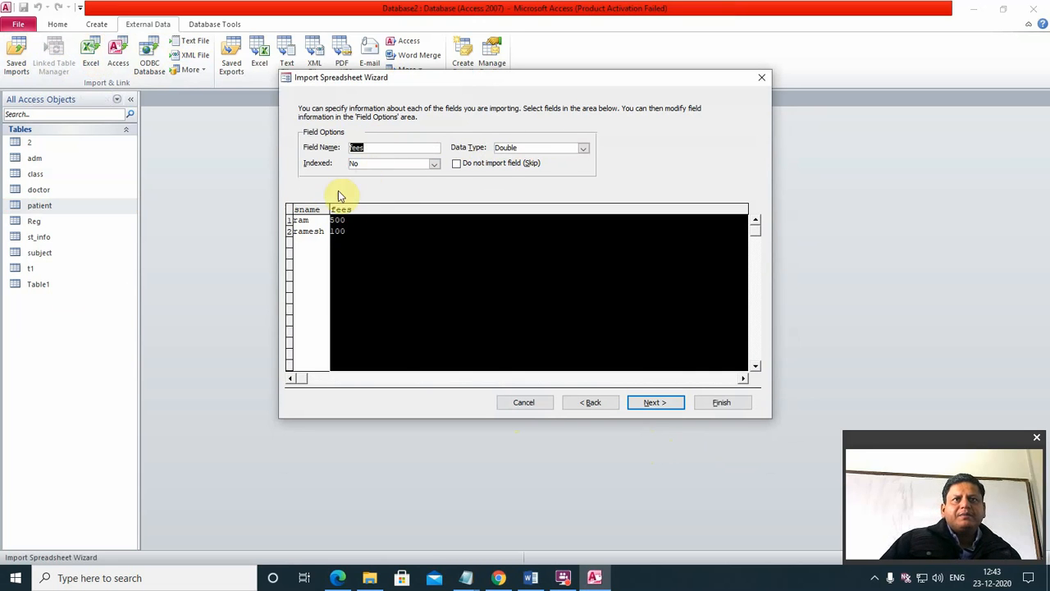
{"action": "left_click", "coordinate": [303, 227]}
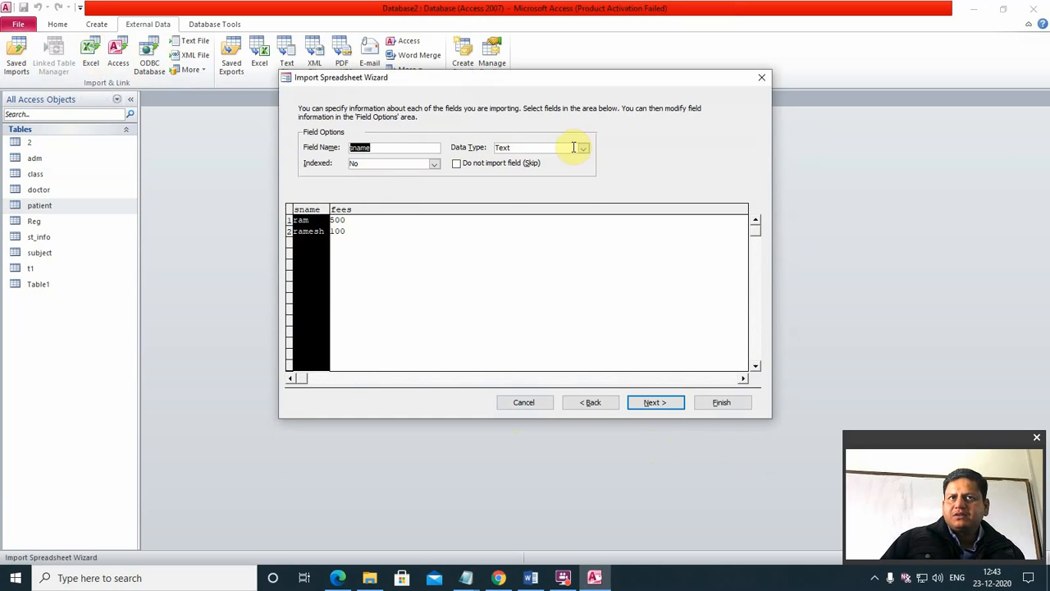
{"action": "left_click", "coordinate": [584, 150]}
{"action": "left_click", "coordinate": [584, 149]}
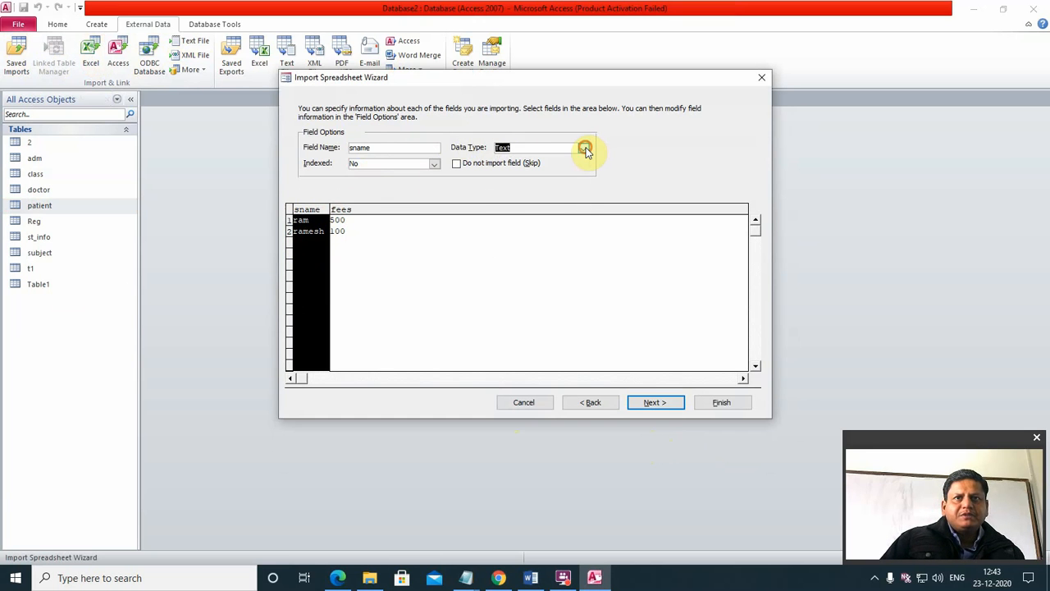
{"action": "left_click", "coordinate": [652, 407]}
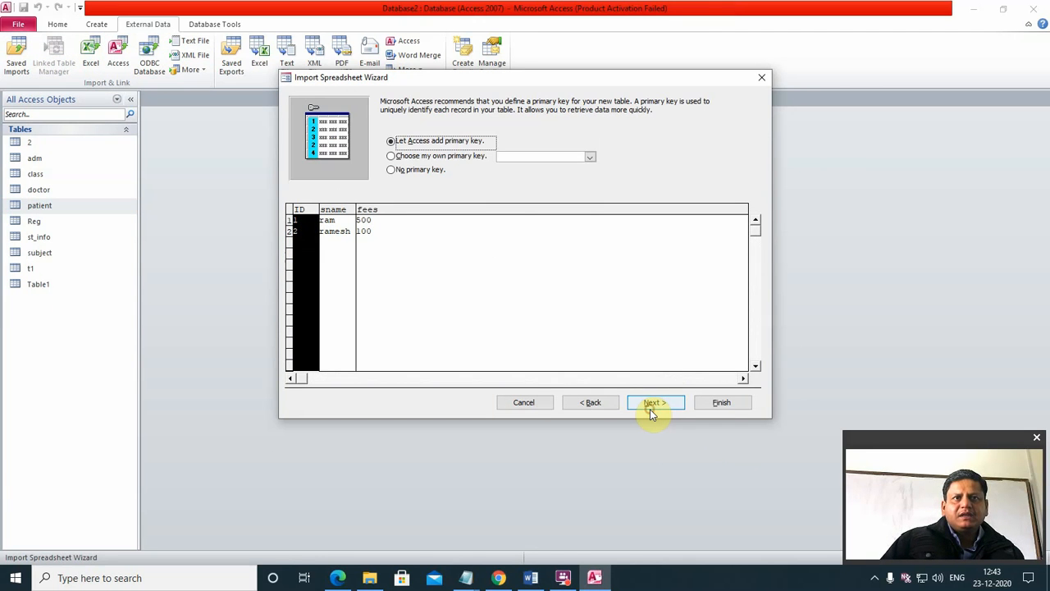
Choose sname as the primary key, finish importing the workbook into table Sheet1, and close without saving the import steps.
{"action": "left_click", "coordinate": [590, 156]}
{"action": "left_click", "coordinate": [591, 156]}
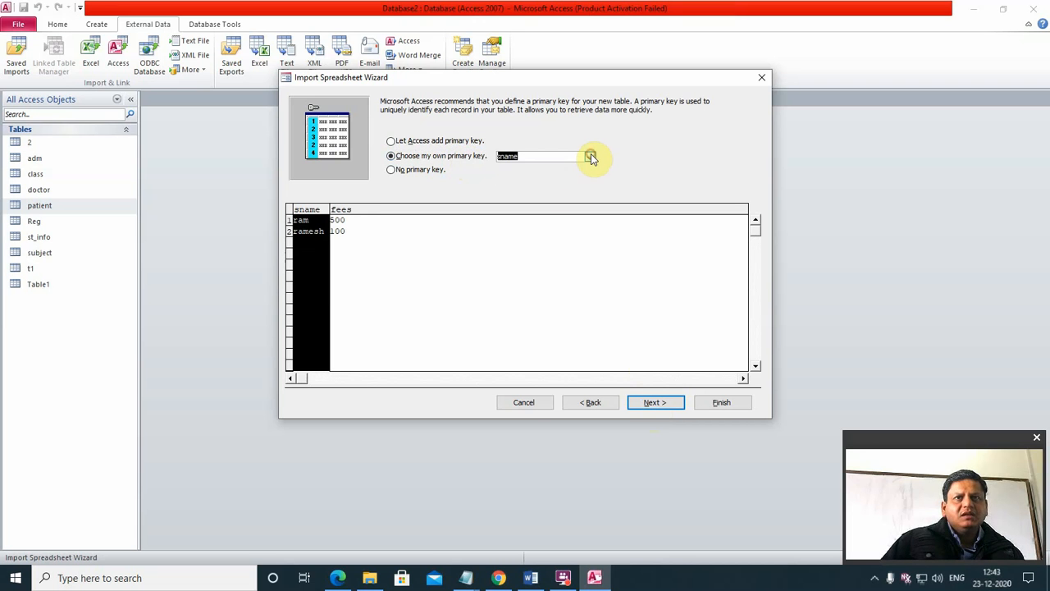
{"action": "left_click", "coordinate": [392, 141]}
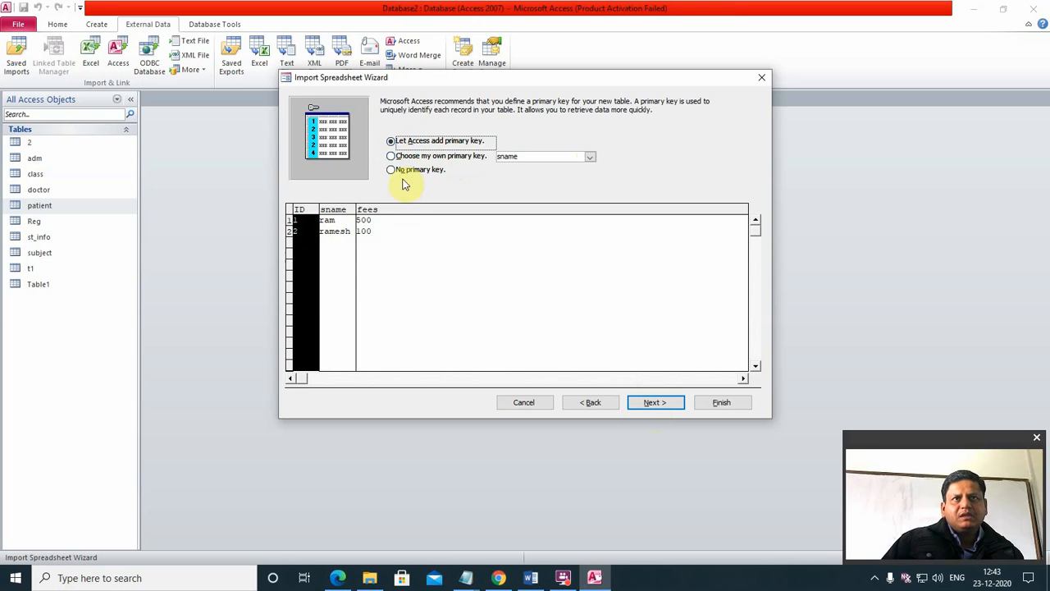
{"action": "left_click", "coordinate": [393, 155]}
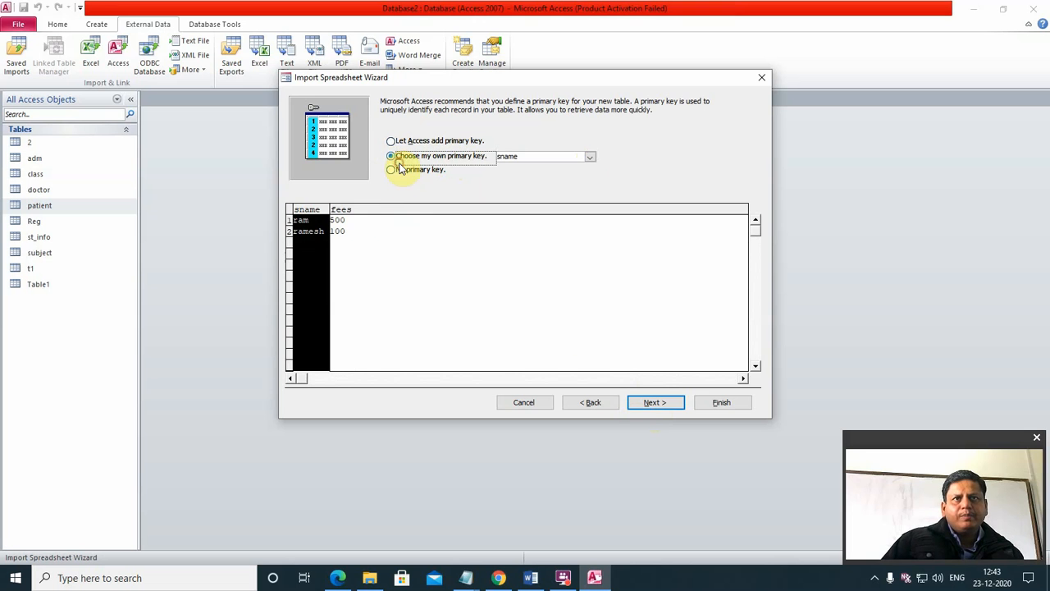
{"action": "left_click", "coordinate": [653, 402]}
{"action": "left_click", "coordinate": [712, 402]}
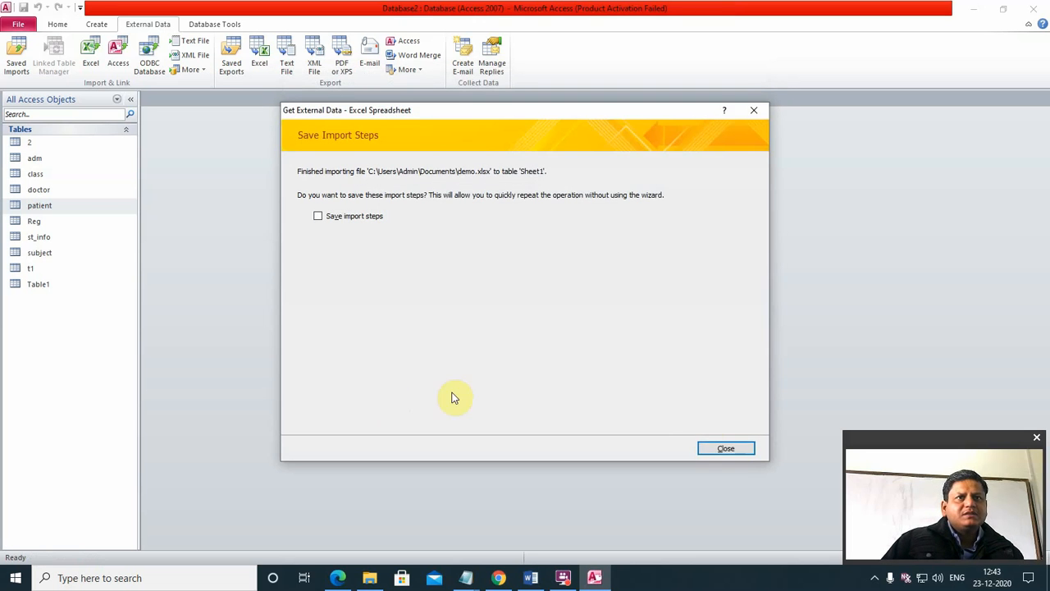
{"action": "left_click", "coordinate": [733, 452]}
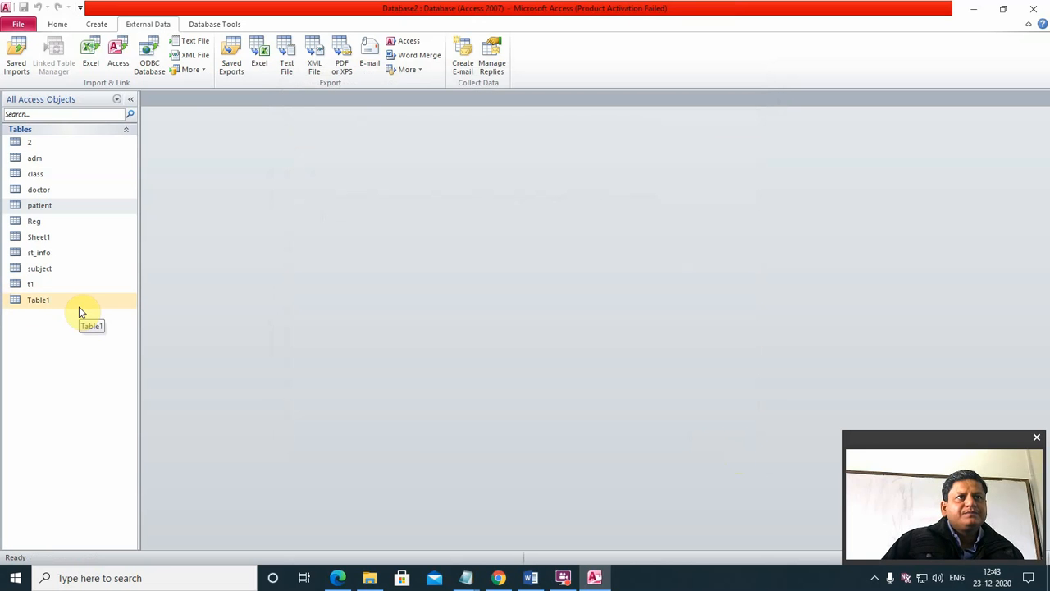
Open the Table1, t1, Reg, class, adm and imported Sheet1 tables to examine their records.
{"action": "double_click", "coordinate": [31, 298]}
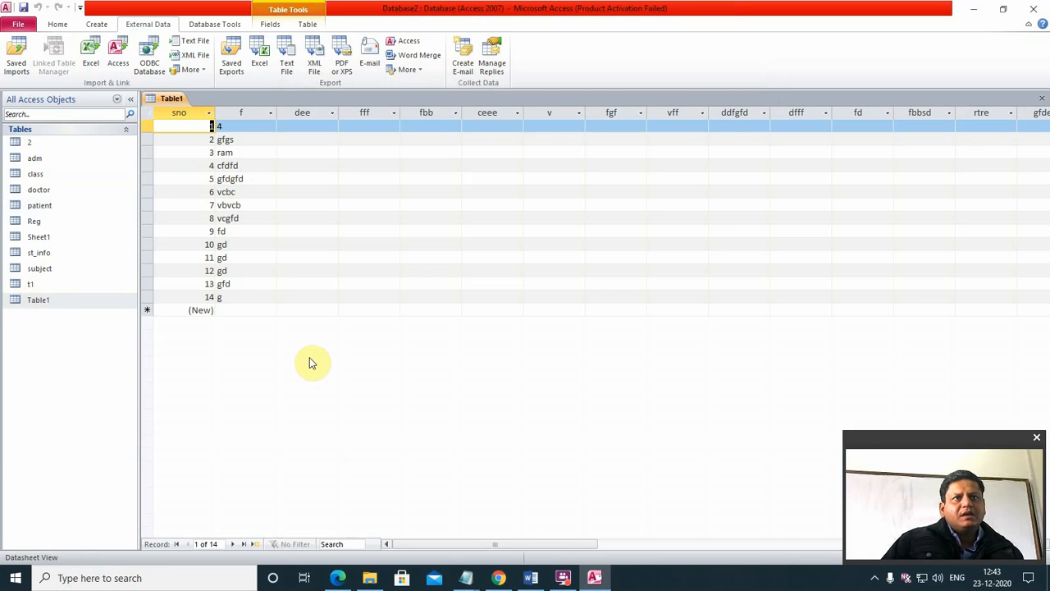
{"action": "double_click", "coordinate": [28, 285]}
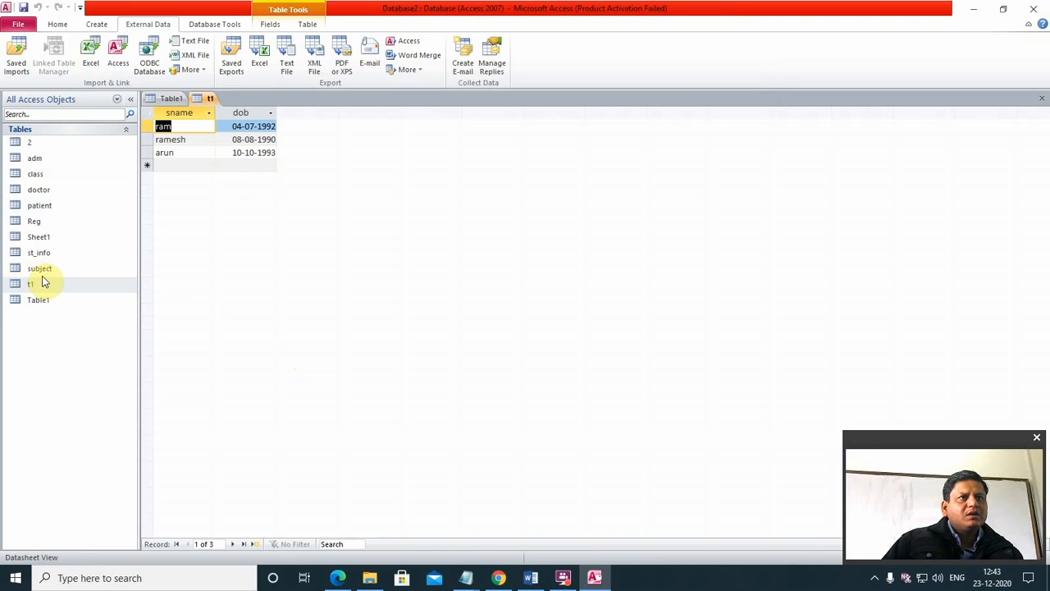
{"action": "left_click", "coordinate": [34, 223]}
{"action": "double_click", "coordinate": [34, 224]}
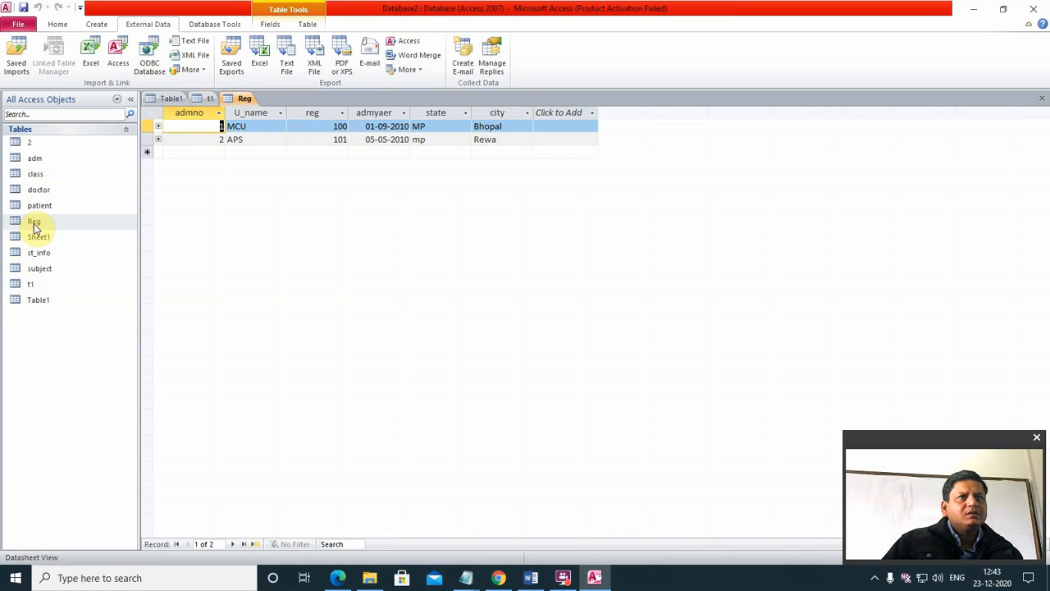
{"action": "double_click", "coordinate": [33, 174]}
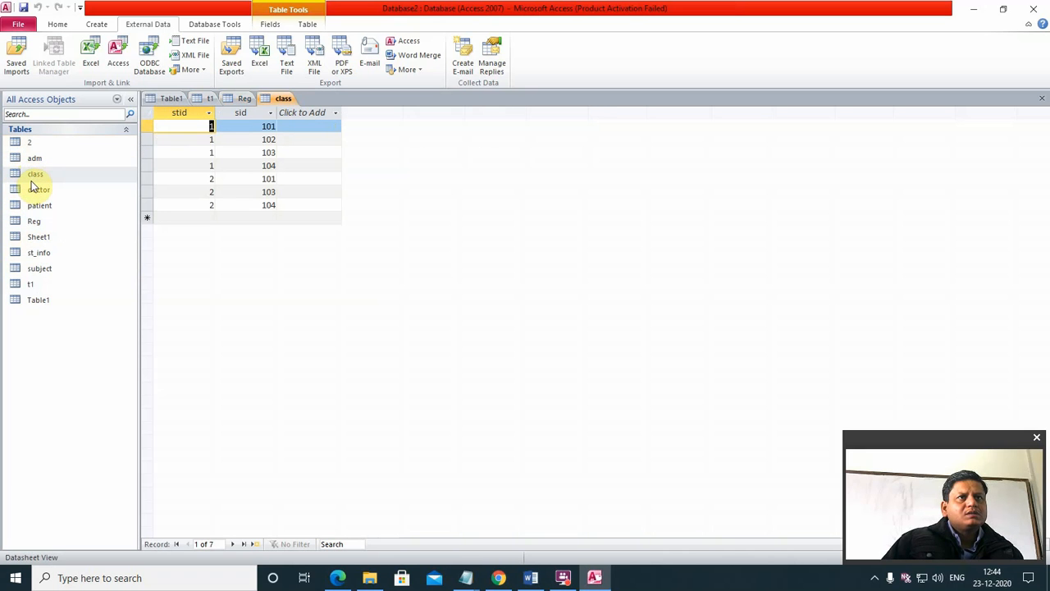
{"action": "left_click", "coordinate": [38, 160]}
{"action": "double_click", "coordinate": [38, 160]}
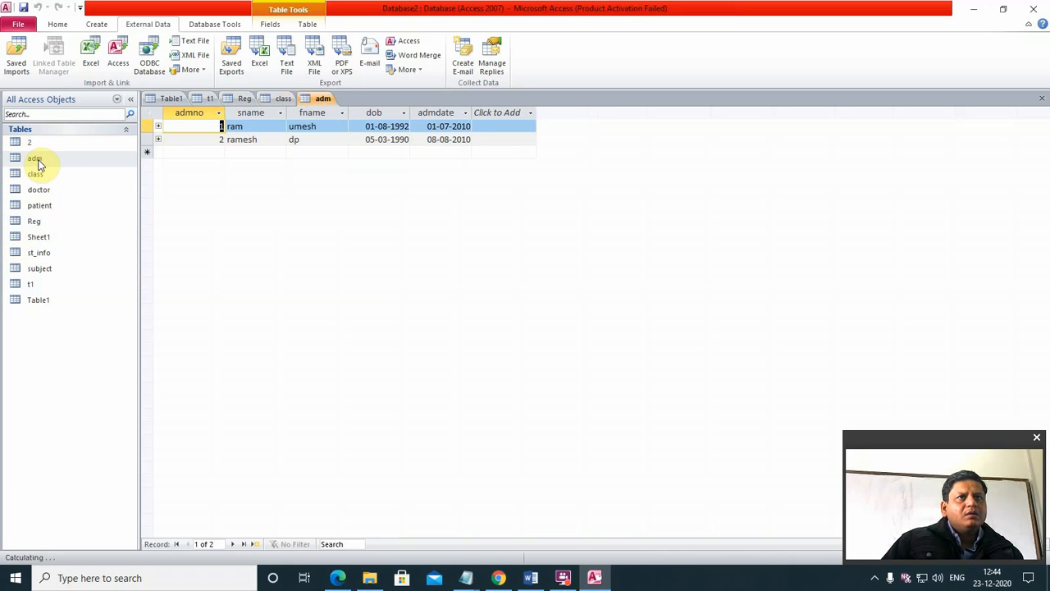
{"action": "double_click", "coordinate": [41, 236]}
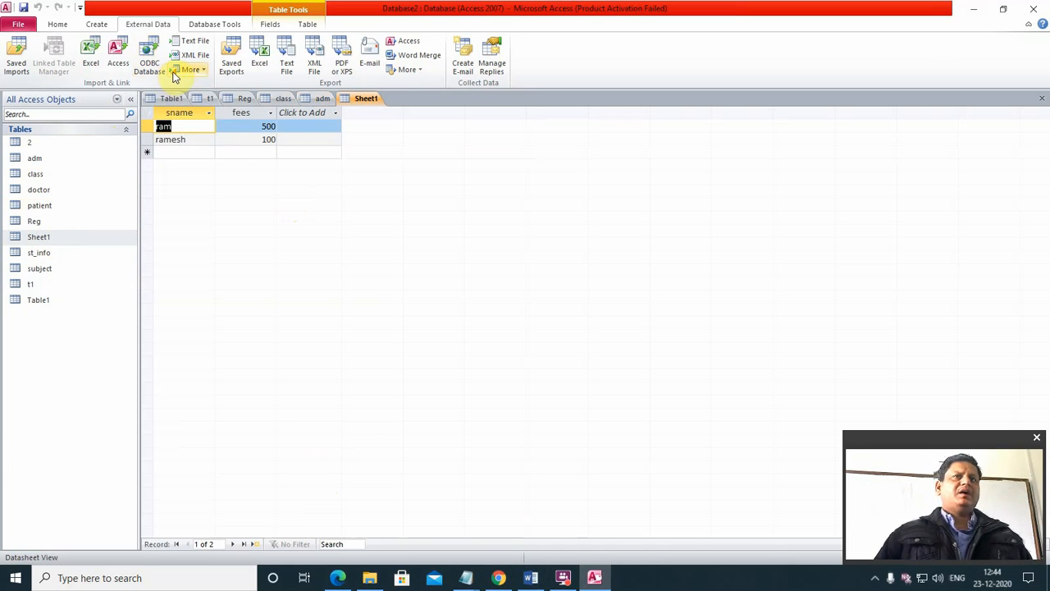
Start importing the text file patient.txt from the Documents folder into a new table in the current database.
{"action": "left_click", "coordinate": [182, 45]}
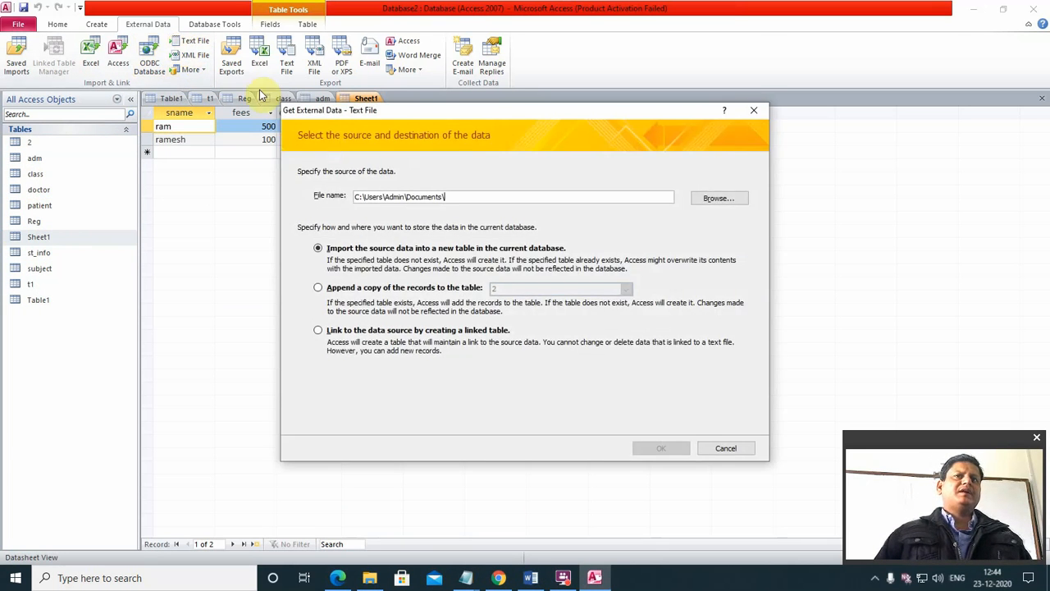
{"action": "left_click", "coordinate": [716, 199]}
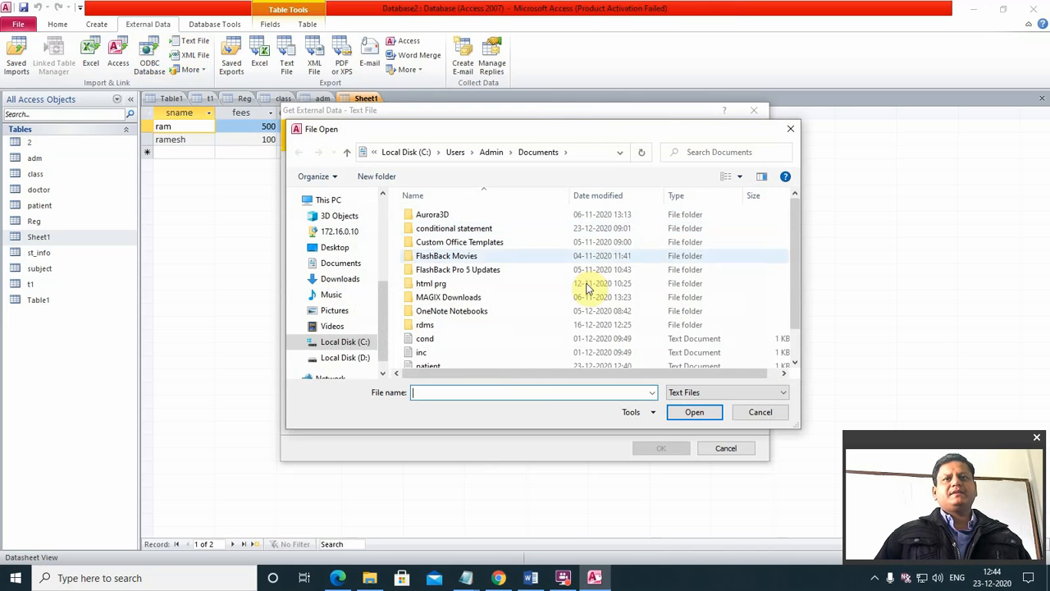
{"action": "scroll", "coordinate": [500, 352], "scroll_direction": "down", "scroll_amount": 1}
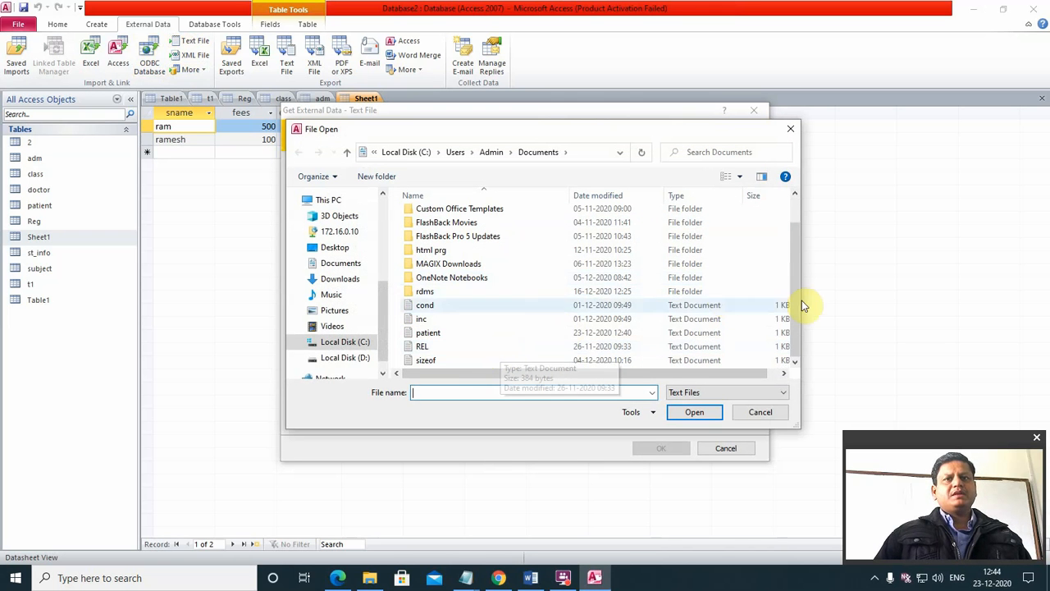
{"action": "left_click", "coordinate": [428, 333]}
{"action": "left_click", "coordinate": [695, 413]}
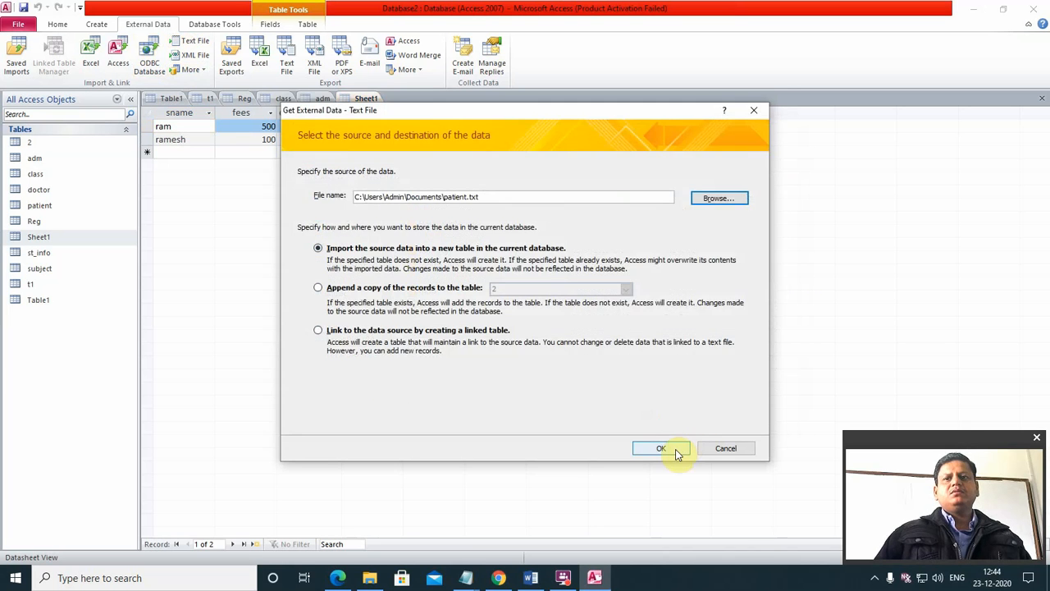
{"action": "left_click", "coordinate": [672, 447]}
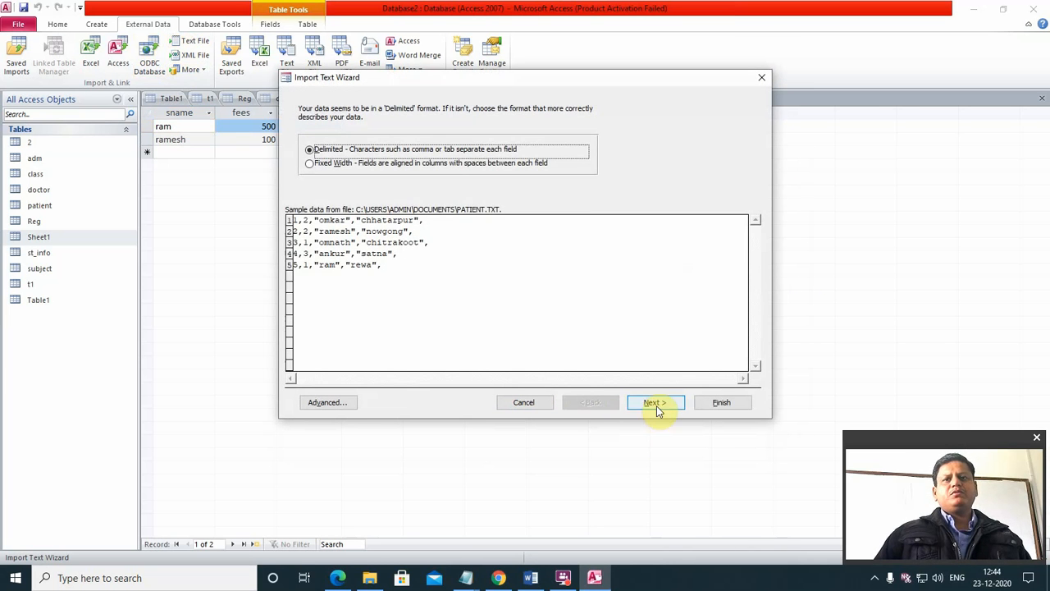
Accept the delimited format, default field options and Access-added primary key, and decline overwriting the existing Patient table.
{"action": "left_click", "coordinate": [661, 403]}
{"action": "left_click", "coordinate": [658, 402]}
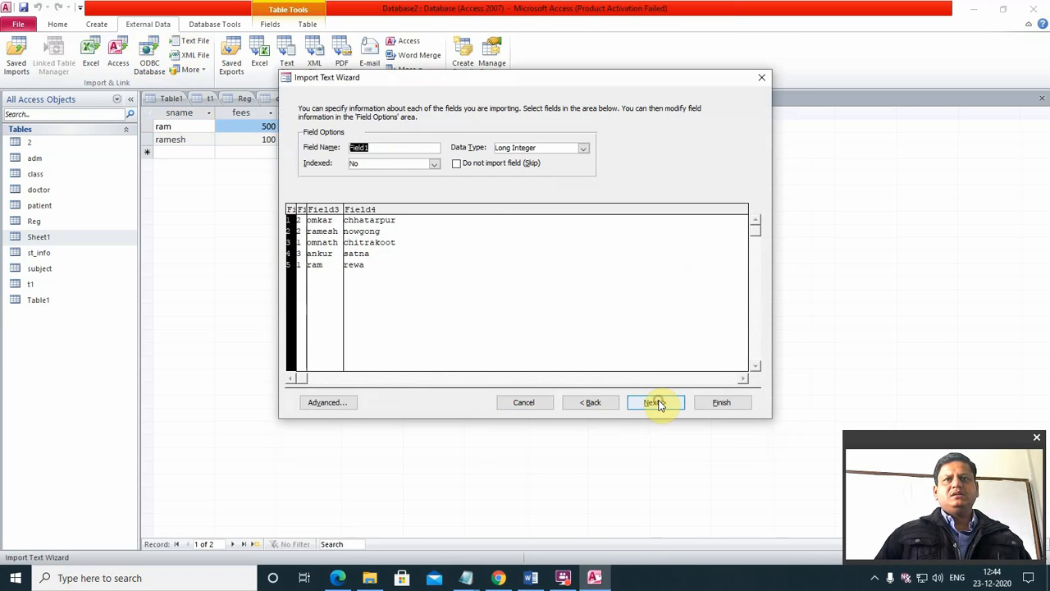
{"action": "left_click", "coordinate": [661, 403]}
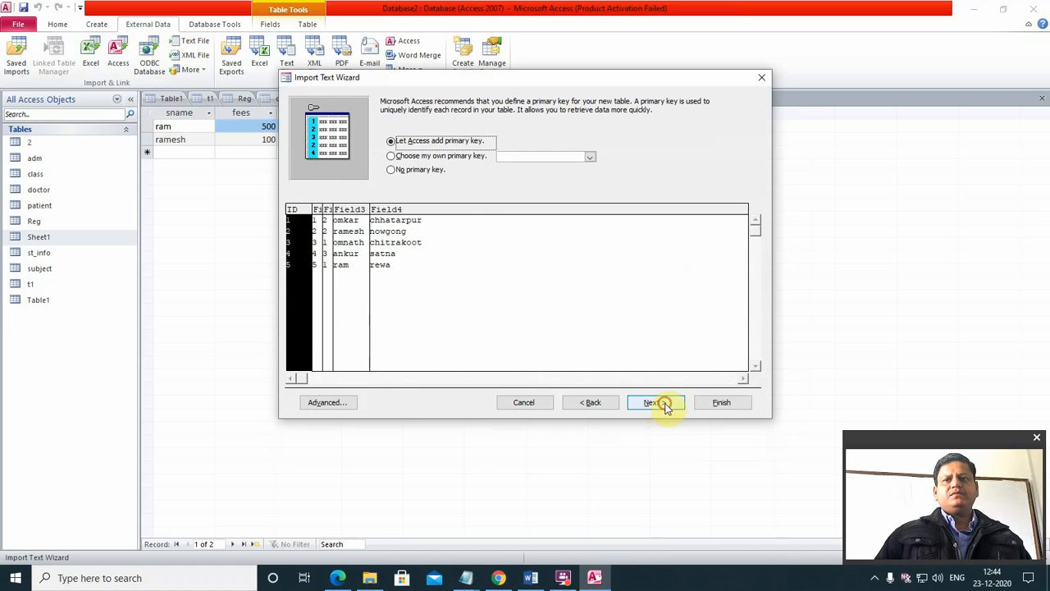
{"action": "left_click", "coordinate": [661, 403]}
{"action": "left_click", "coordinate": [712, 403]}
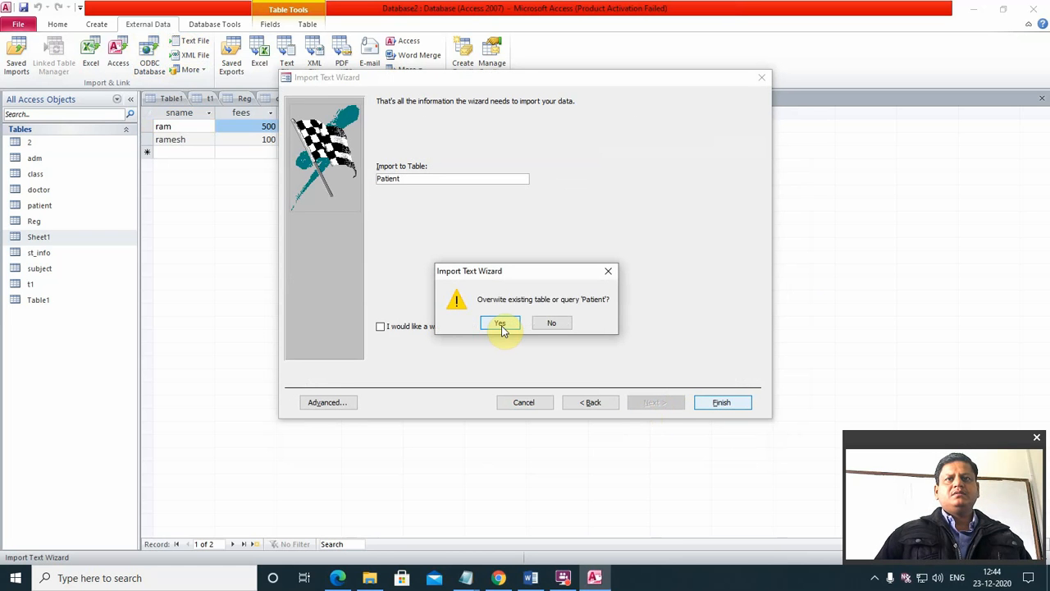
{"action": "left_click", "coordinate": [552, 325]}
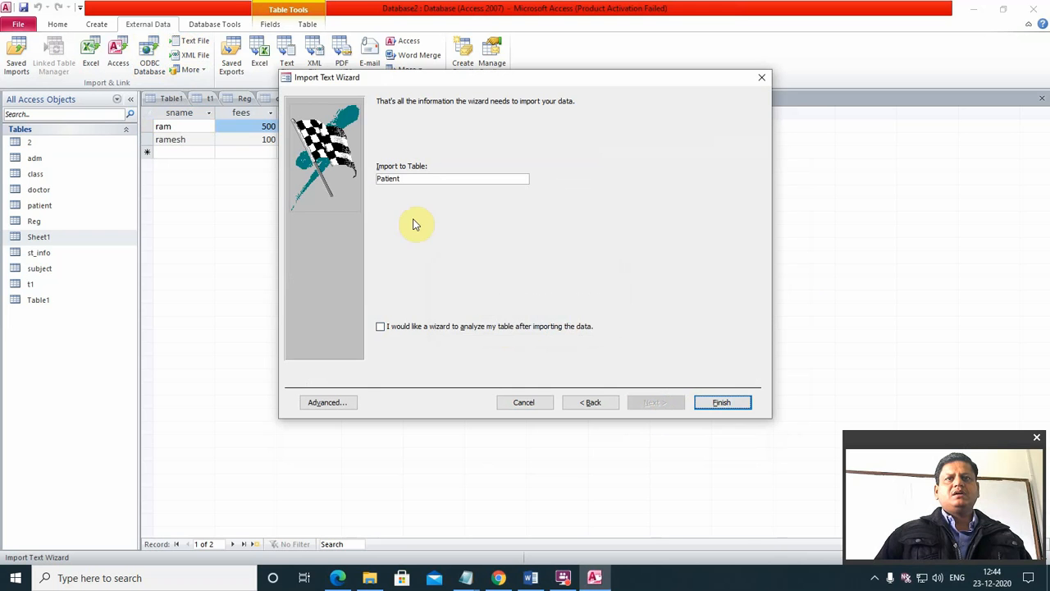
Import the text data as table Patient1 without saving the import steps, and open the new table to check it before closing it.
{"action": "left_click", "coordinate": [417, 178]}
{"action": "type", "text": "1"}
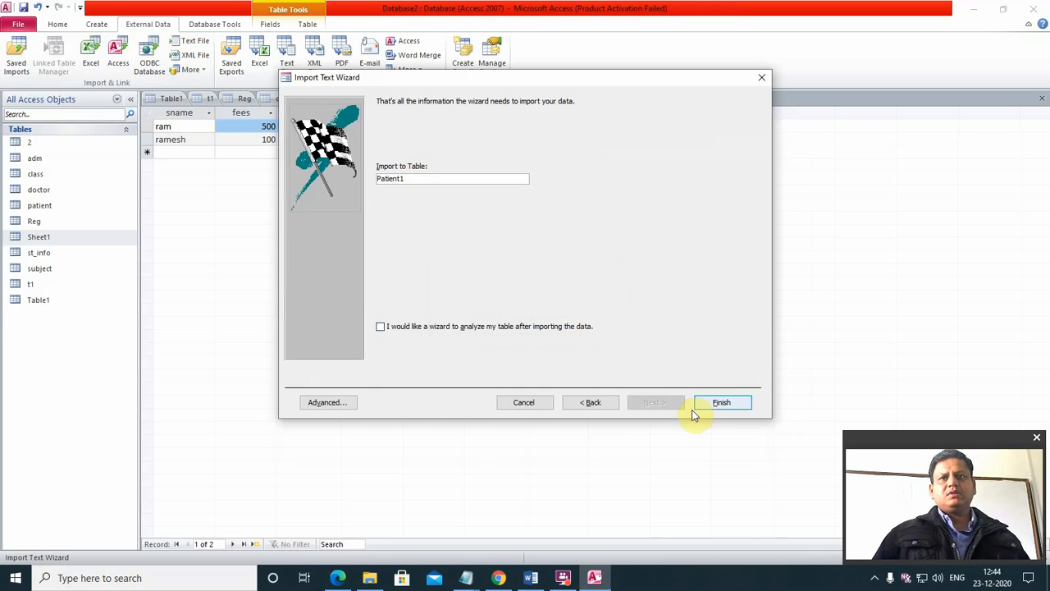
{"action": "left_click", "coordinate": [720, 402]}
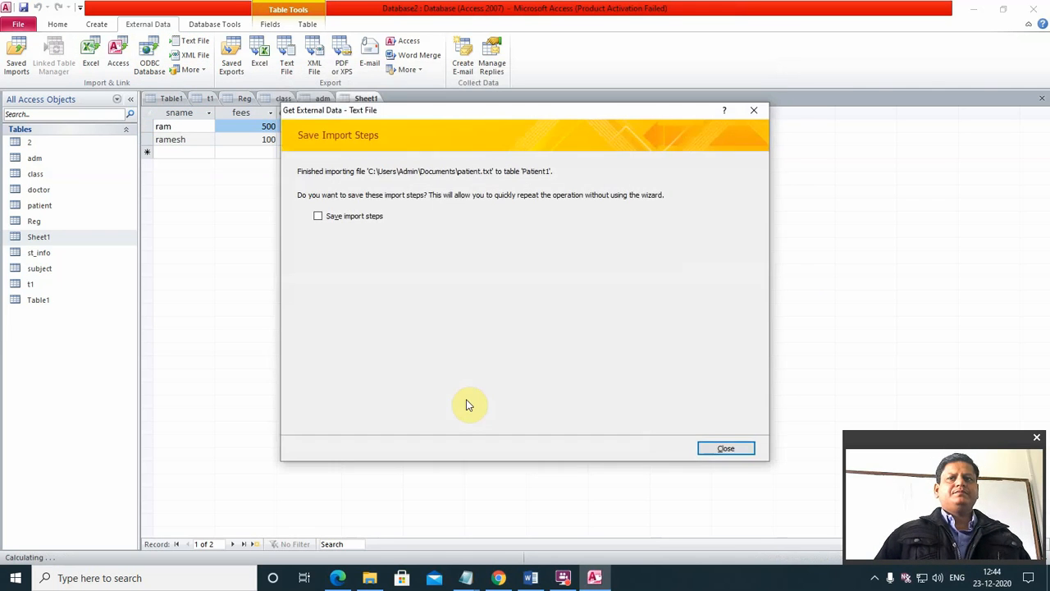
{"action": "left_click", "coordinate": [725, 449]}
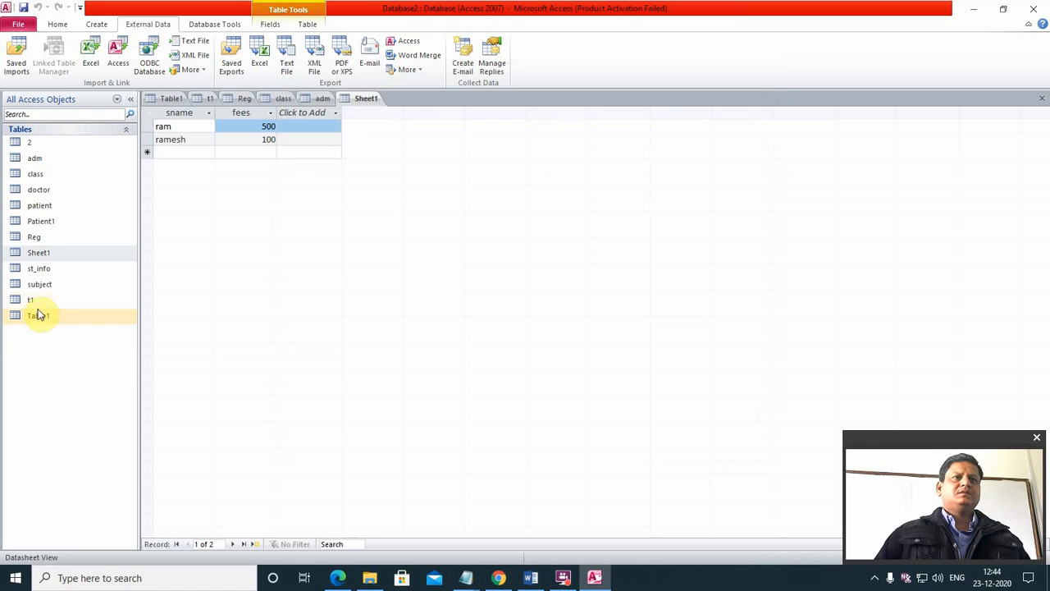
{"action": "double_click", "coordinate": [41, 221]}
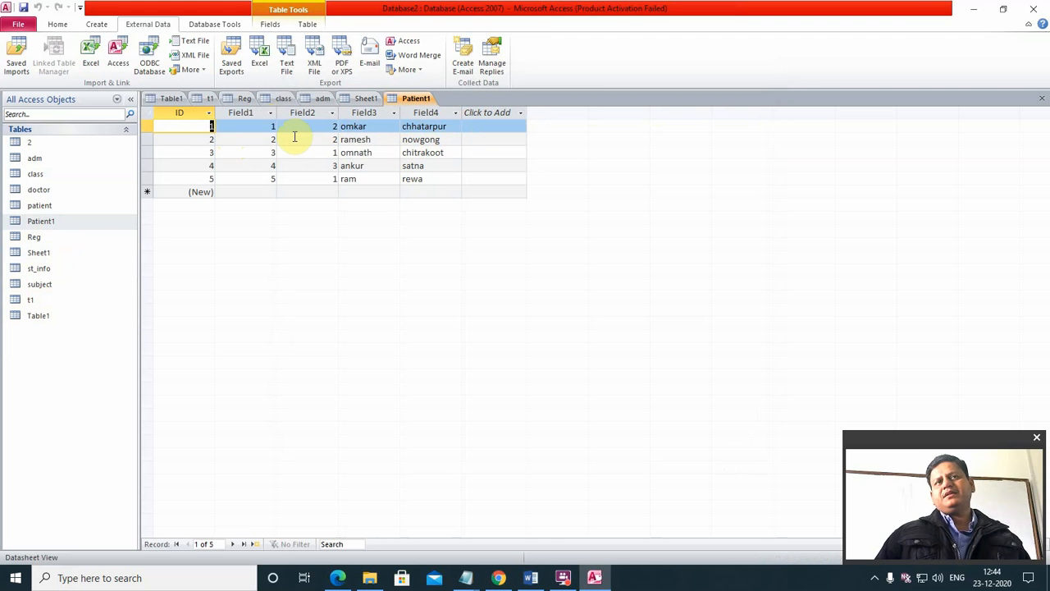
{"action": "left_click", "coordinate": [1042, 98]}
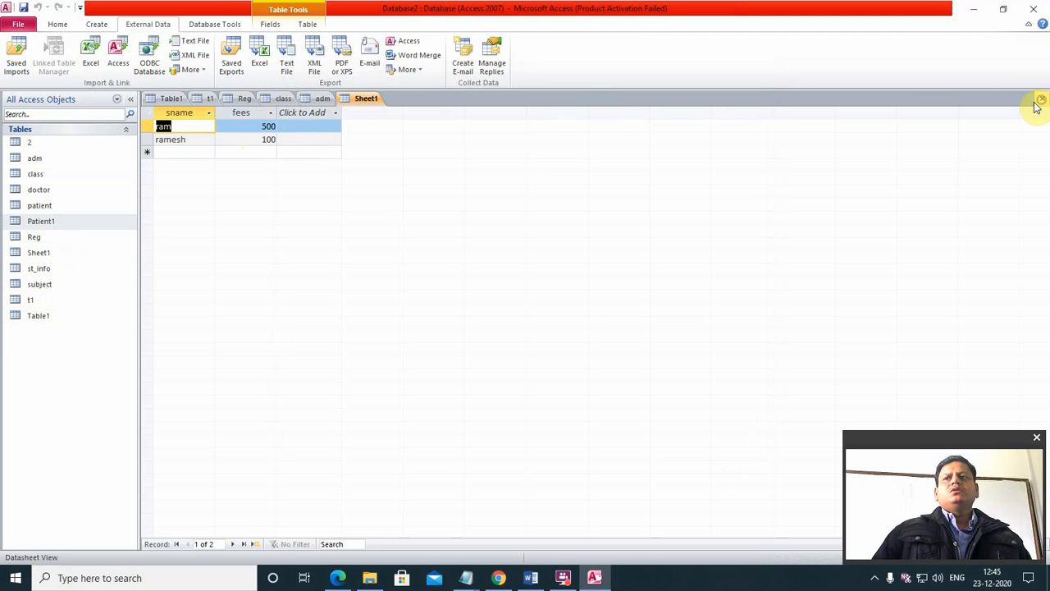
Switch to the syllabus PDF in Edge, tick off the import topic under Unit-II with the pen, and close the browser.
{"action": "left_click", "coordinate": [337, 577]}
{"action": "mouse_move", "coordinate": [601, 266]}
{"action": "left_mouse_down"}
{"action": "mouse_move", "coordinate": [616, 271]}
{"action": "mouse_move", "coordinate": [653, 248]}
{"action": "mouse_move", "coordinate": [671, 274]}
{"action": "mouse_move", "coordinate": [681, 266]}
{"action": "mouse_move", "coordinate": [813, 273]}
{"action": "mouse_move", "coordinate": [724, 291]}
{"action": "mouse_move", "coordinate": [634, 261]}
{"action": "left_mouse_up"}
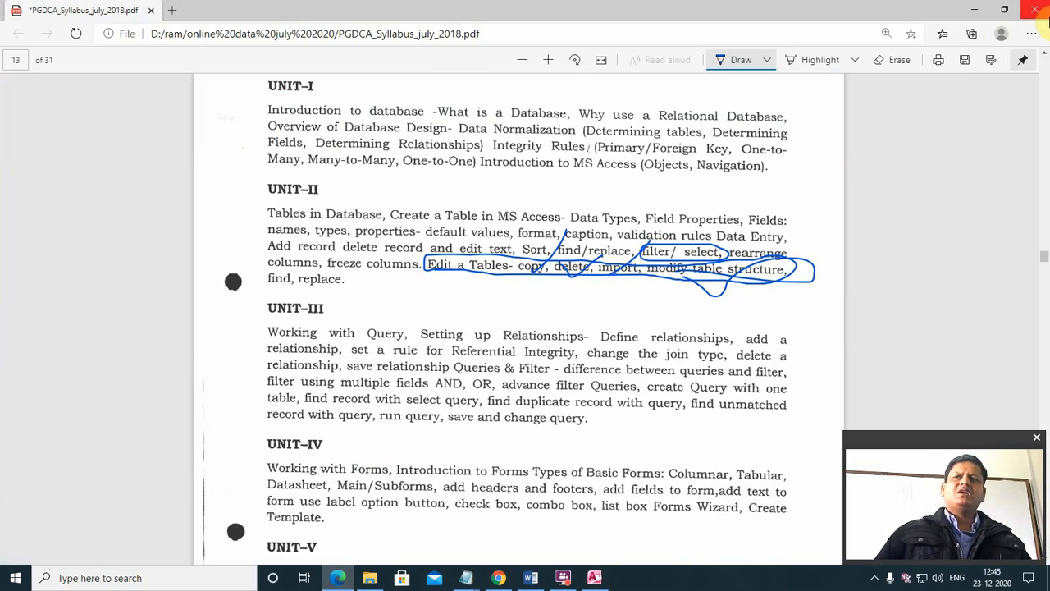
{"action": "left_click", "coordinate": [1035, 10]}
{"action": "left_click", "coordinate": [588, 104]}
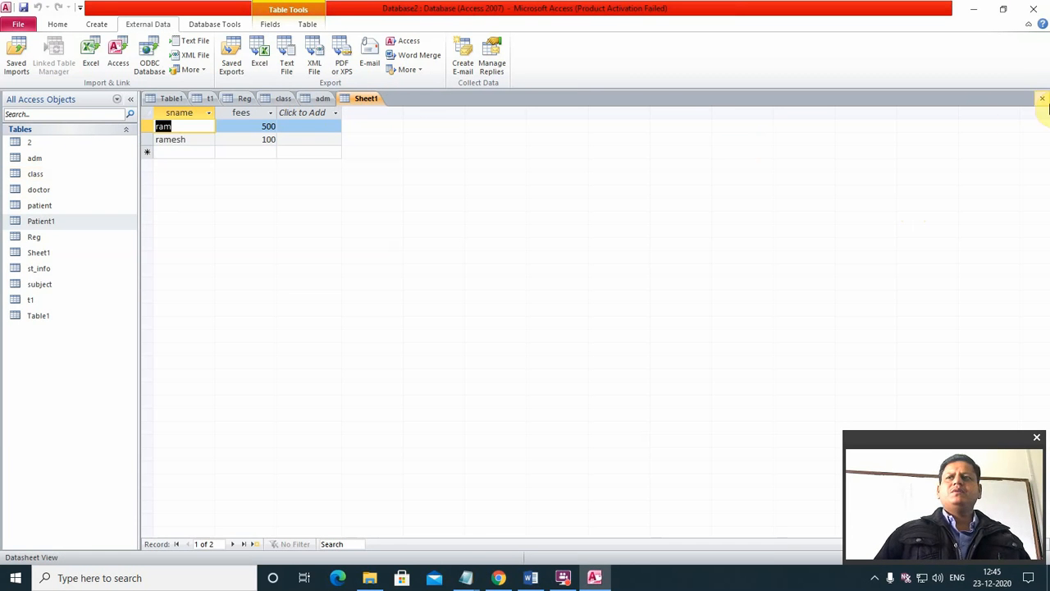
Close all the open table datasheets, from Sheet1 through Table1.
{"action": "left_click", "coordinate": [1042, 99]}
{"action": "left_click", "coordinate": [1042, 98]}
{"action": "left_click", "coordinate": [1042, 99]}
{"action": "left_click", "coordinate": [1042, 98]}
{"action": "left_click", "coordinate": [1042, 98]}
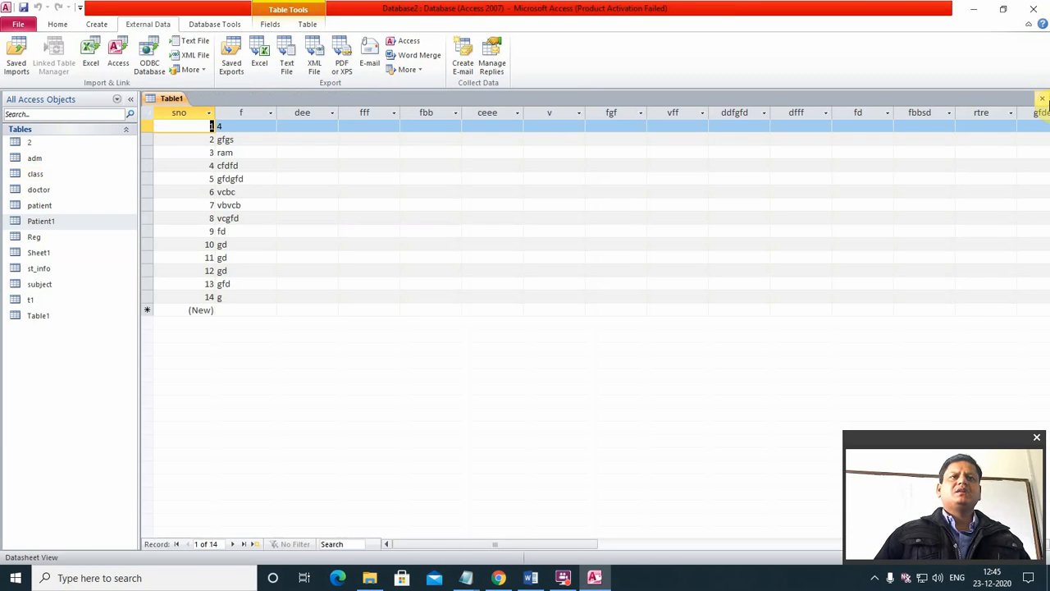
{"action": "left_click", "coordinate": [1042, 99]}
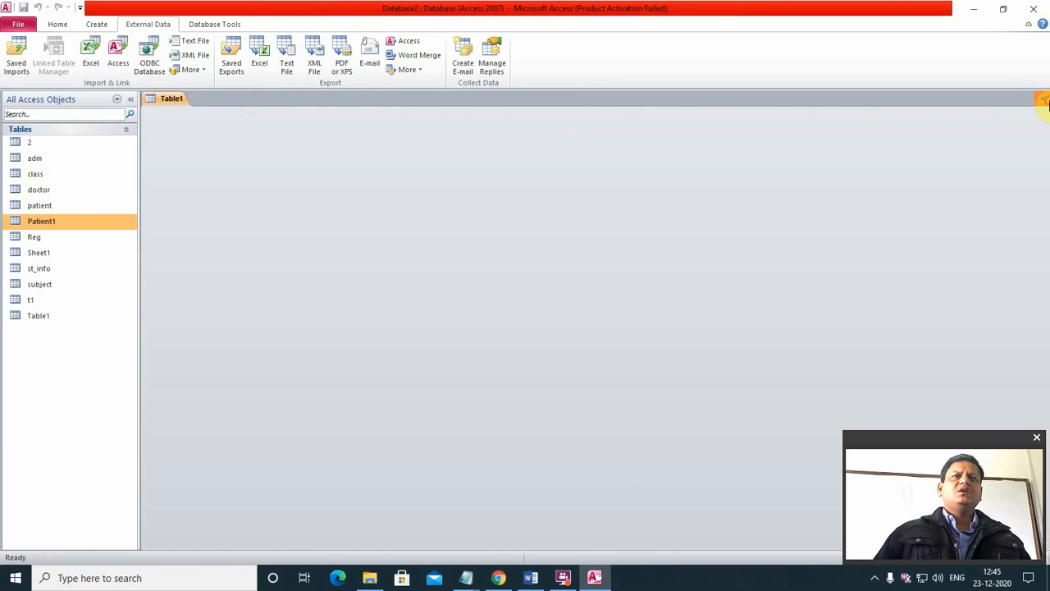
Open the subject table in Design view, go to the empty field row below sname, and display the object creation commands.
{"action": "right_click", "coordinate": [36, 284]}
{"action": "left_click", "coordinate": [78, 304]}
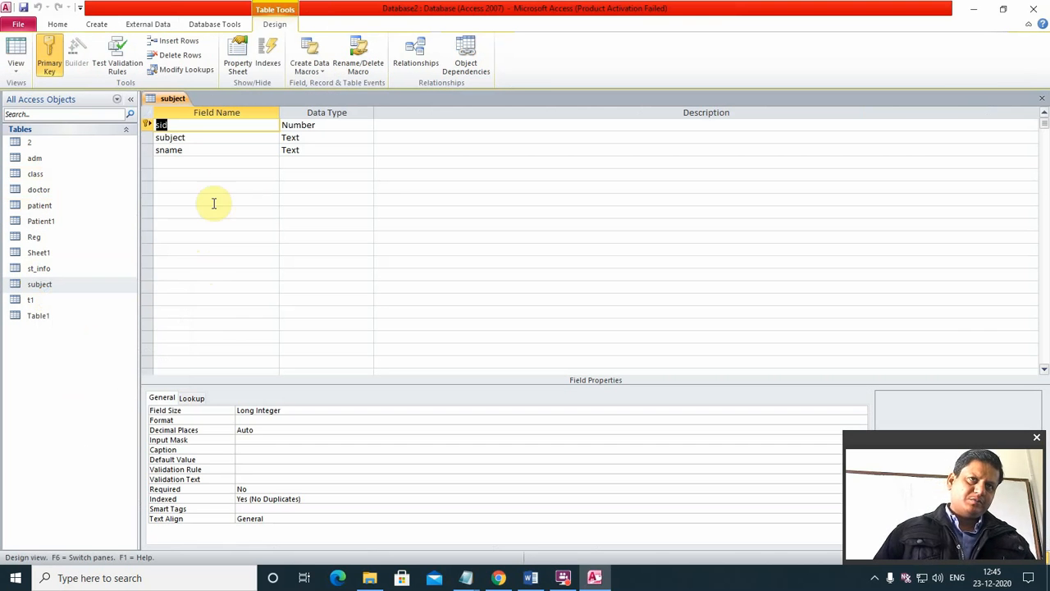
{"action": "left_click", "coordinate": [188, 161]}
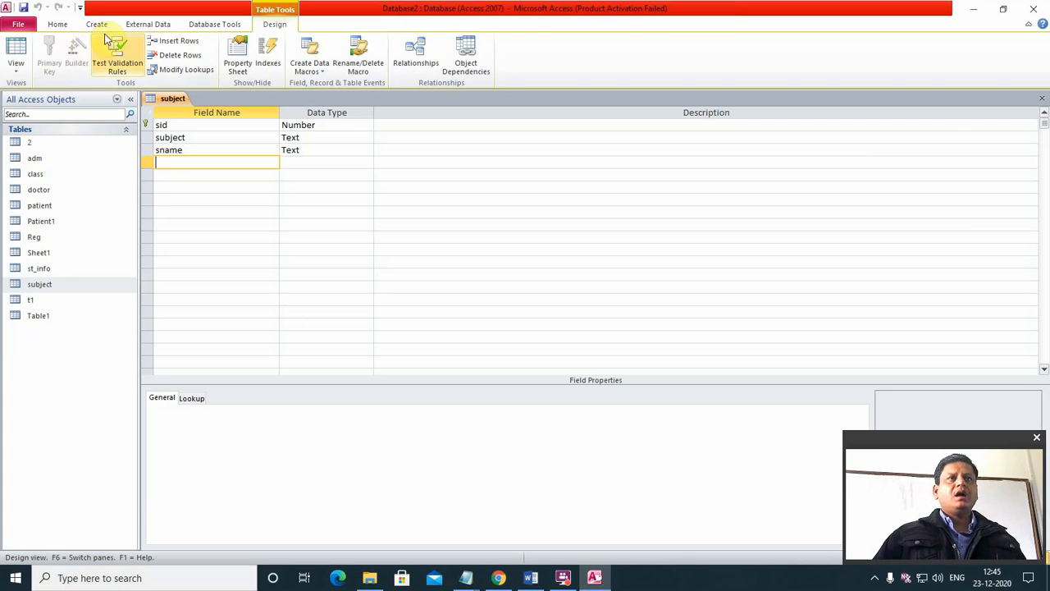
{"action": "left_click", "coordinate": [104, 26]}
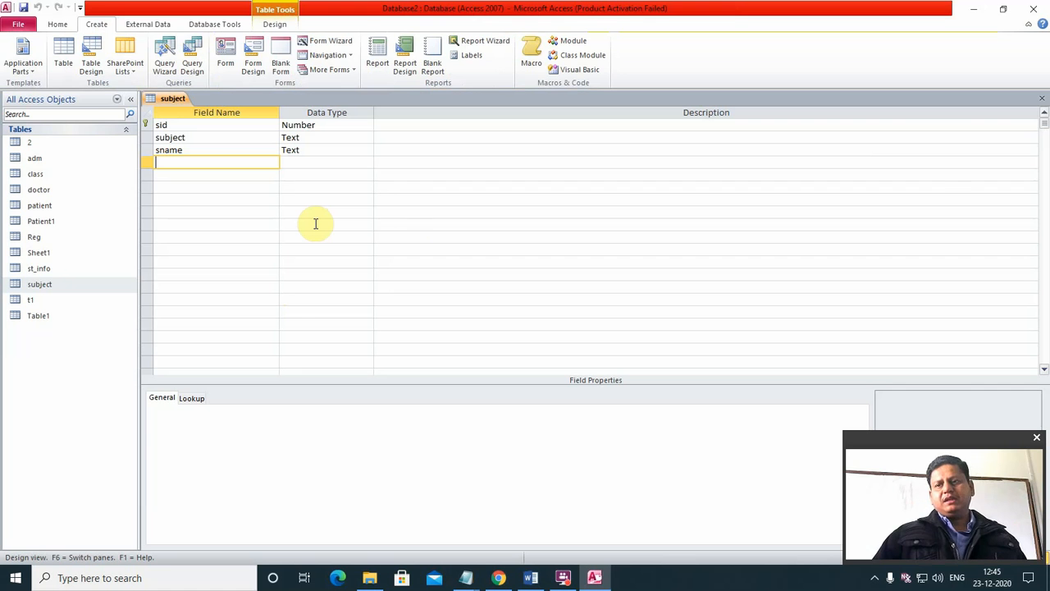